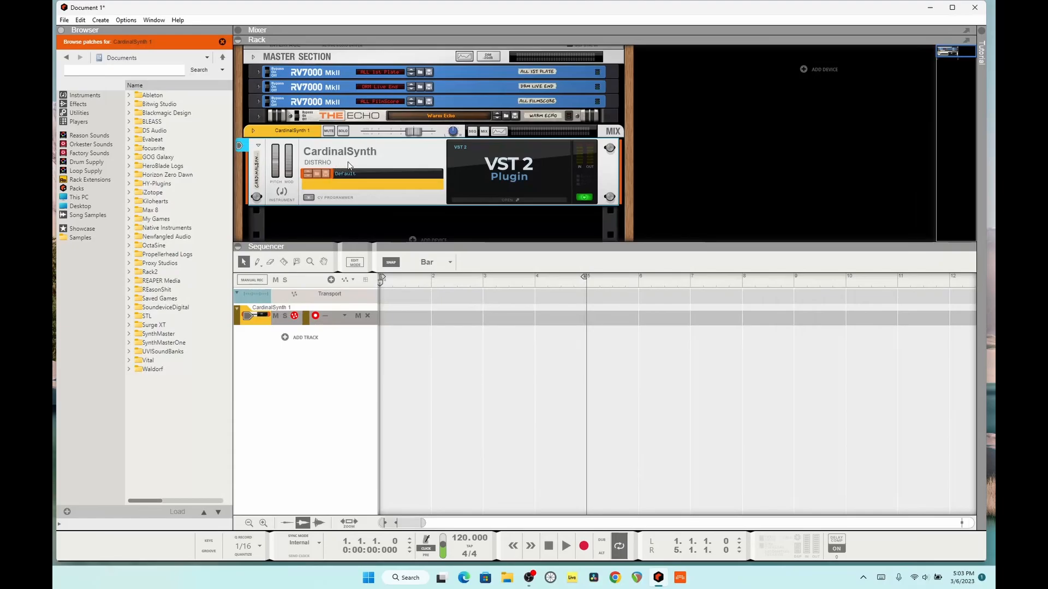
Step: Open the CardinalSynth plugin editor and move the VCO and Host Audio modules down to the second rack row
left_click(513, 199)
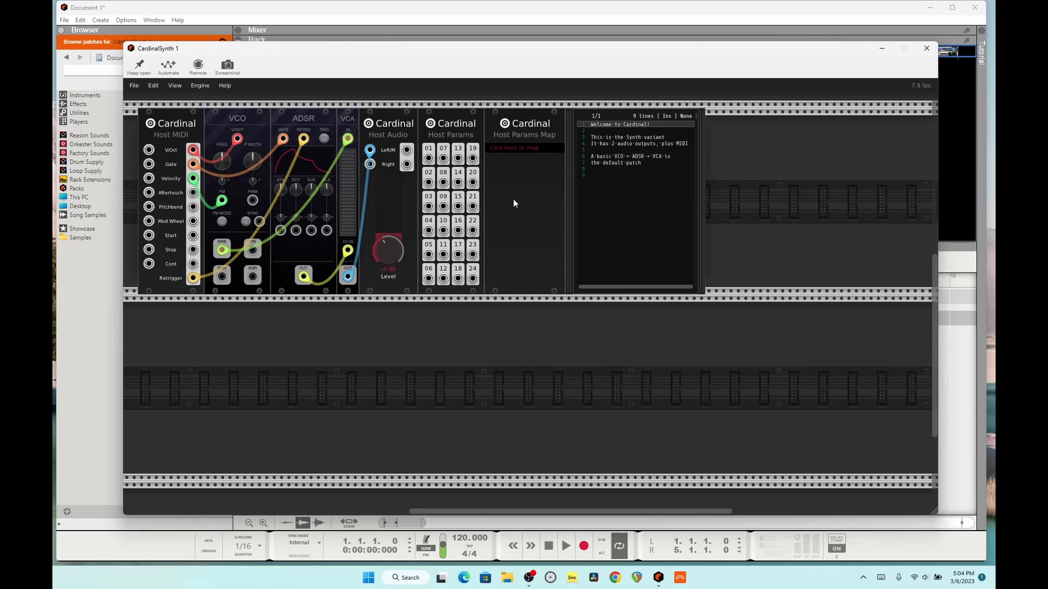
mouse_move(167, 123)
left_mouse_down()
mouse_move(145, 136)
mouse_move(168, 134)
left_mouse_up()
left_click_drag(231, 119, 246, 335)
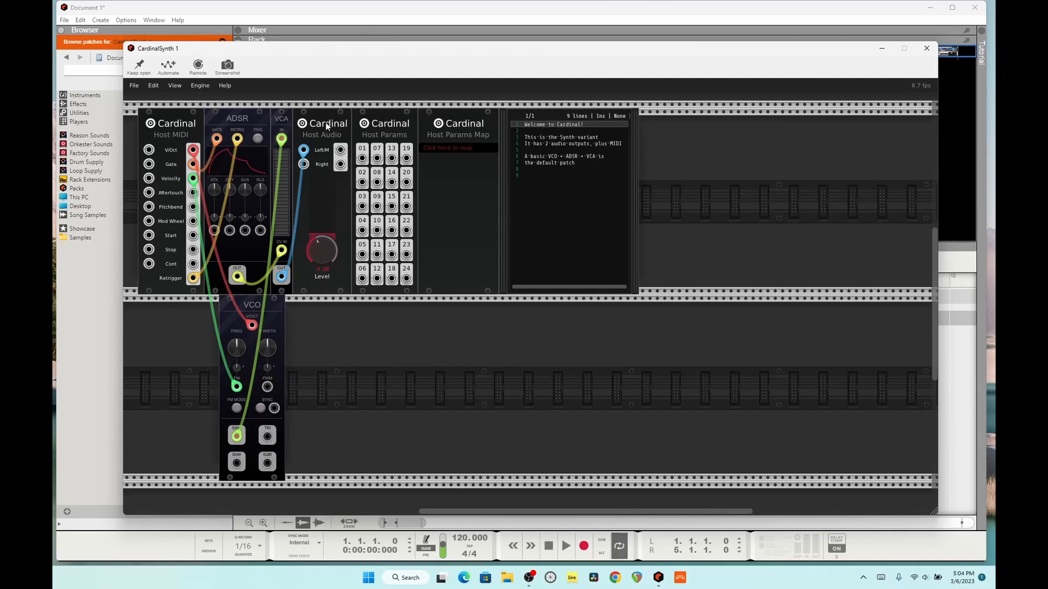
left_click_drag(336, 141, 546, 322)
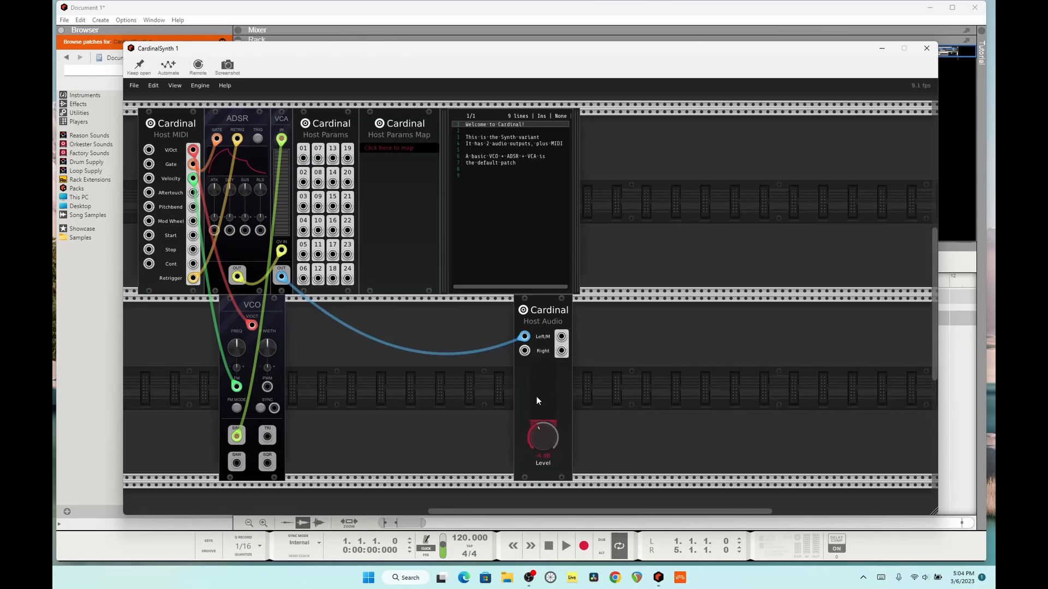
mouse_move(542, 434)
Step: Move Host Params beside Host Audio in the second row, and place Host Params Map above them in the first row
left_click_drag(326, 127, 361, 188)
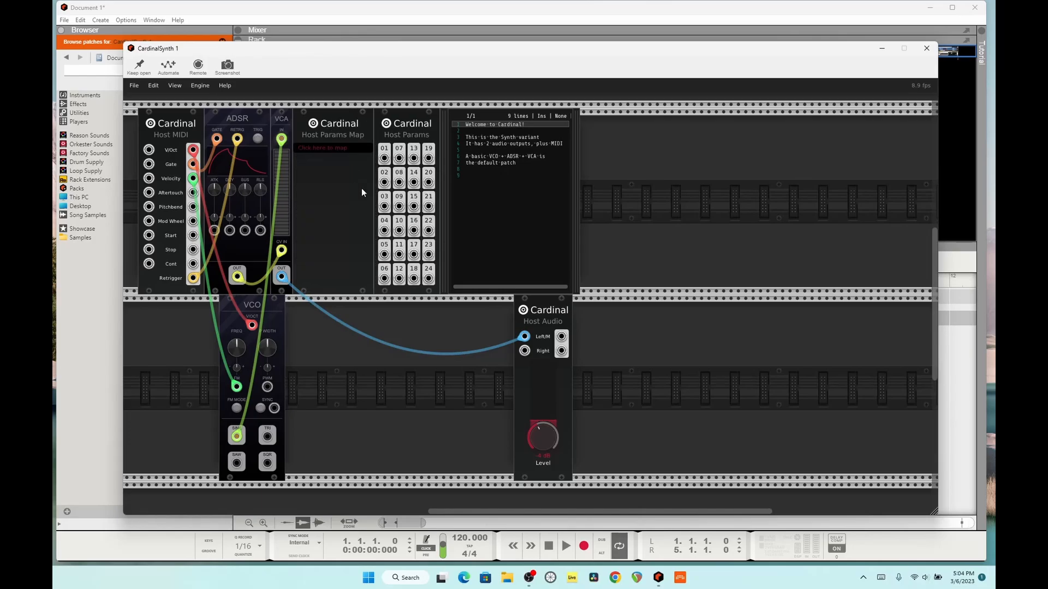
left_click_drag(367, 275, 473, 316)
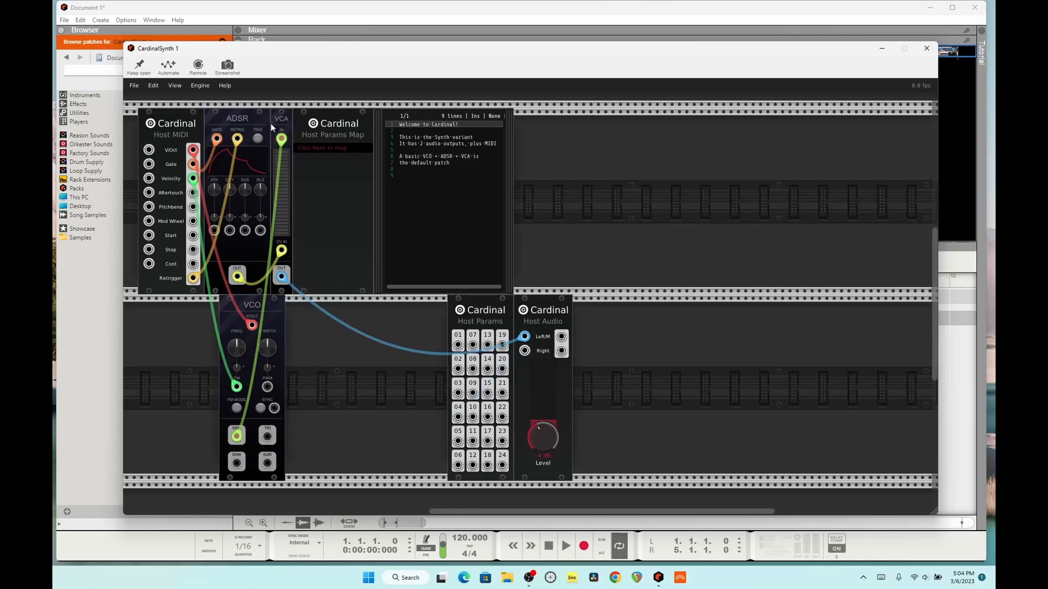
left_click(333, 145)
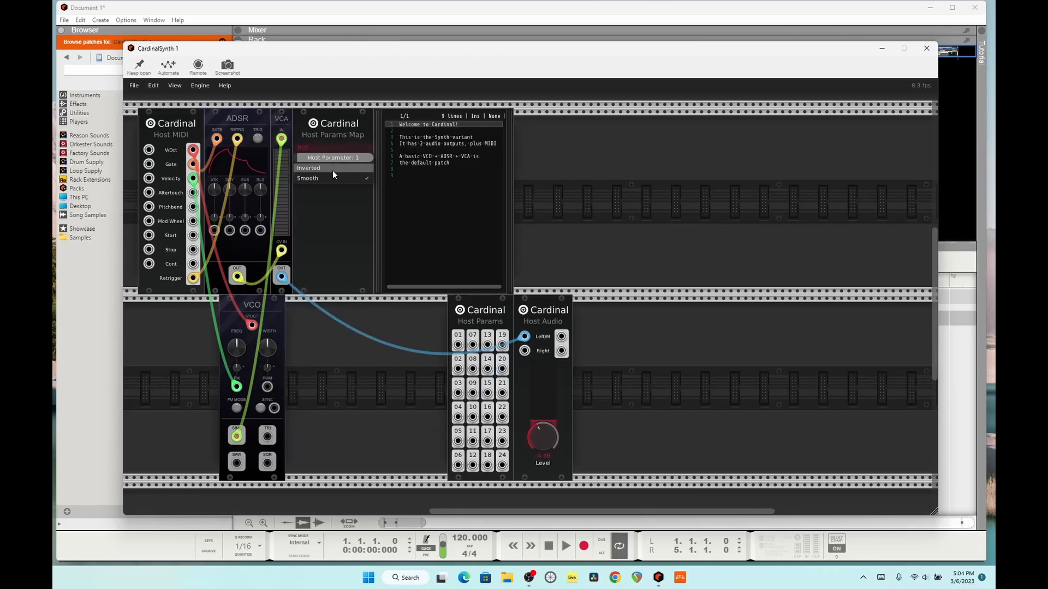
left_click(344, 192)
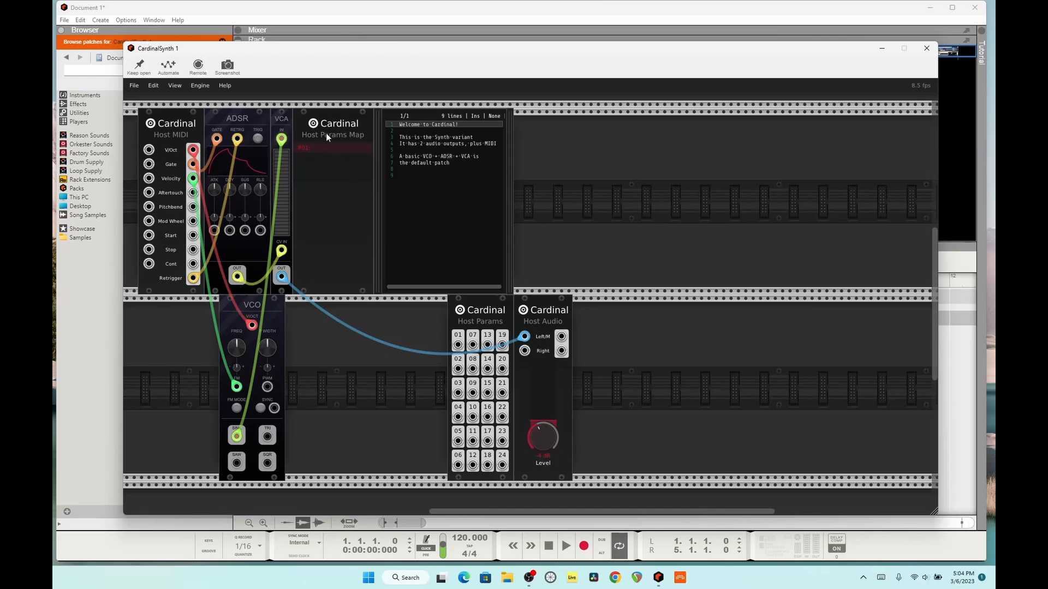
left_click_drag(322, 125, 522, 157)
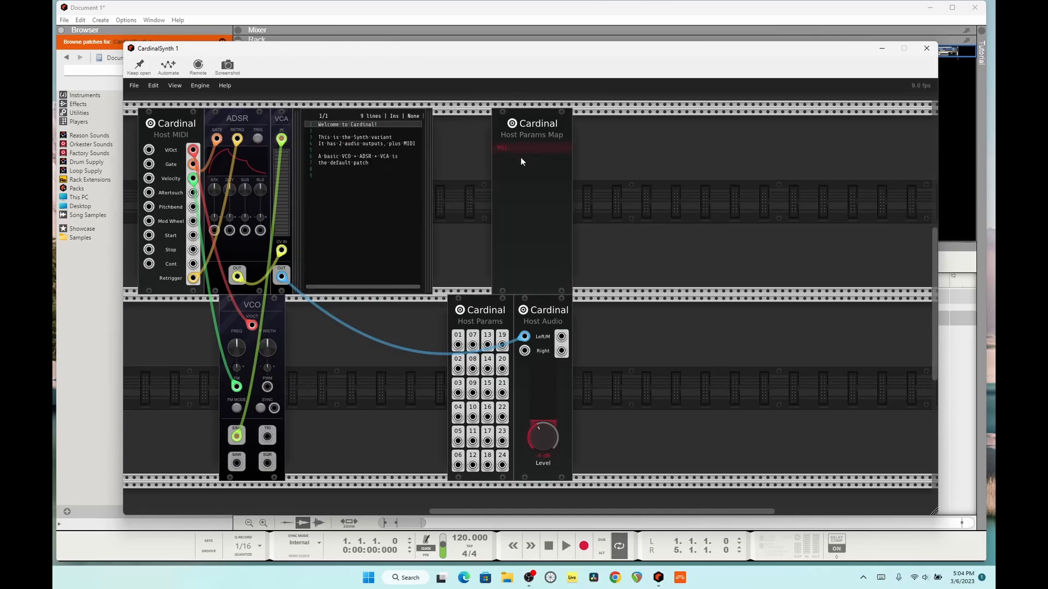
Step: Open the module library, look through its first rows of modules, and return to the rack
right_click(663, 153)
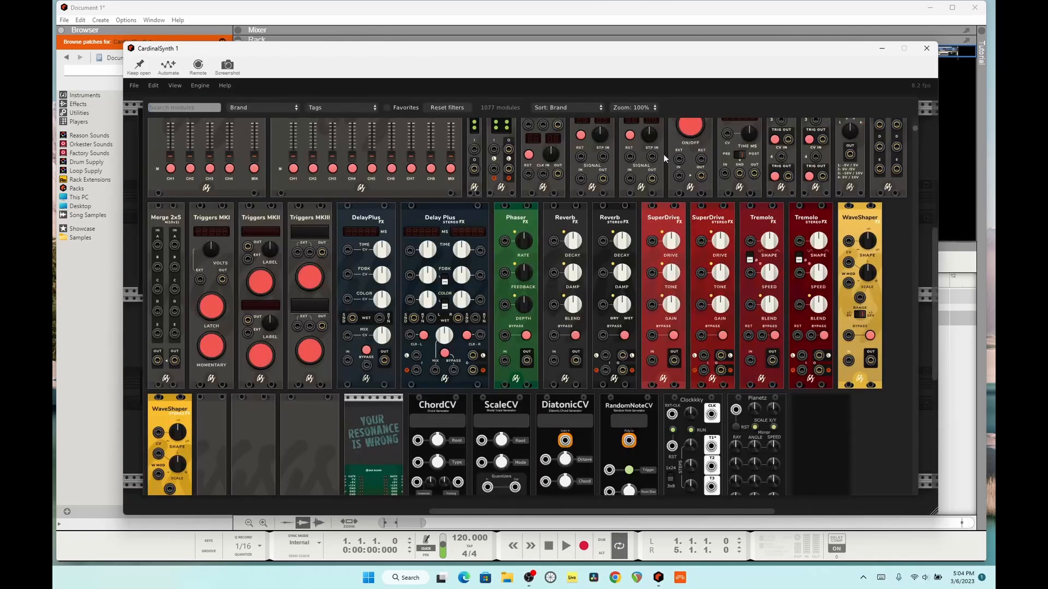
scroll(698, 263, "down", 5)
scroll(699, 263, "up", 2)
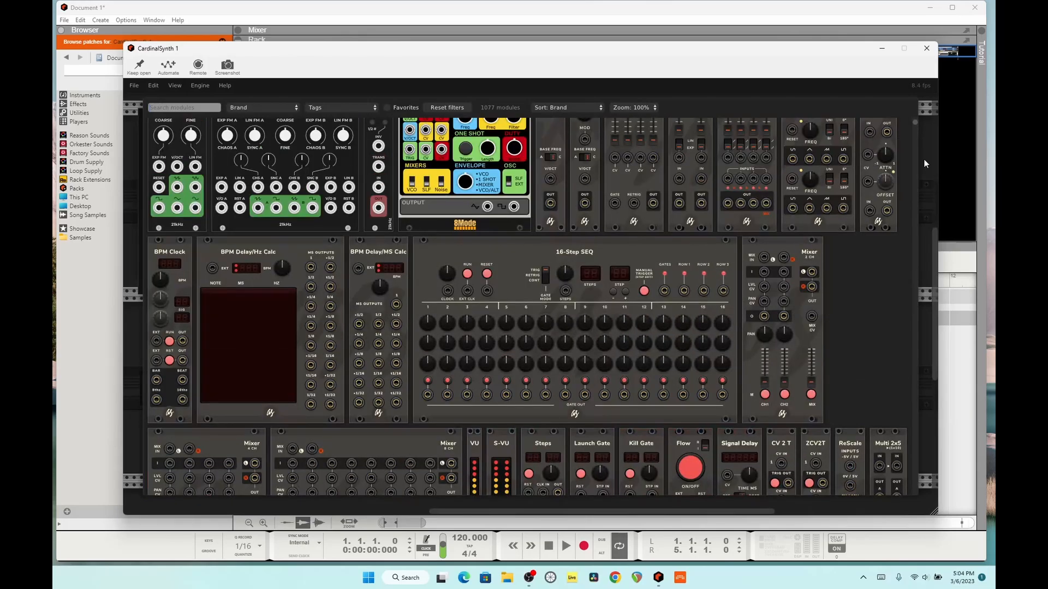
scroll(857, 224, "up", 3)
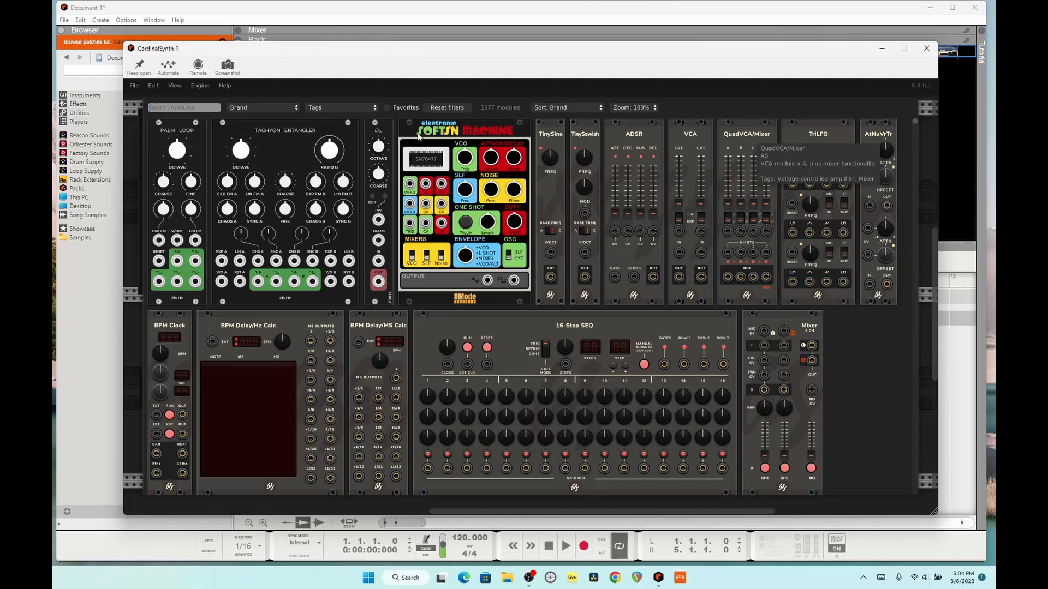
left_click(194, 84)
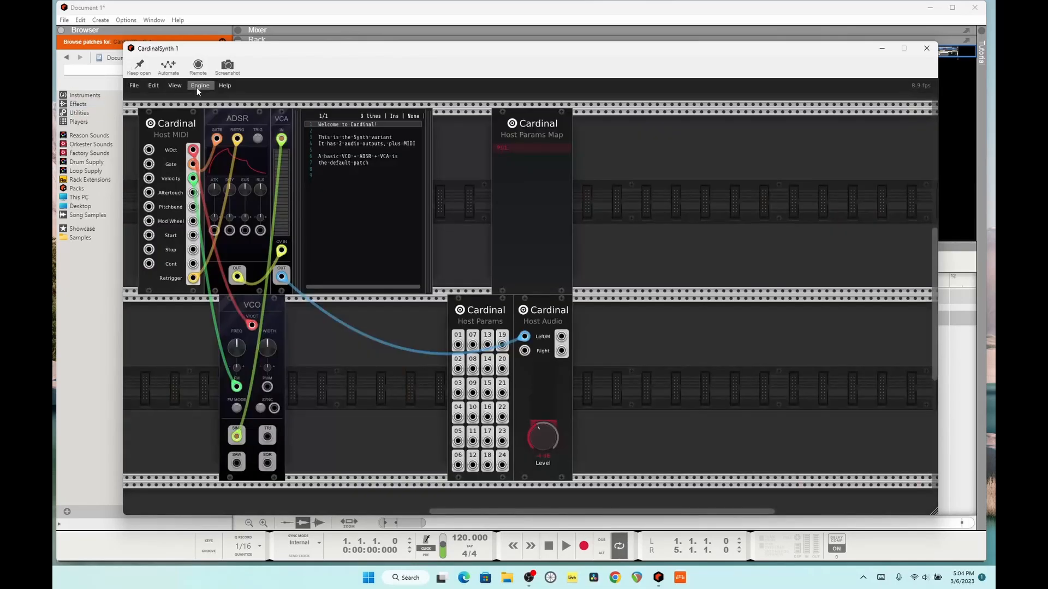
left_click(174, 86)
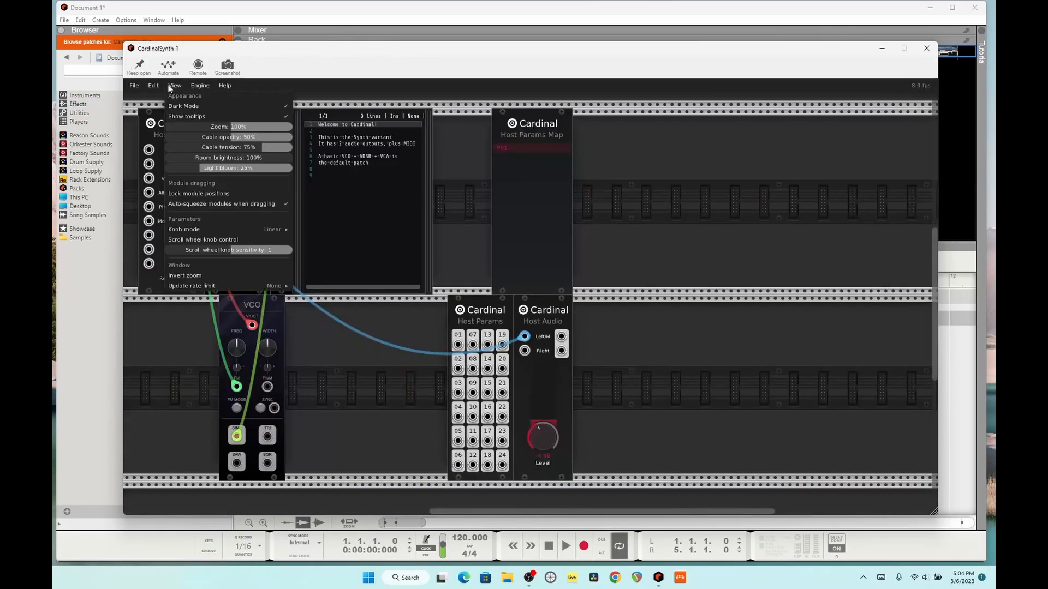
left_click(151, 86)
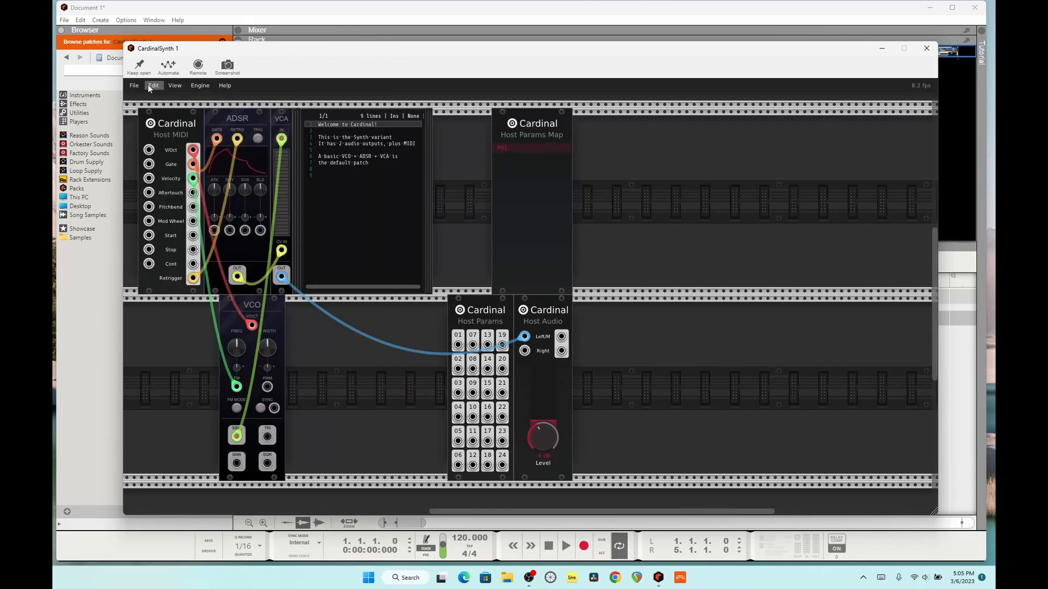
left_click(148, 85)
left_click(140, 87)
left_click(139, 85)
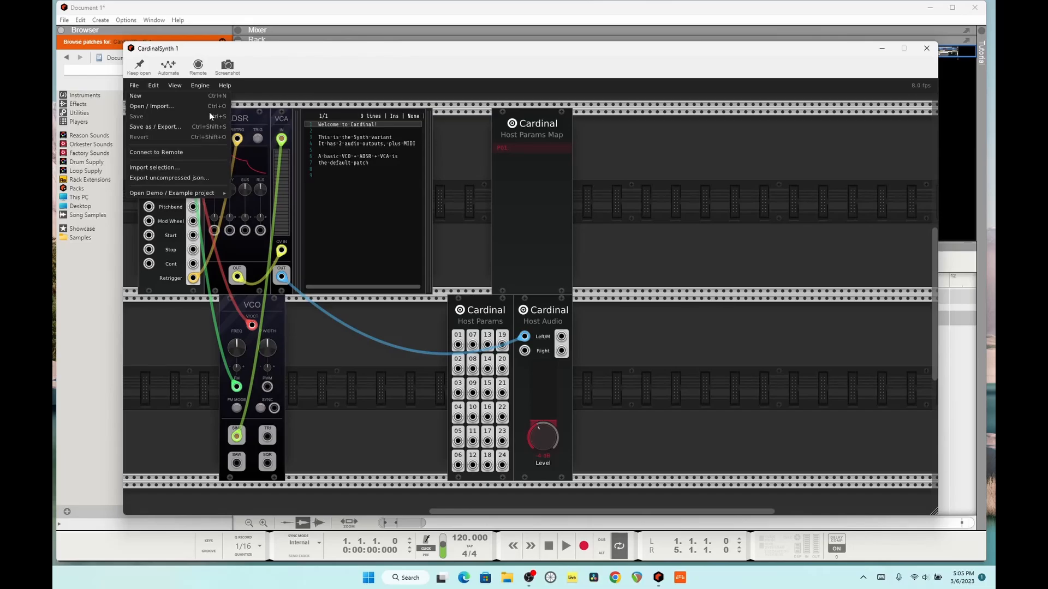
left_click(197, 86)
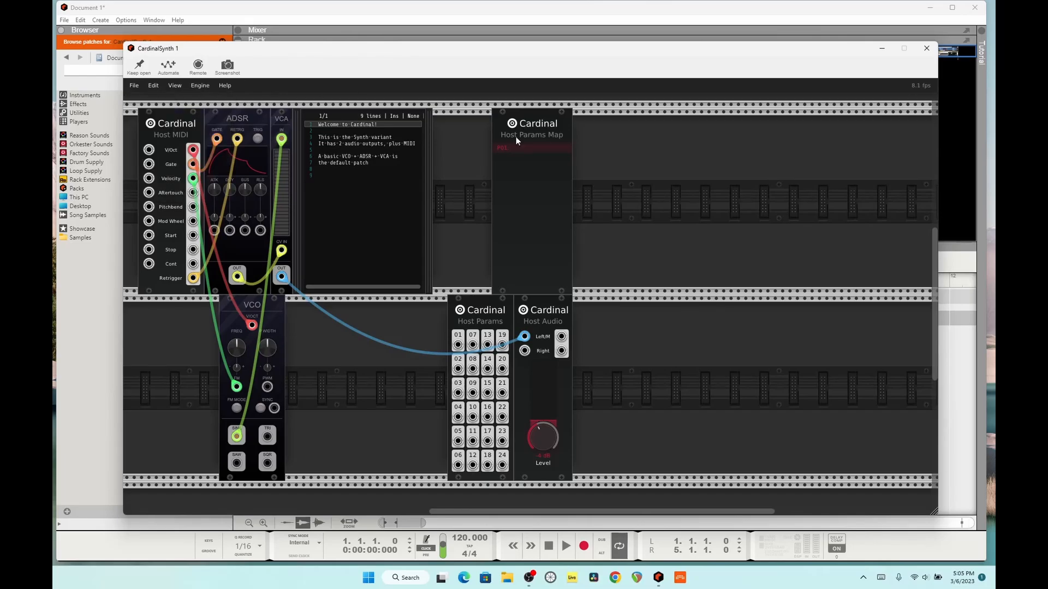
Step: Open the module library and examine the modules from its start through Amalgamated Harmonics, Audible Instruments and Autinn
right_click(596, 182)
scroll(752, 244, "down", 5)
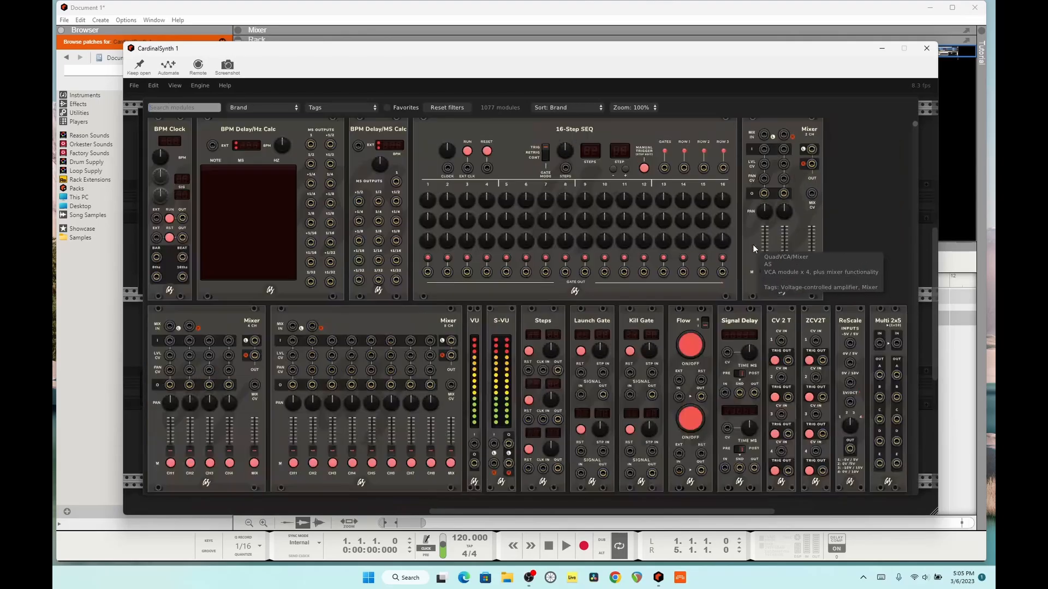
scroll(753, 246, "down", 15)
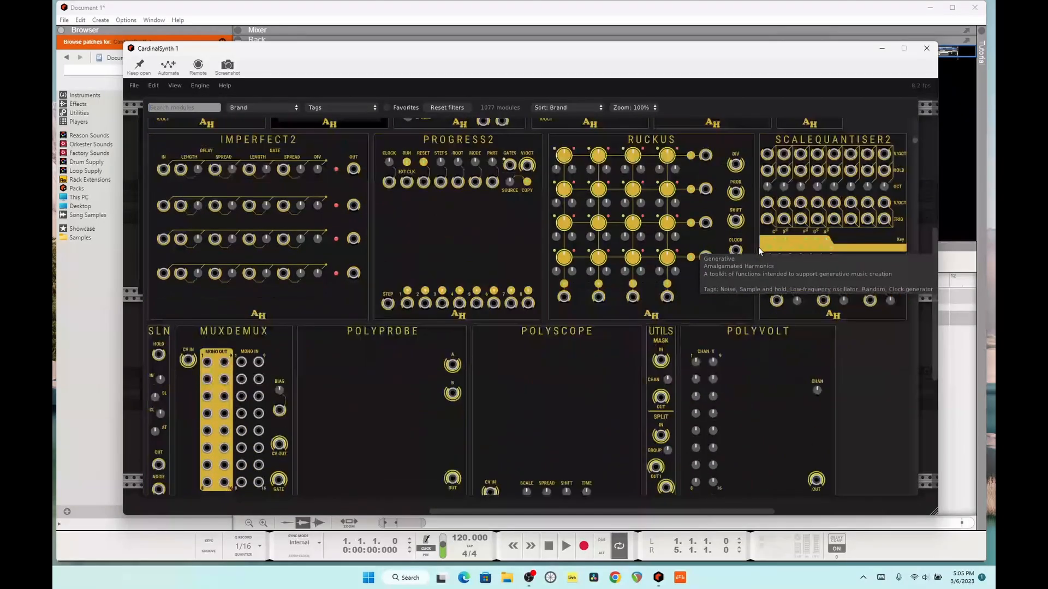
scroll(910, 225, "down", 6)
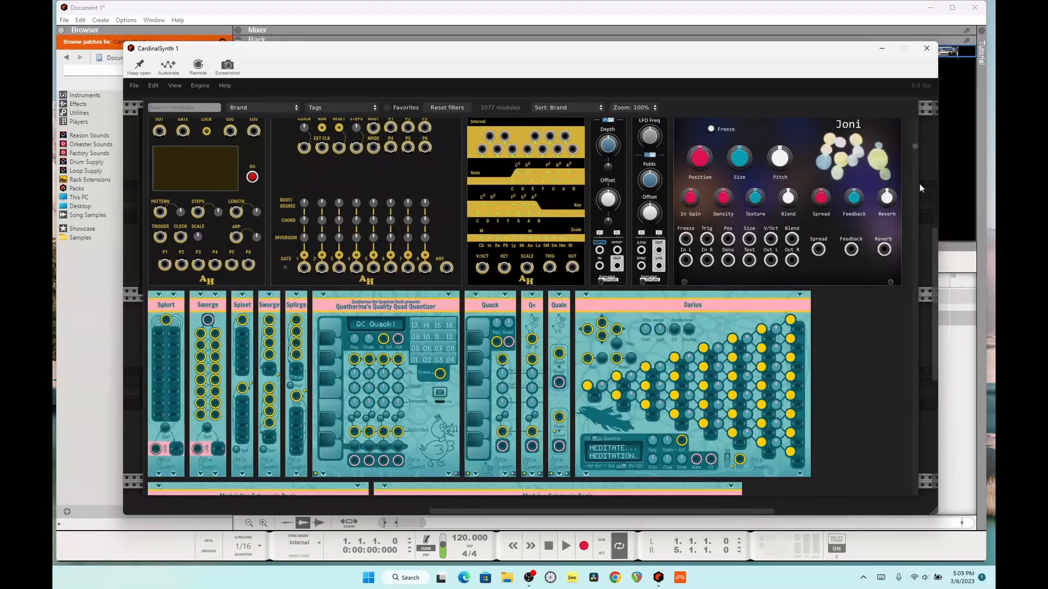
scroll(894, 229, "up", 3)
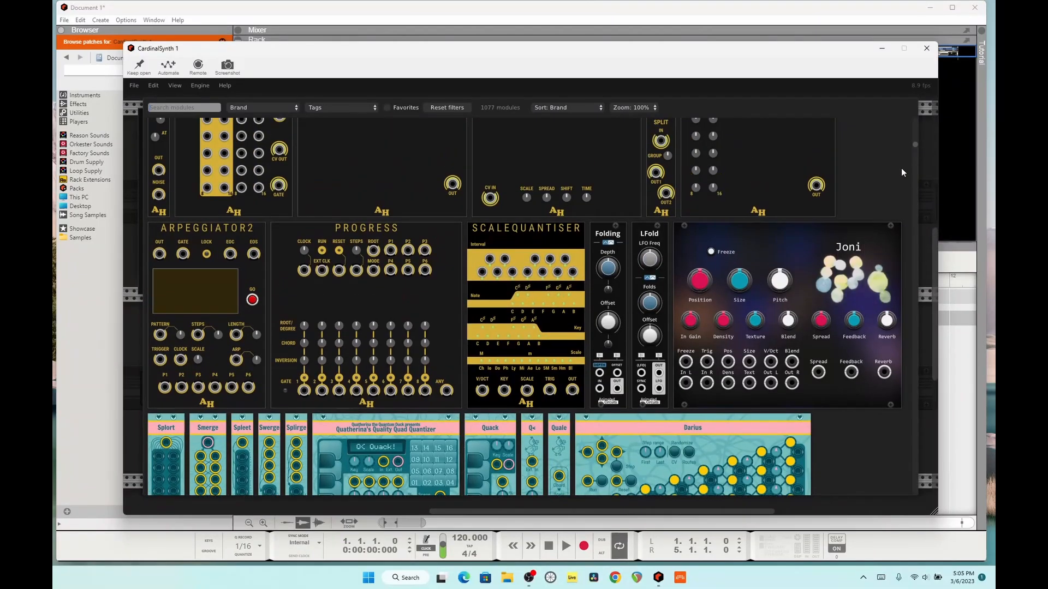
scroll(901, 169, "down", 5)
scroll(901, 168, "down", 10)
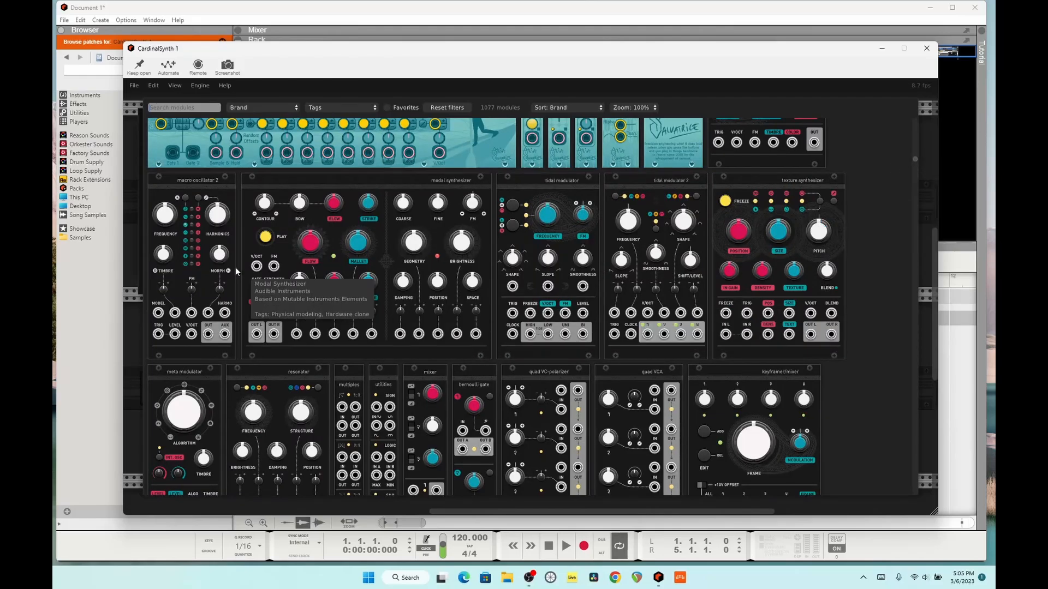
scroll(468, 292, "down", 3)
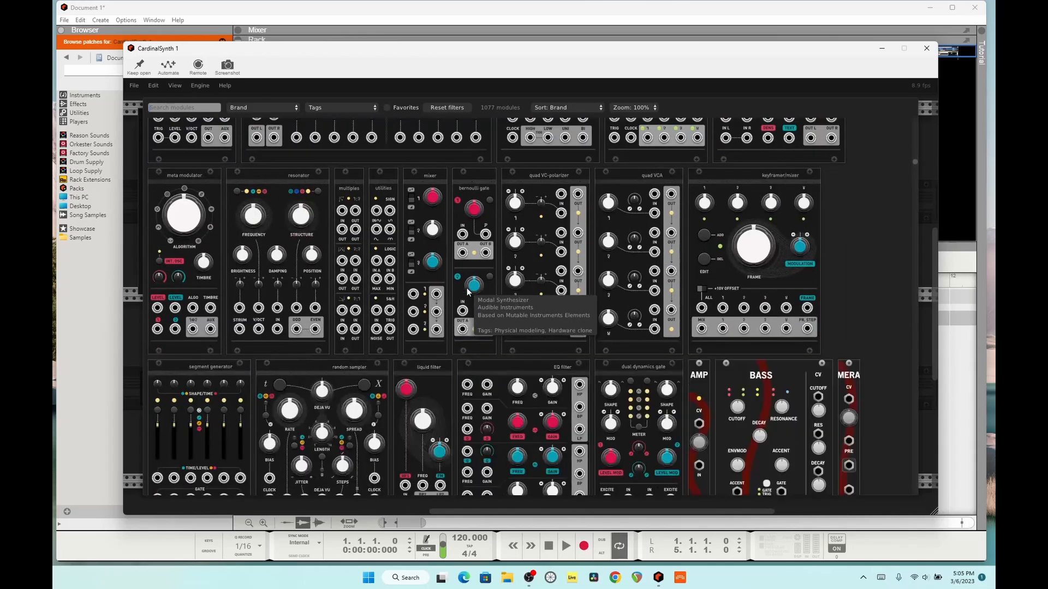
scroll(468, 292, "down", 10)
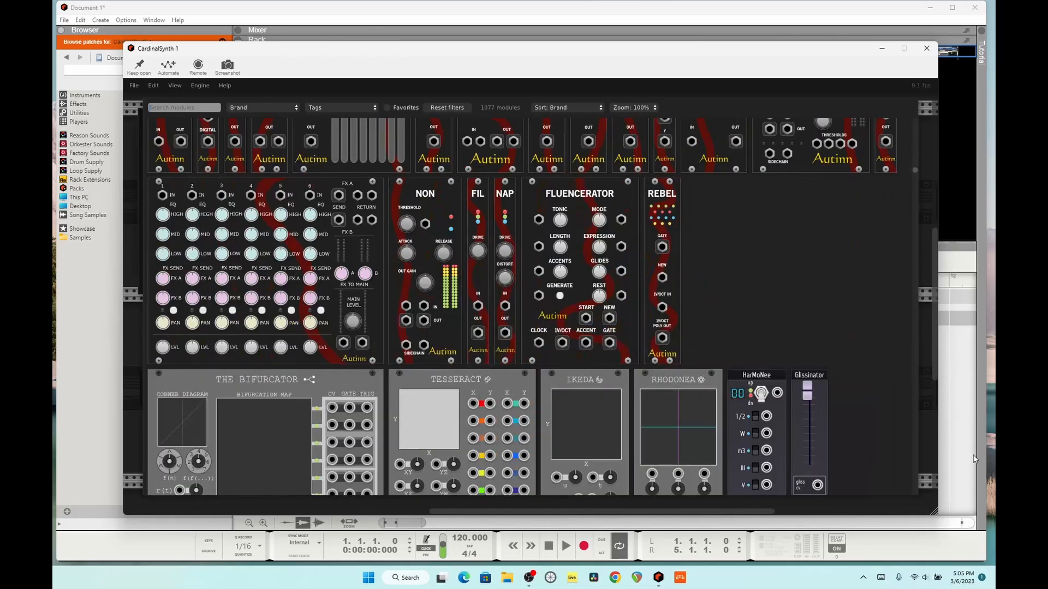
Step: Jump towards the end of the module library and examine the Voxglitch and Valley modules
left_click(915, 457)
scroll(902, 436, "up", 8)
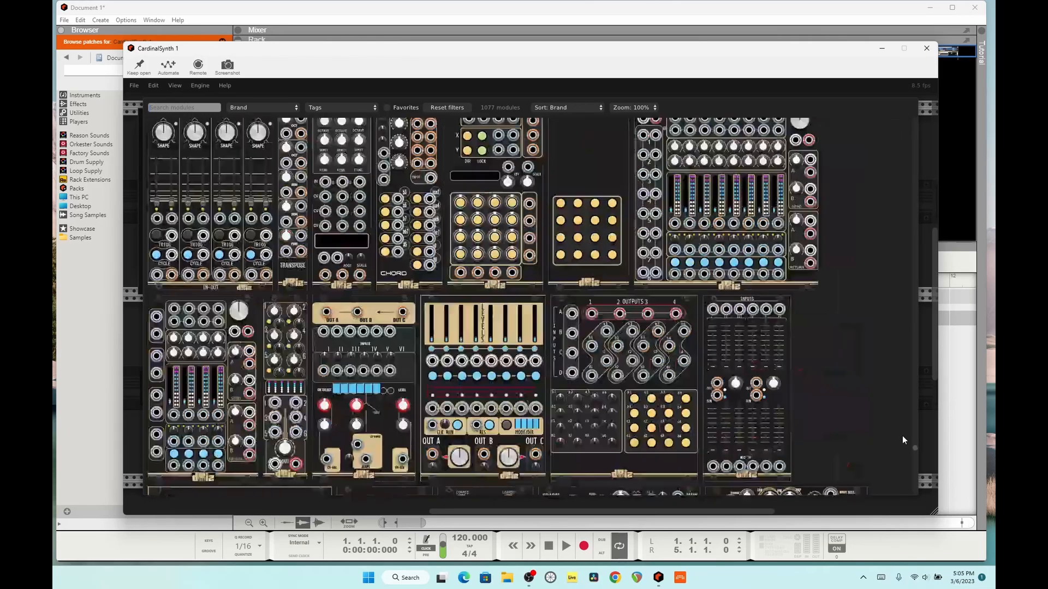
scroll(902, 436, "up", 2)
left_click_drag(915, 449, 919, 407)
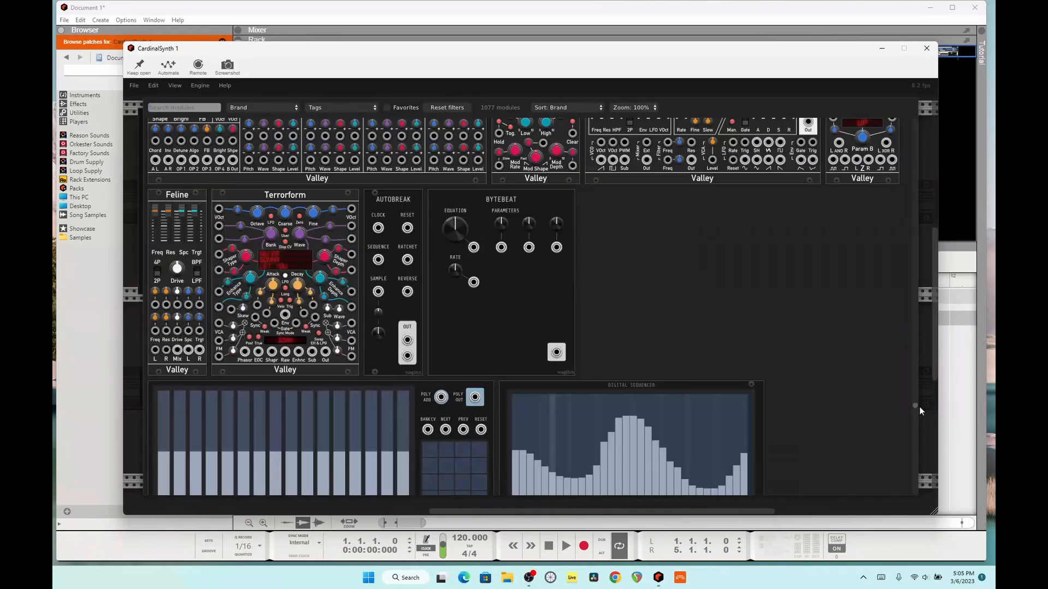
left_click_drag(919, 407, 918, 412)
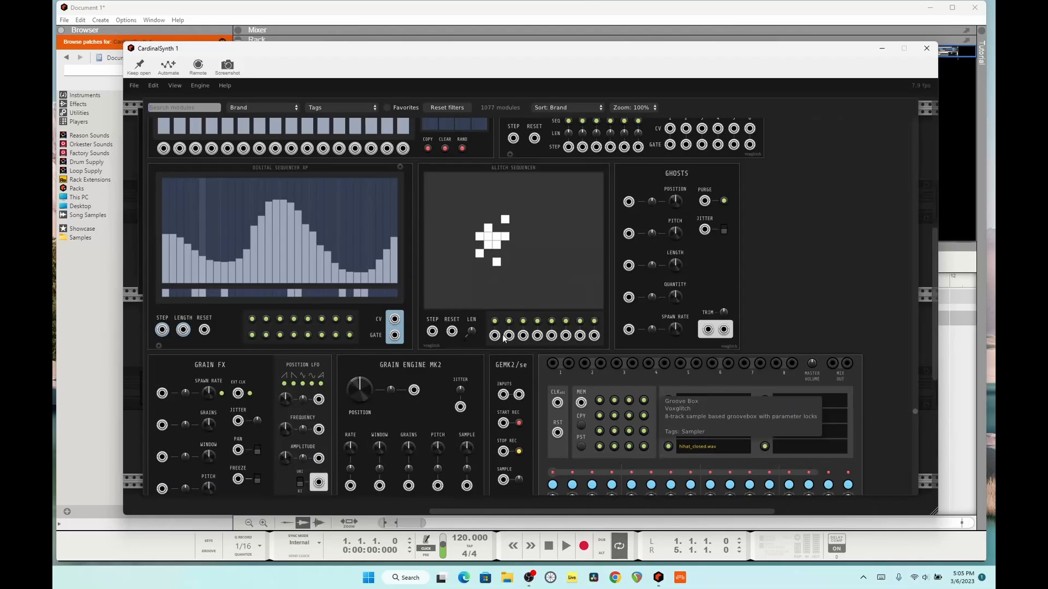
scroll(502, 325, "up", 2)
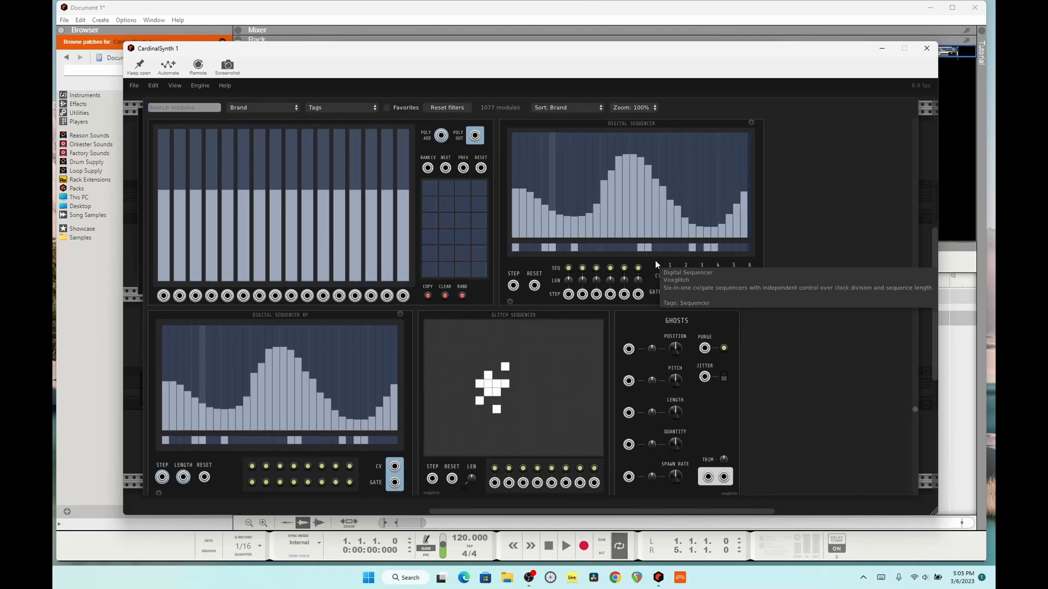
scroll(721, 258, "up", 5)
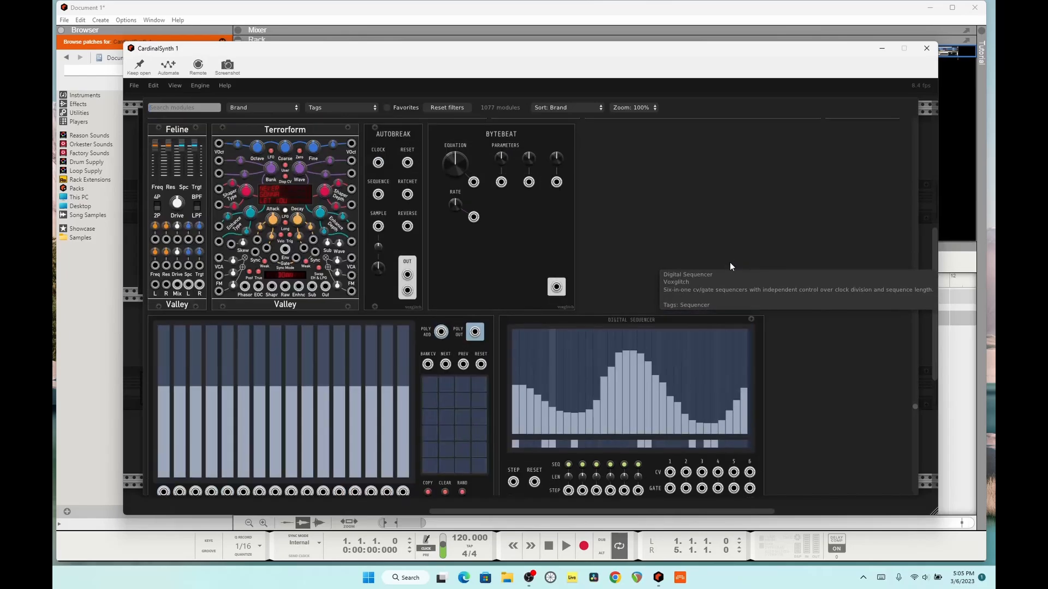
scroll(759, 259, "up", 5)
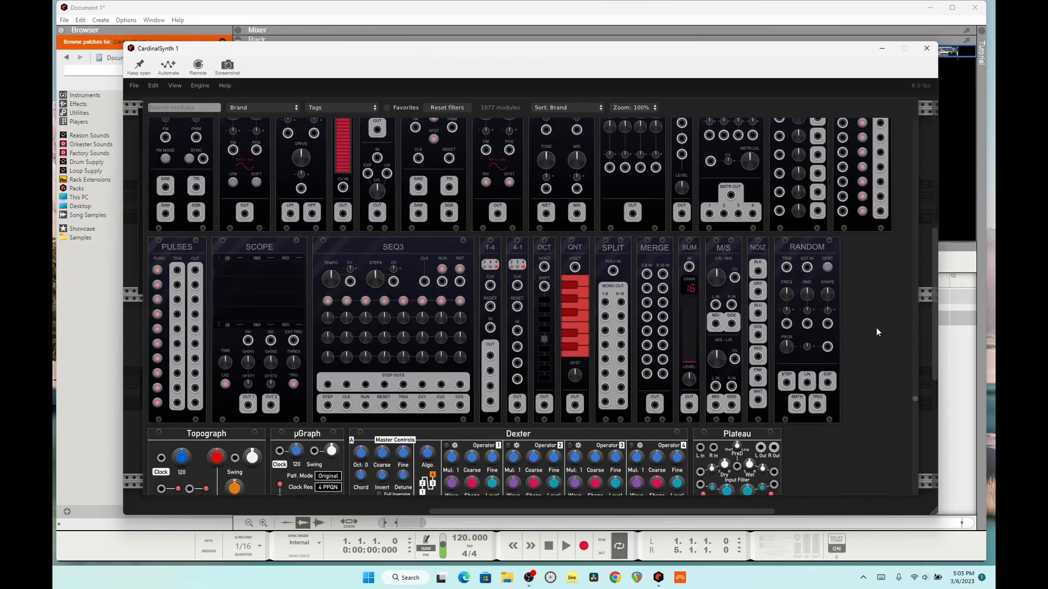
Step: Examine the Surge XT and Sonus Dept. modules in the module library
scroll(876, 328, "up", 10)
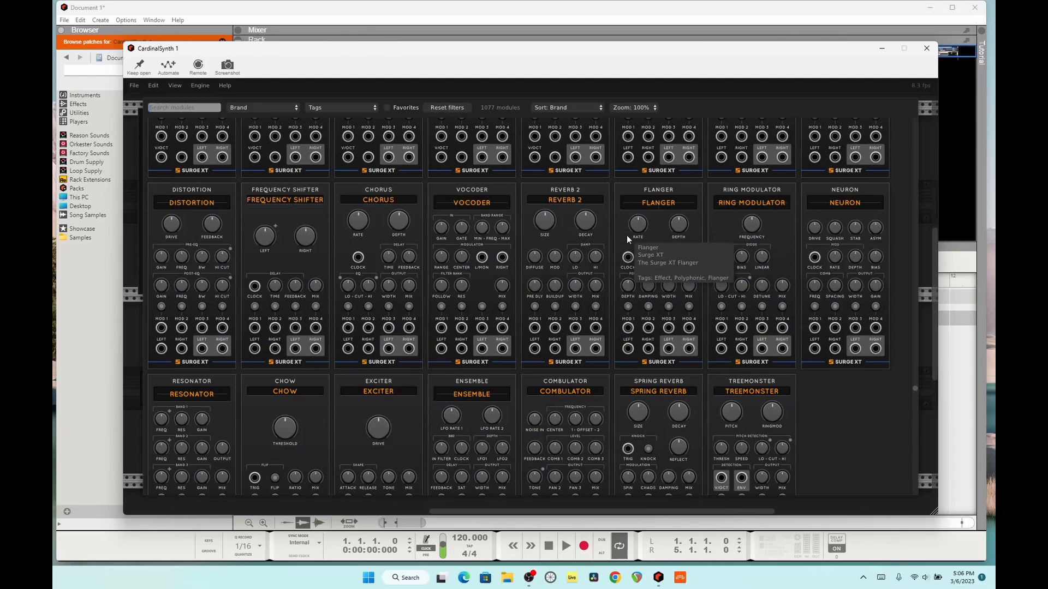
scroll(627, 235, "up", 4)
scroll(700, 185, "up", 3)
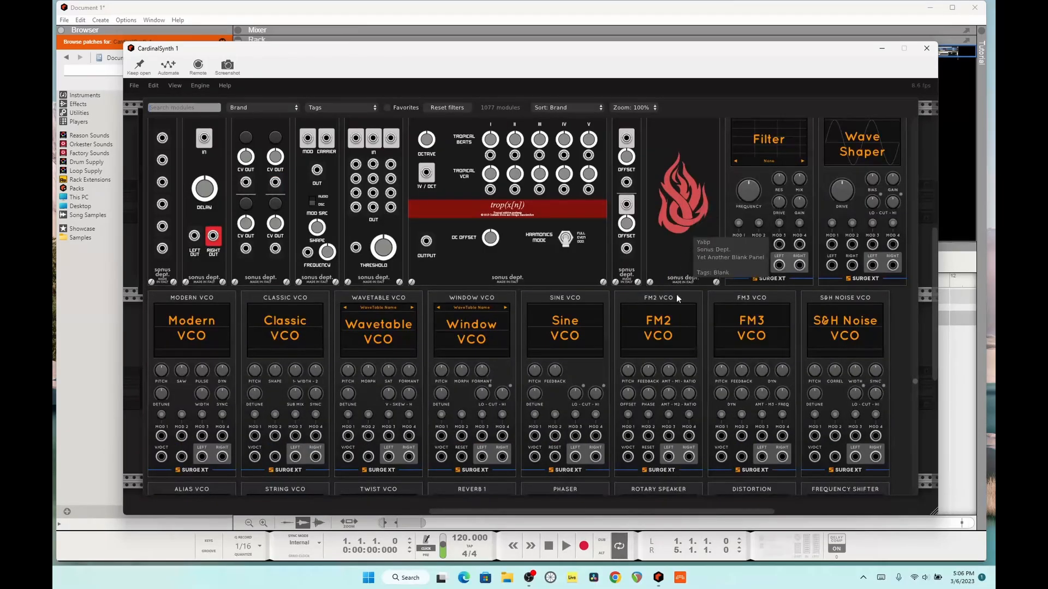
scroll(660, 339, "up", 6)
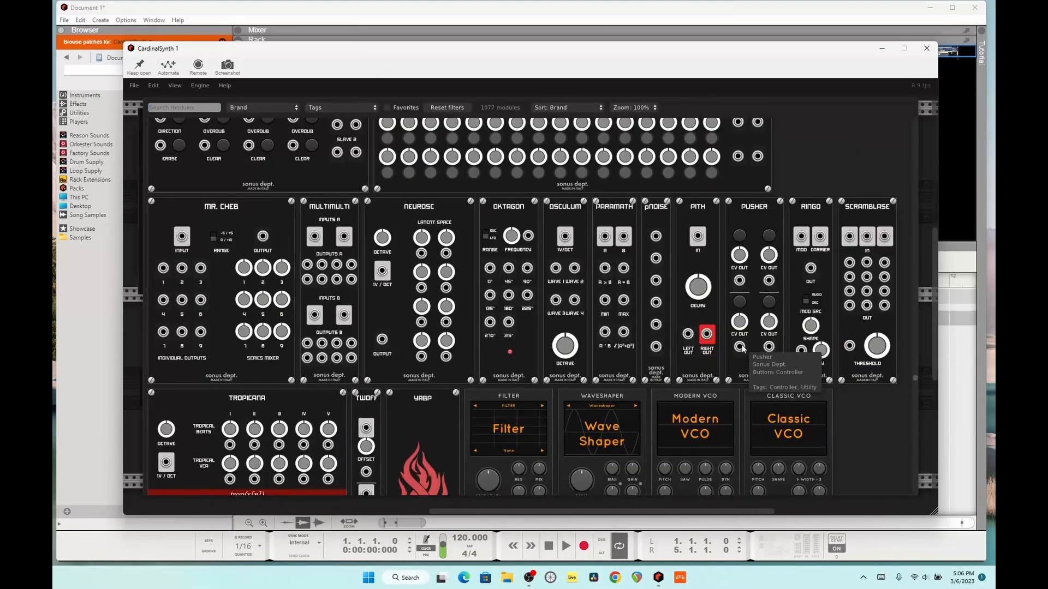
scroll(672, 330, "up", 5)
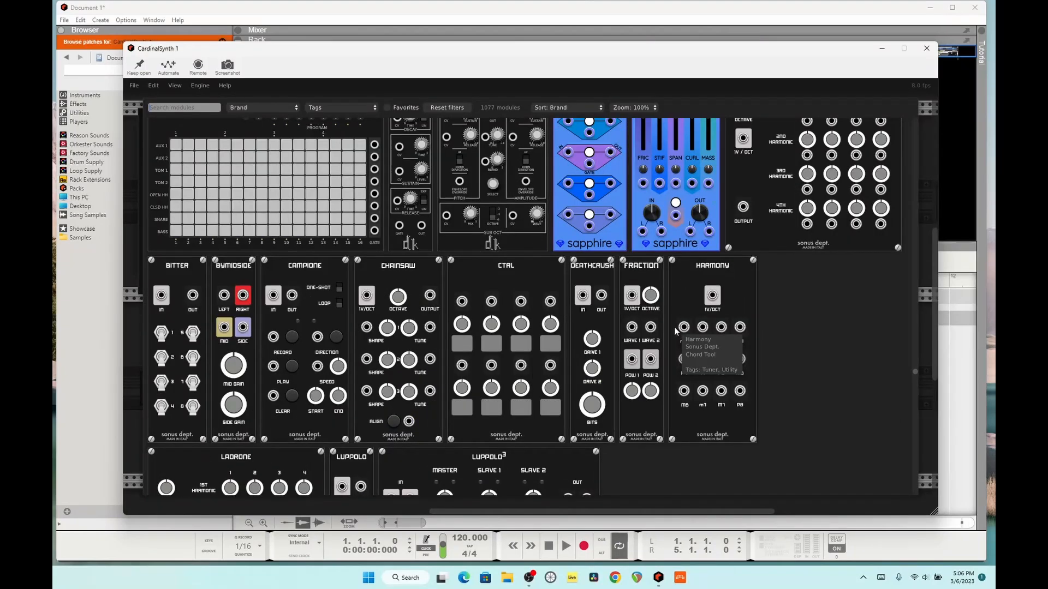
scroll(662, 331, "down", 2)
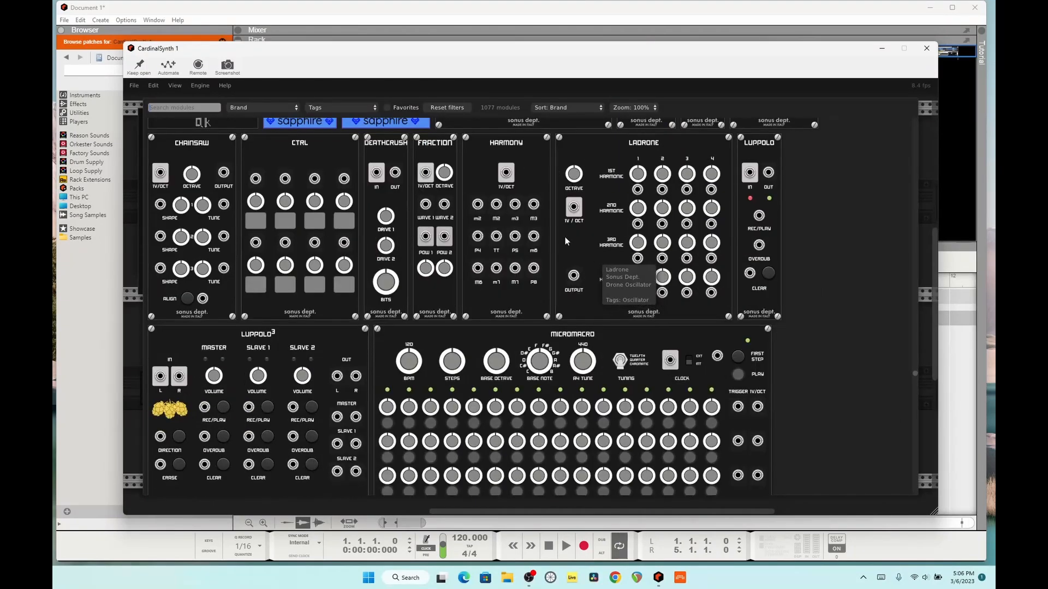
Step: Filter the module library by the Sampler tag and look through the modules to the end
left_click(360, 107)
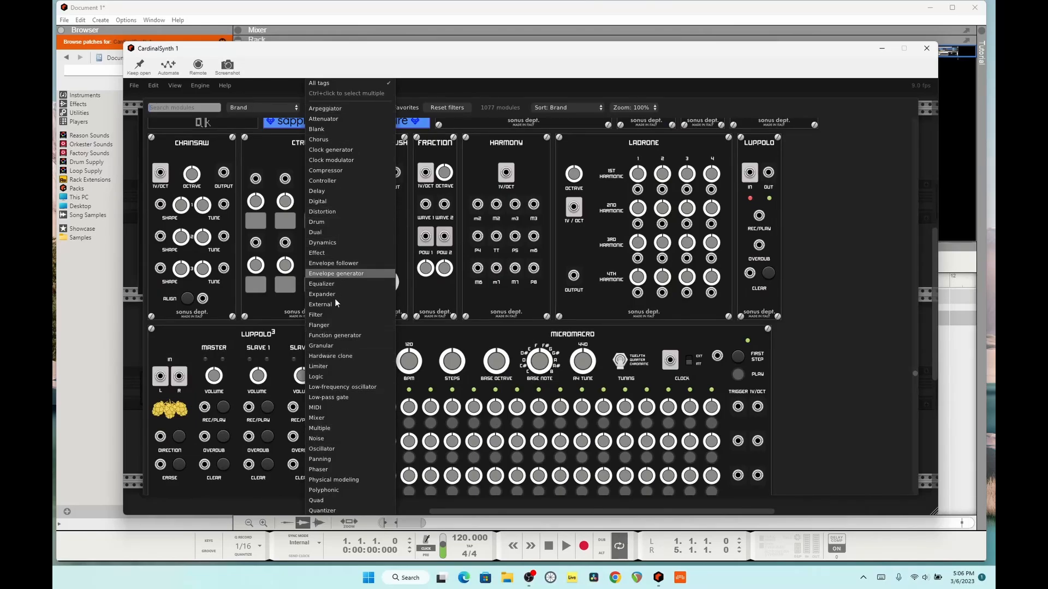
scroll(338, 439, "down", 3)
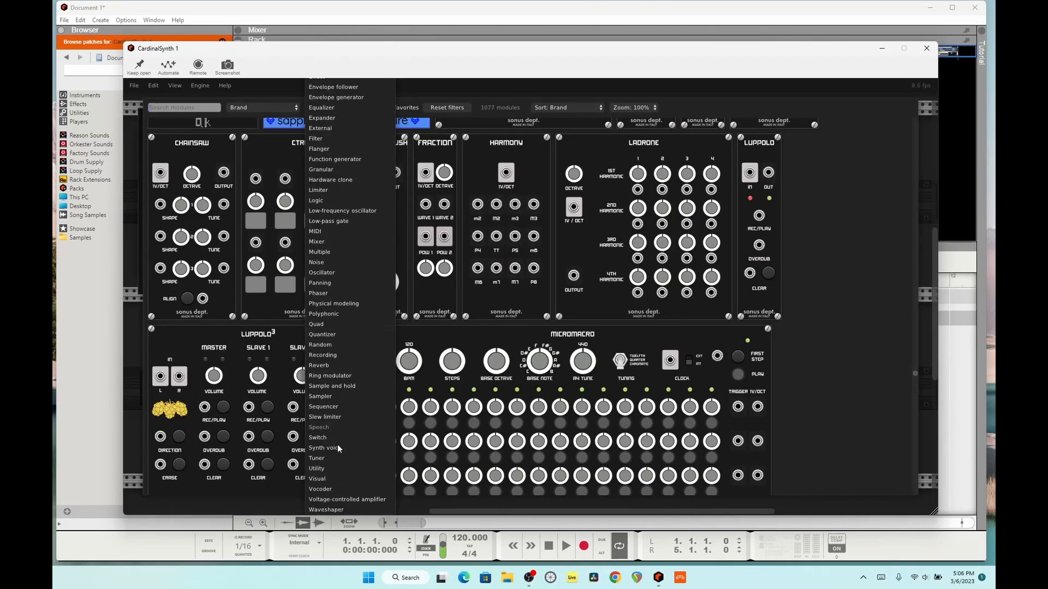
left_click(338, 396)
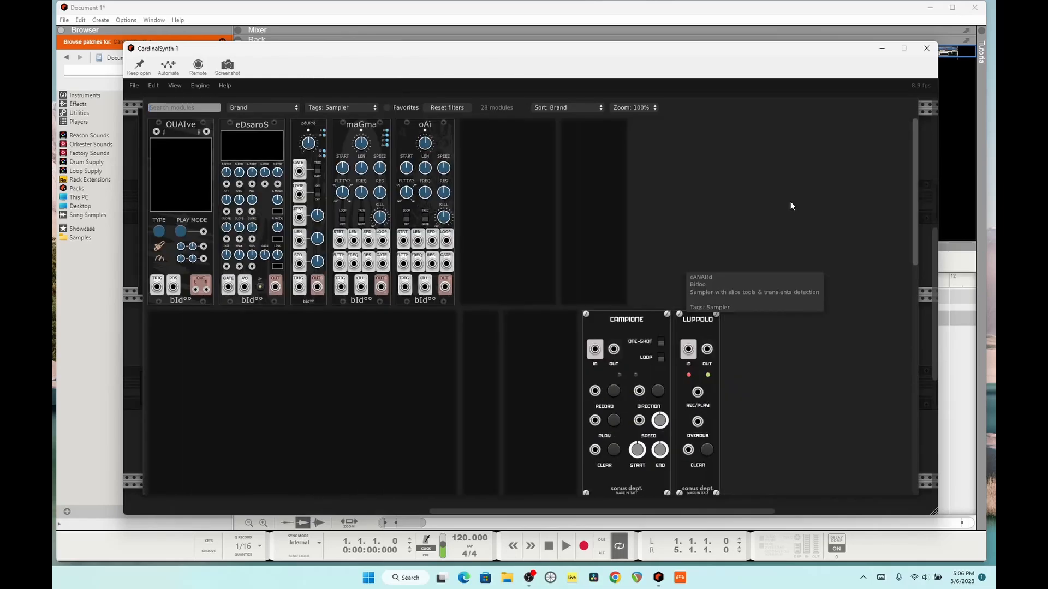
scroll(780, 188, "down", 10)
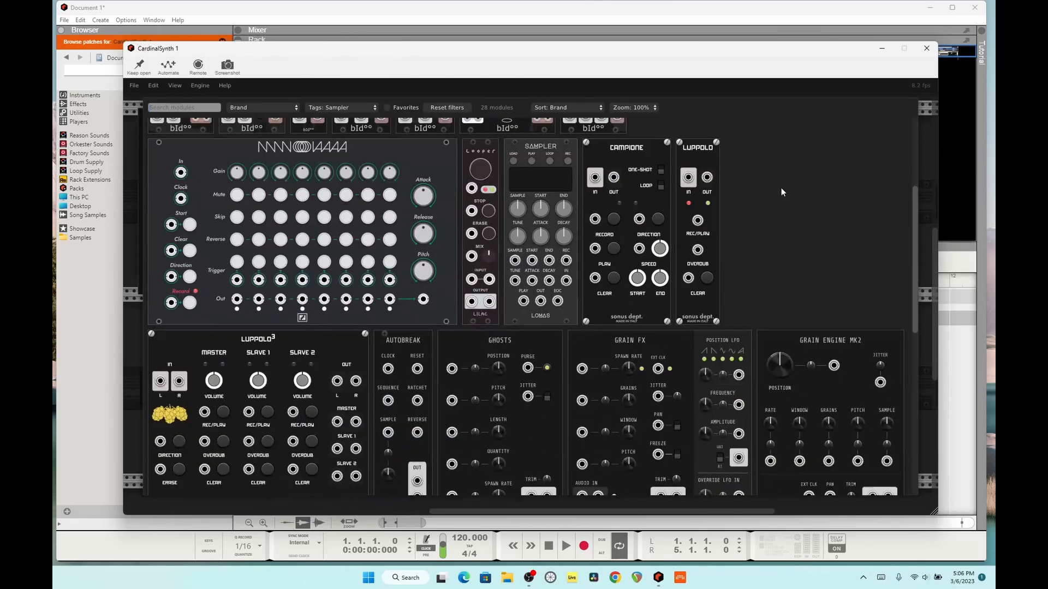
scroll(781, 188, "down", 2)
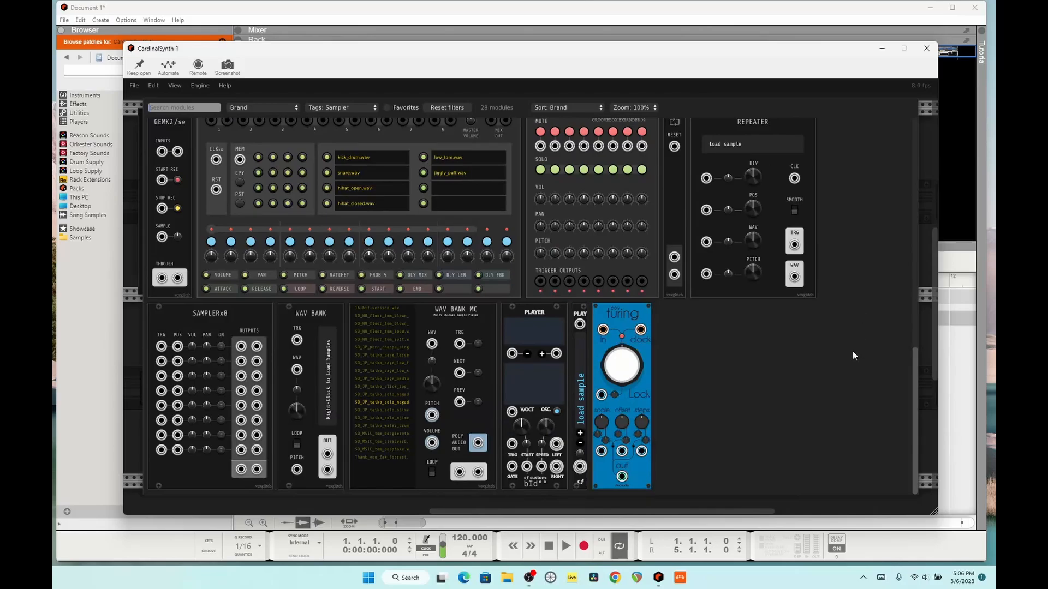
Step: Examine the sampler modules again, including Ghosts, Grain FX, Autobreak and Nova, and return to the start of the library
scroll(853, 355, "up", 10)
scroll(856, 356, "down", 4)
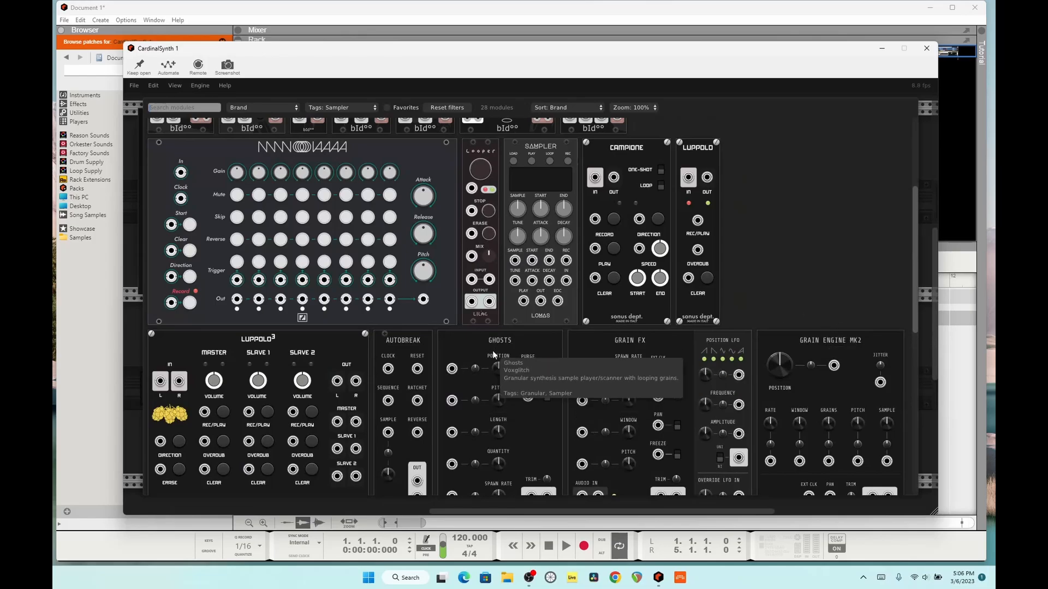
scroll(492, 350, "down", 2)
scroll(601, 323, "up", 5)
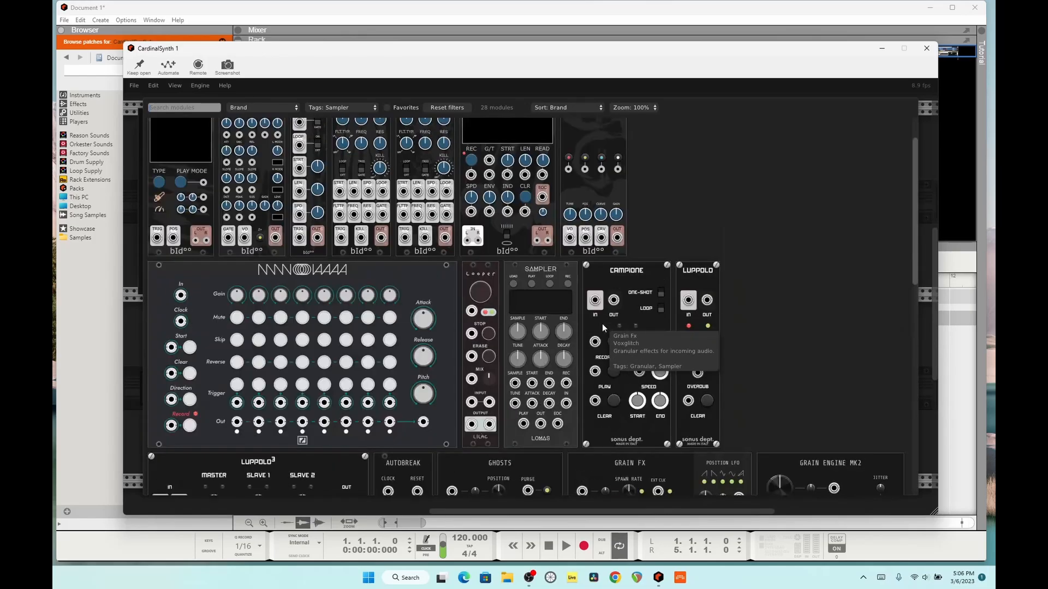
scroll(600, 345, "down", 4)
scroll(601, 345, "down", 2)
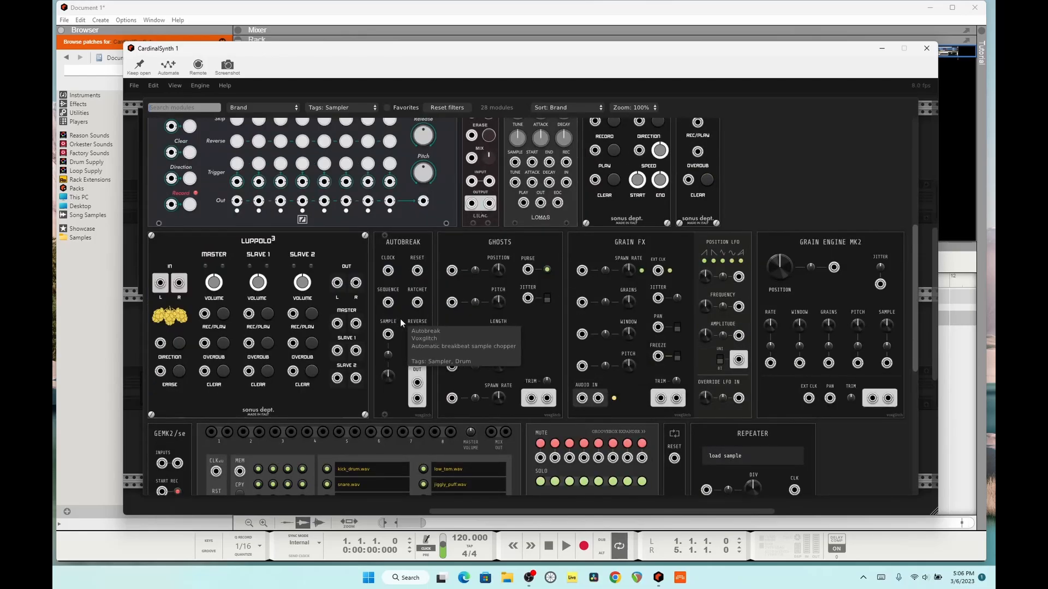
scroll(409, 315, "up", 5)
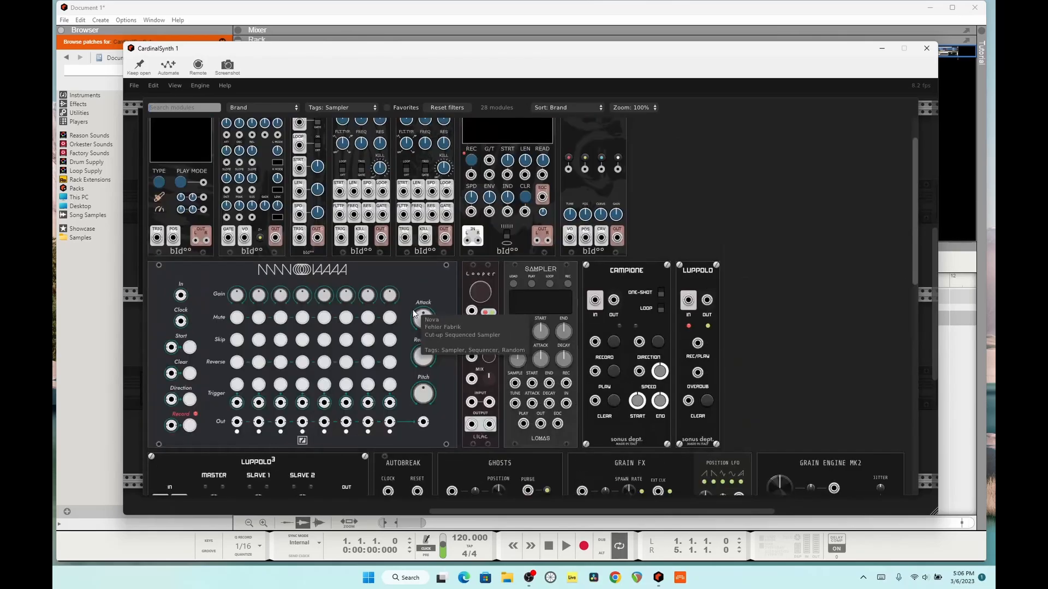
scroll(413, 312, "up", 1)
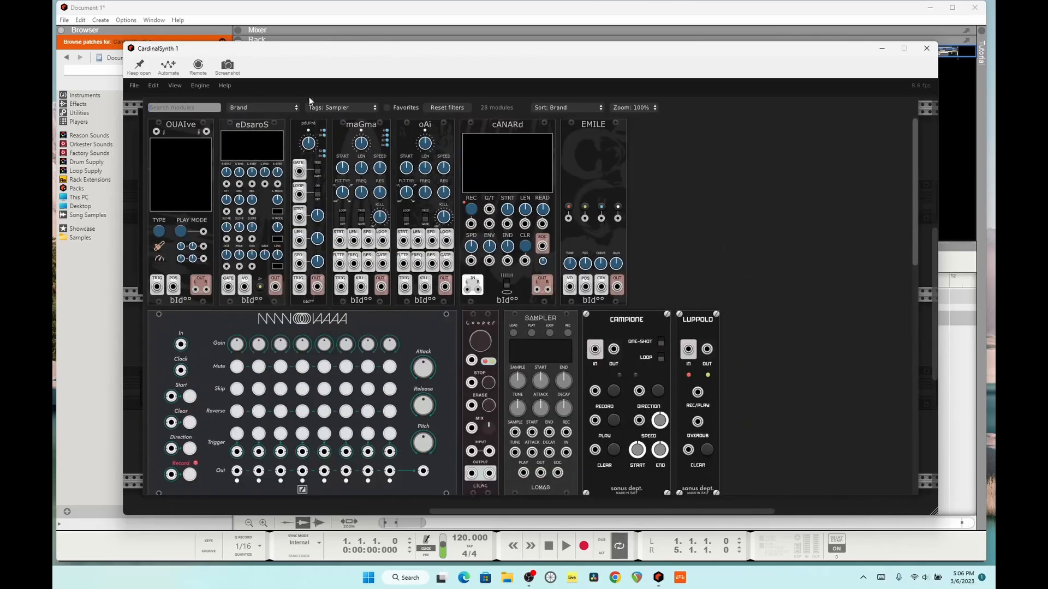
Step: Filter the module library by the Visual tag and add the glBars module to the rack beside Host Params Map
left_click(326, 106)
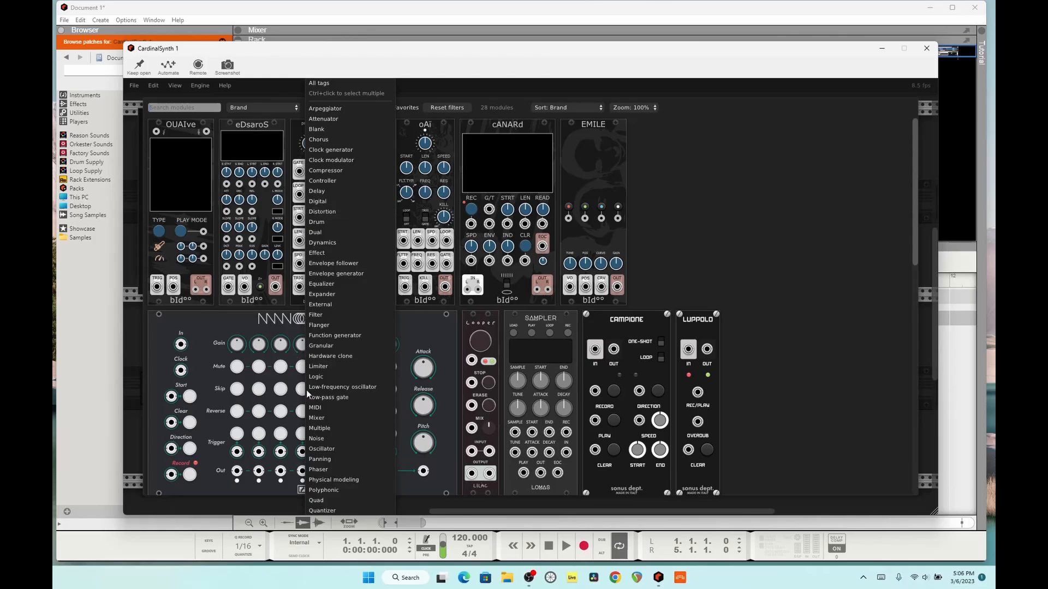
scroll(346, 427, "down", 5)
scroll(343, 430, "up", 5)
scroll(366, 377, "down", 3)
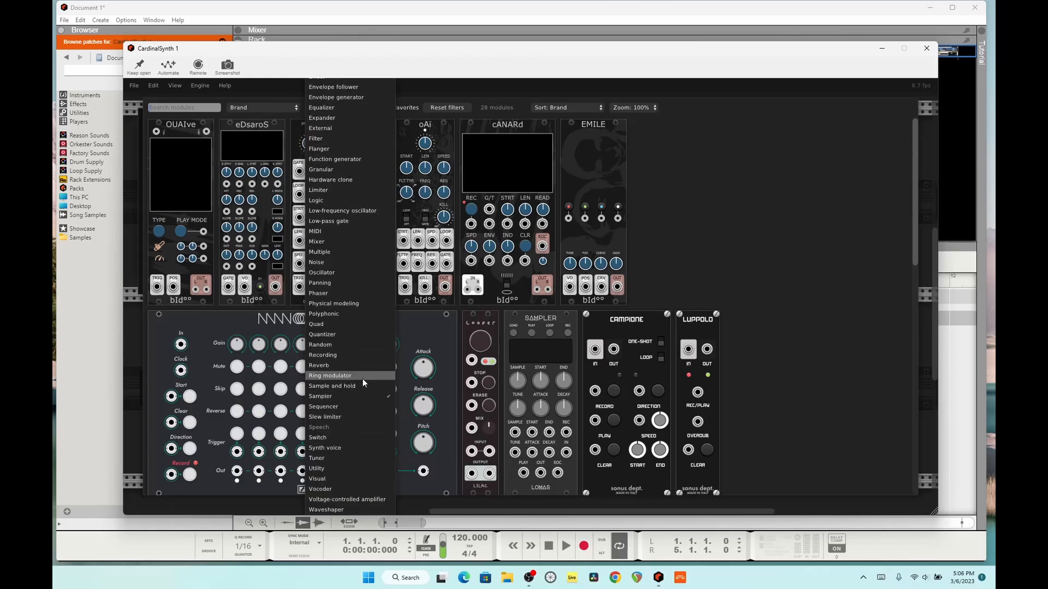
left_click(345, 478)
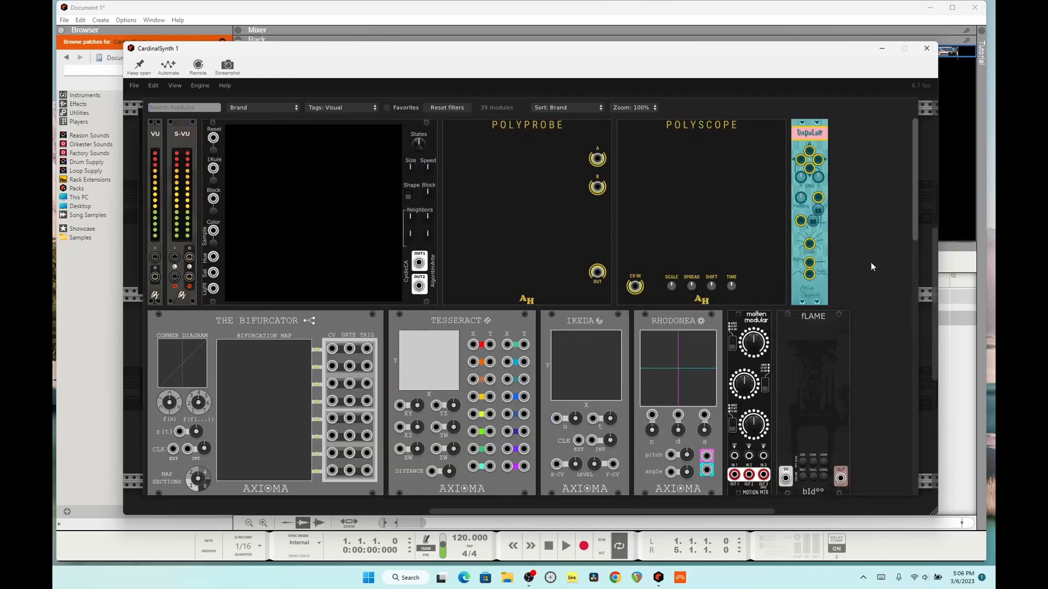
scroll(870, 262, "down", 8)
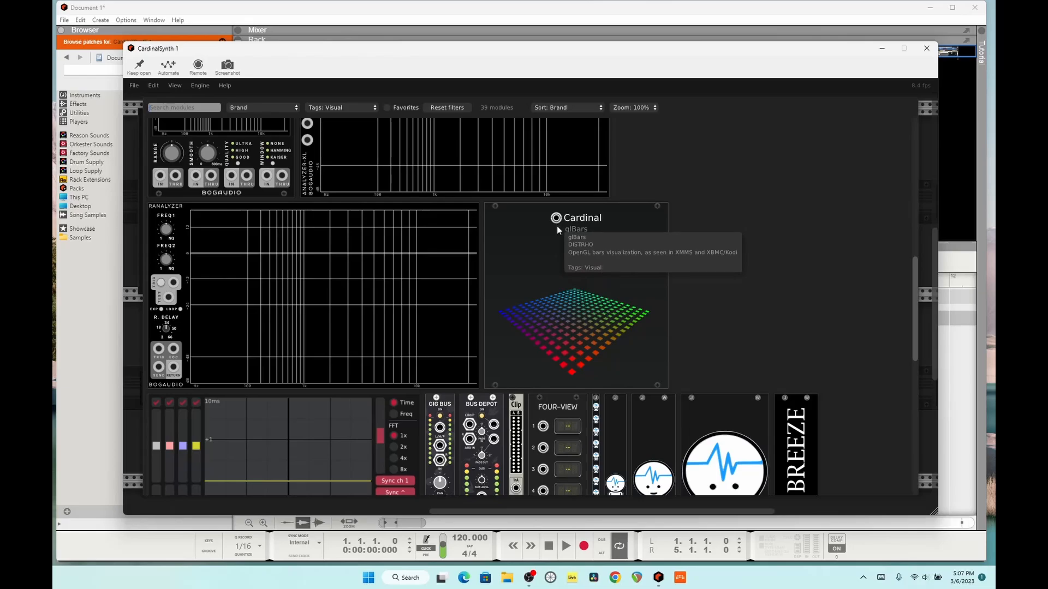
left_click_drag(566, 246, 664, 248)
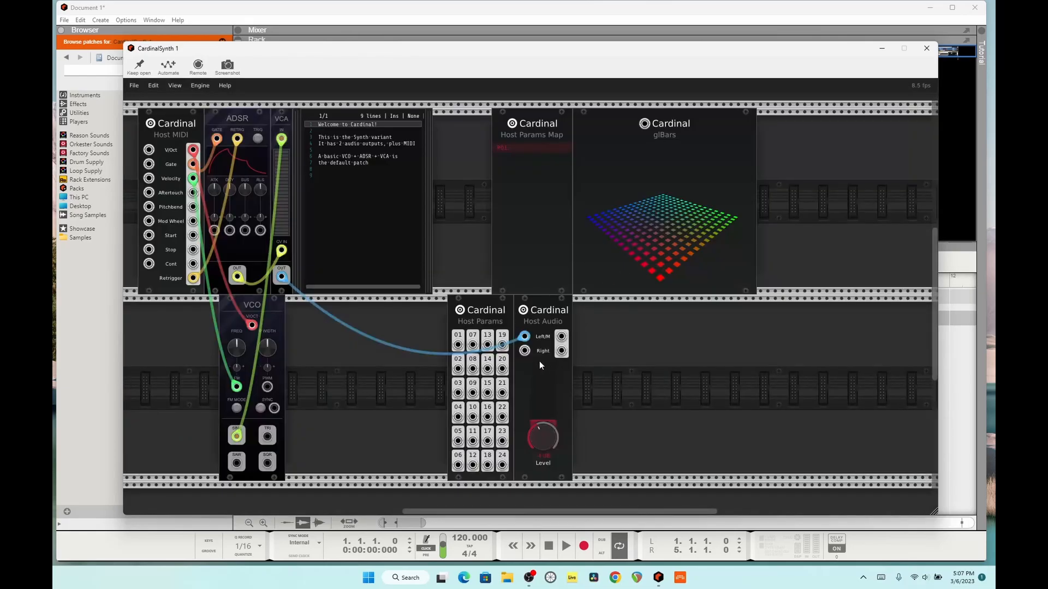
Step: Patch the VCA output to the glBars input, test playback briefly, and toggle the metronome click
left_click_drag(284, 278, 645, 124)
key("space")
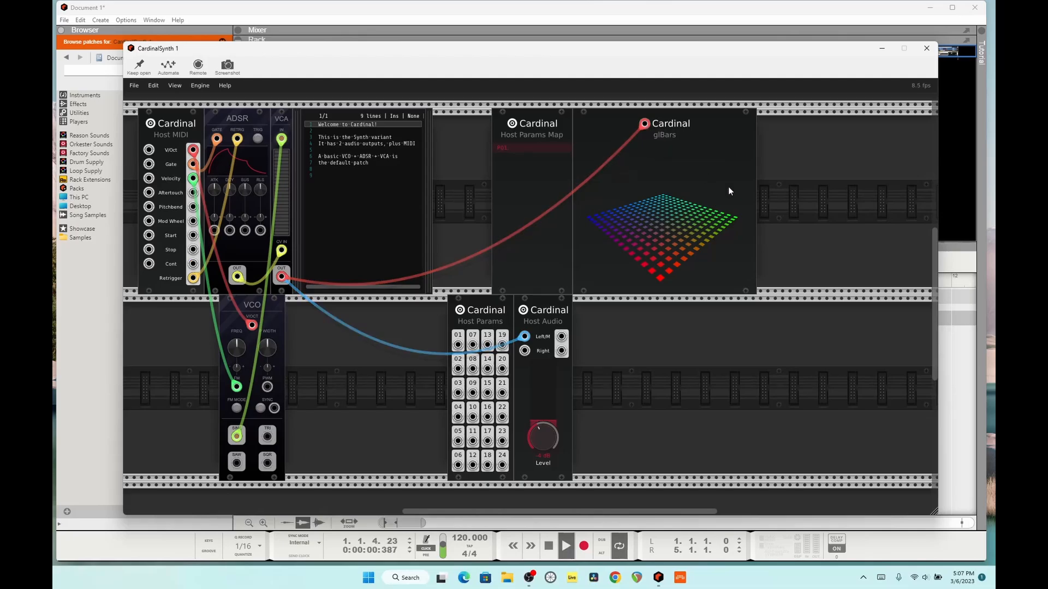
left_click(433, 541)
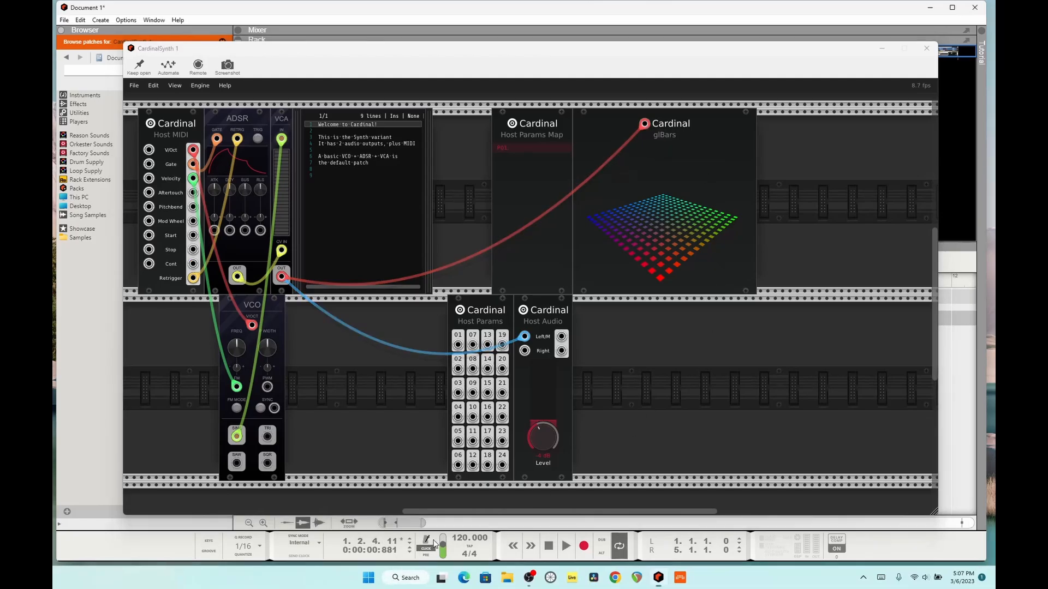
left_click(426, 549)
Step: Add the Bassline Generator player to the CardinalSynth device in Reason's rack, moving the plugin window aside and back
left_click_drag(809, 64, 824, 338)
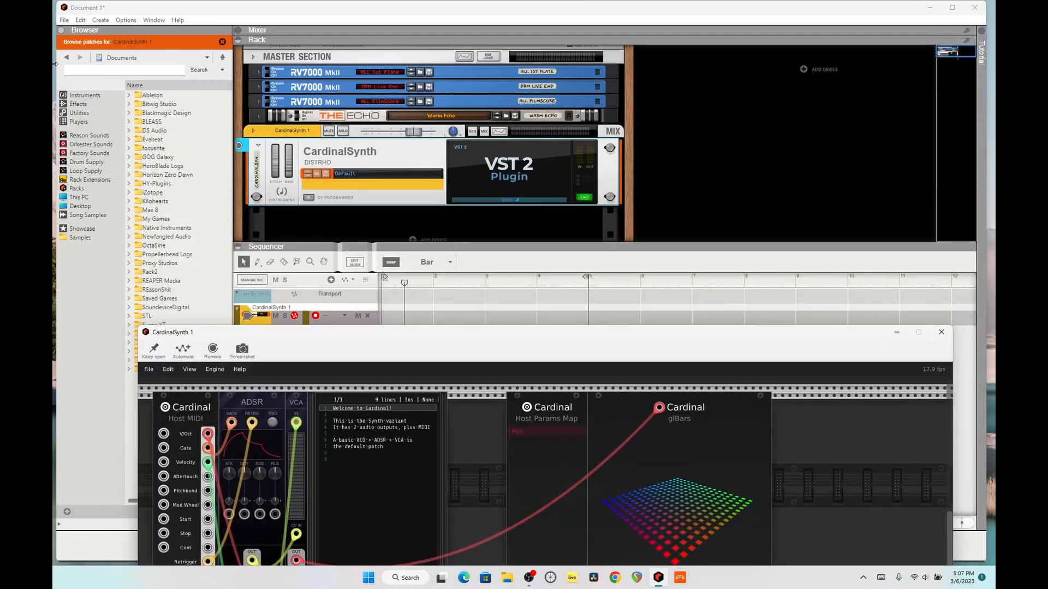
left_click(81, 122)
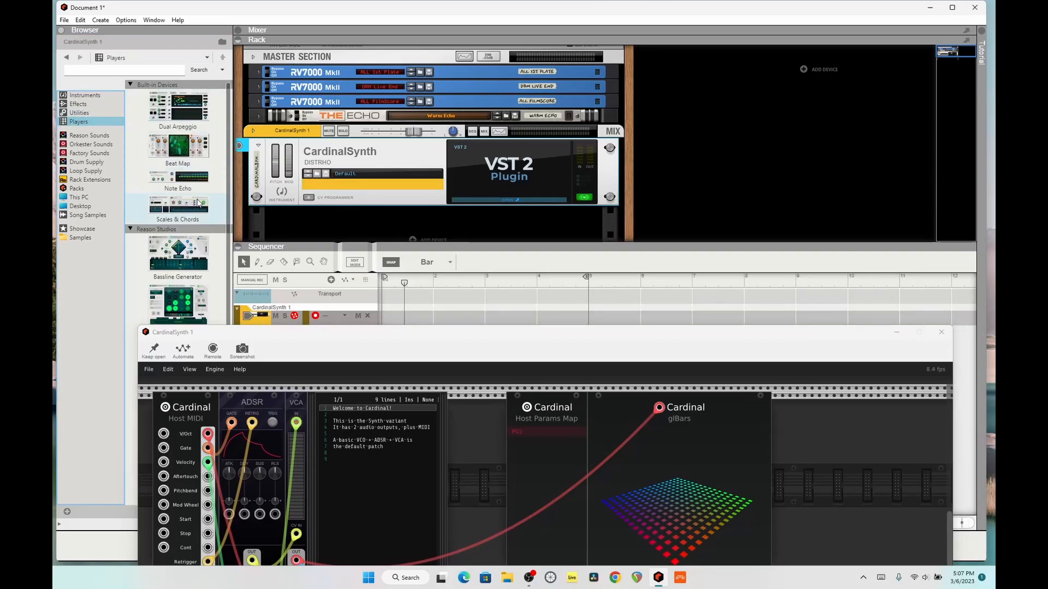
left_click_drag(175, 256, 399, 140)
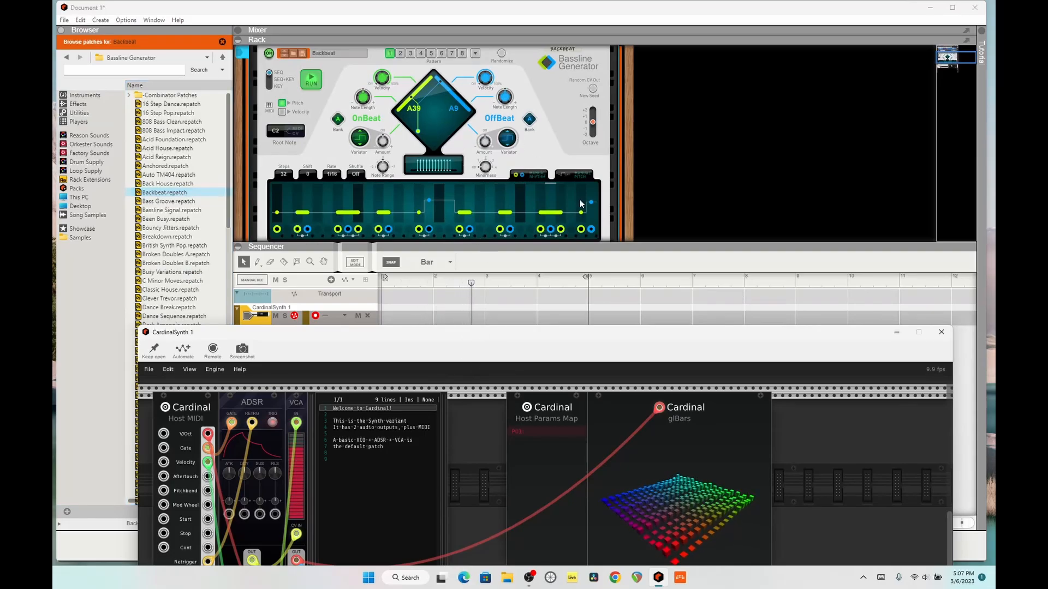
left_click_drag(500, 335, 486, 45)
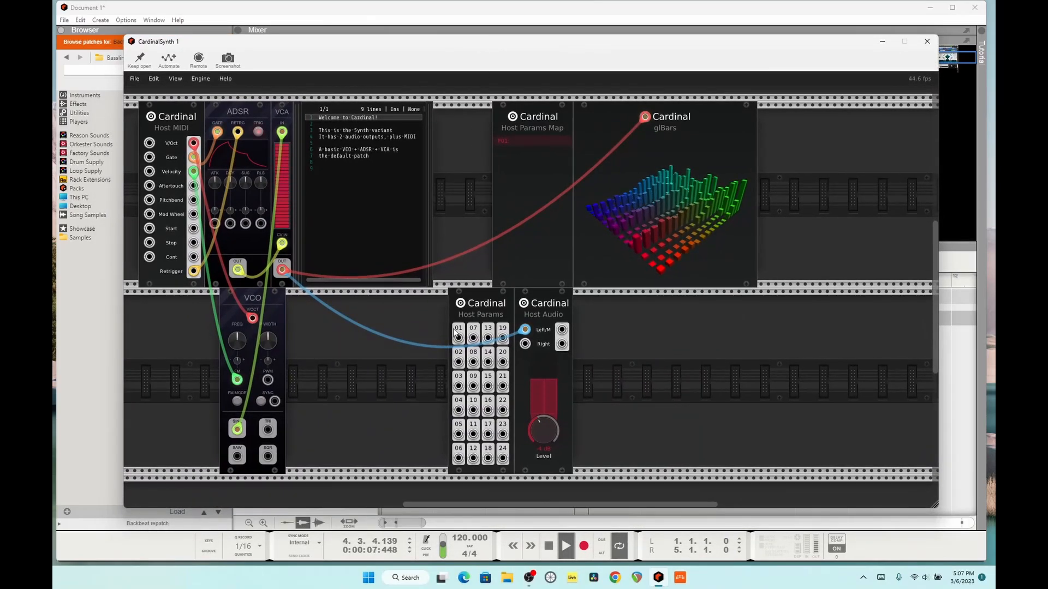
Step: Adjust the VCO's frequency while the bassline plays, and stop playback
left_click(237, 353)
left_click_drag(236, 354, 238, 331)
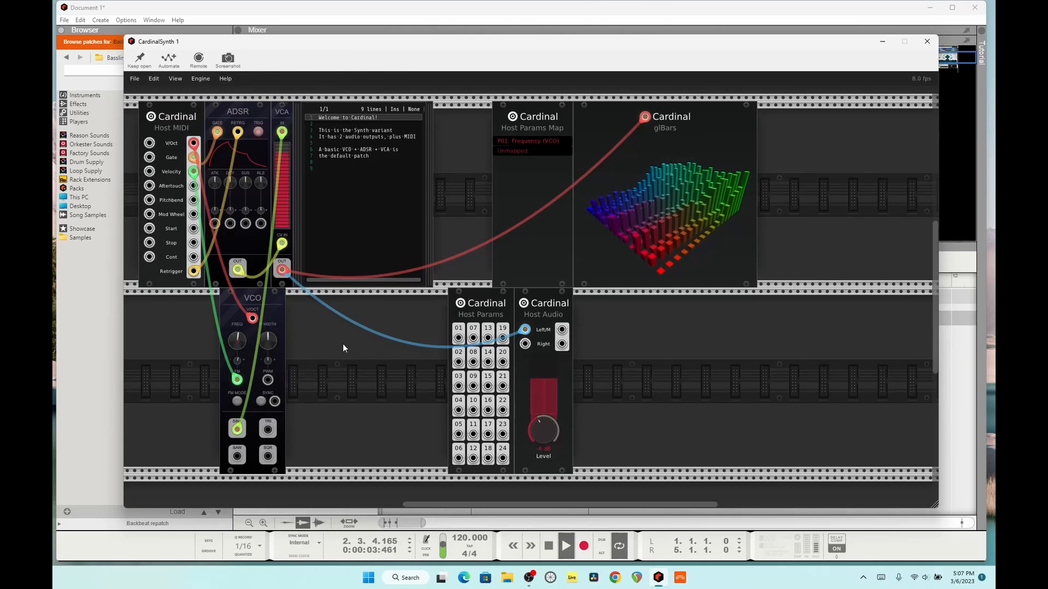
key("space")
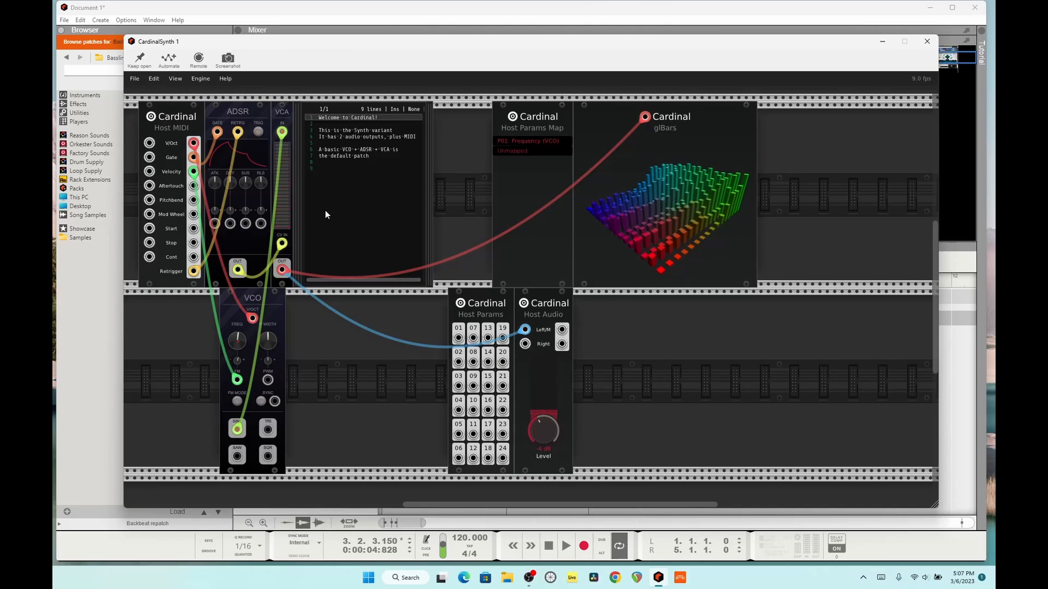
right_click(784, 372)
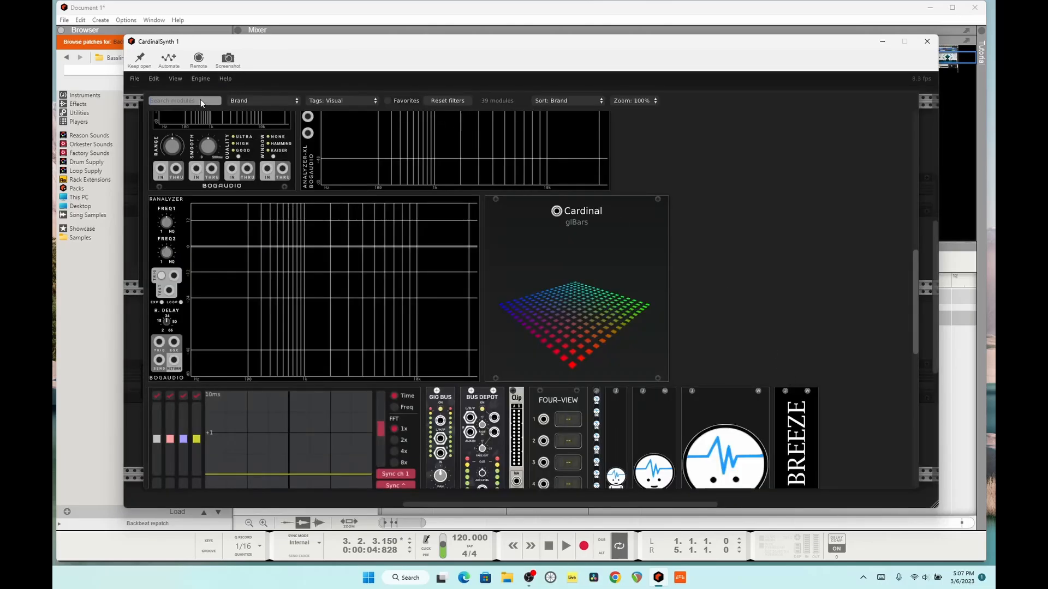
key("ctrl+o")
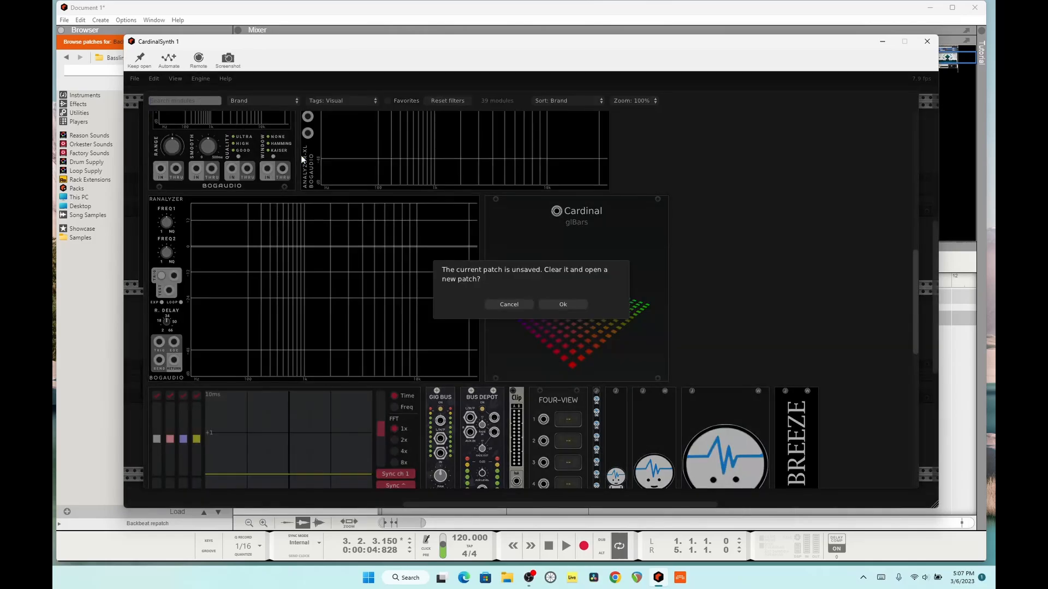
left_click(517, 305)
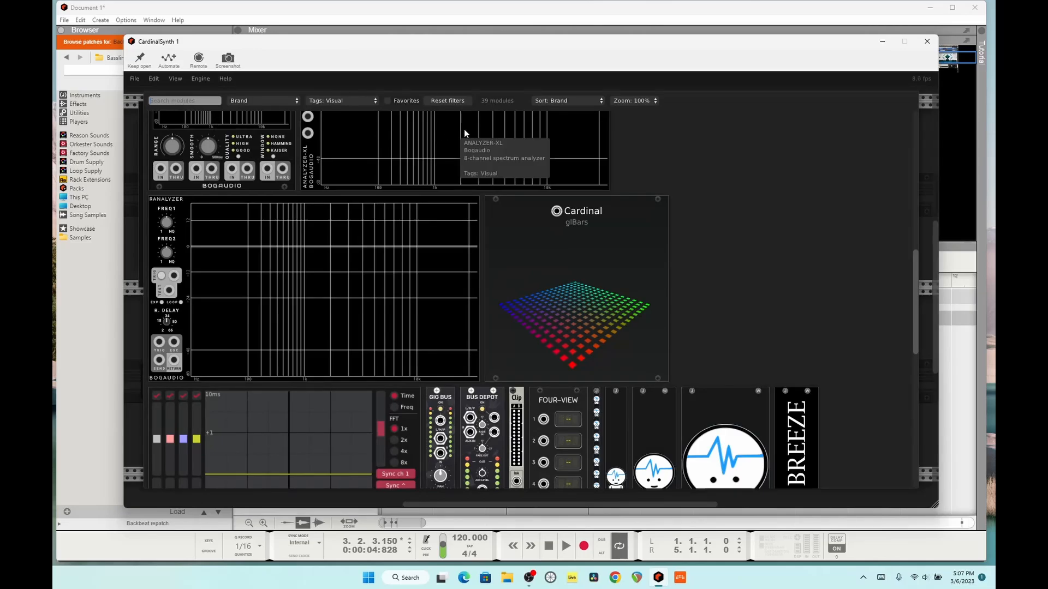
left_click(620, 156)
Step: Filter the module library by the Low-frequency oscillator tag and add the Bogaudio LFO module between the VCO and Host Params
right_click(401, 351)
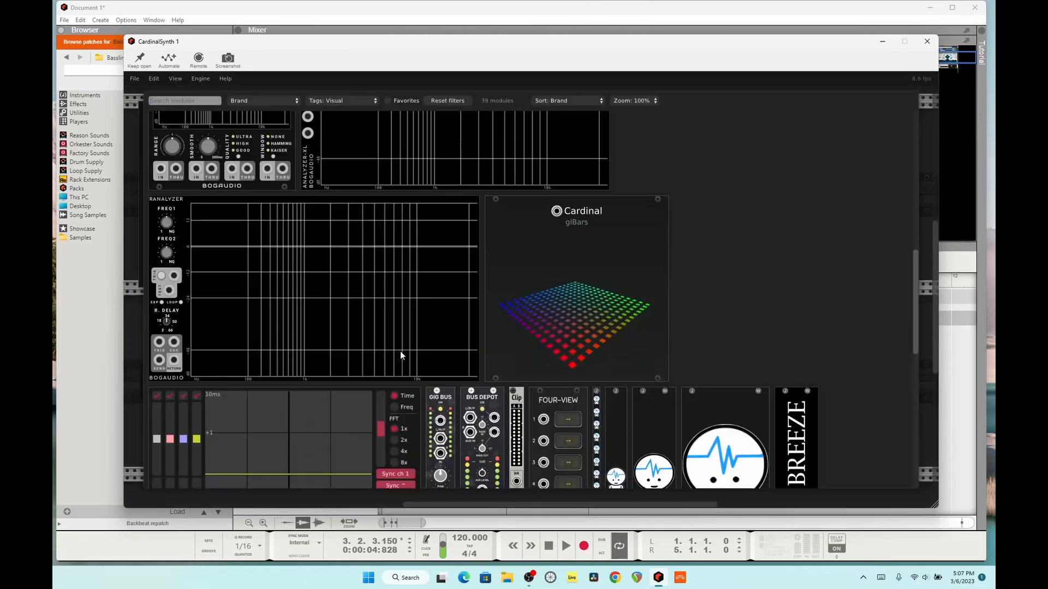
left_click(244, 102)
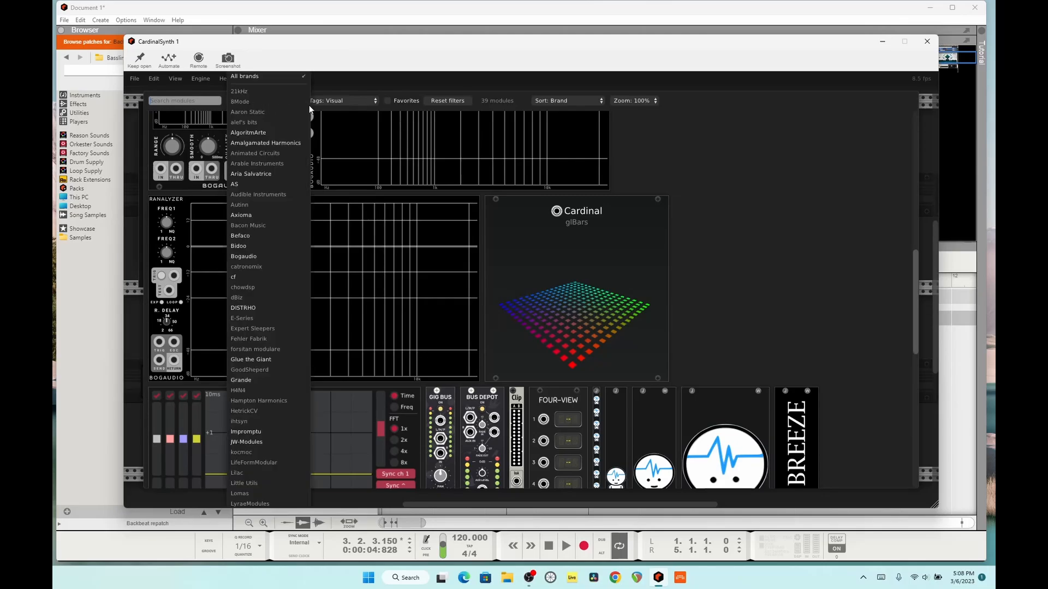
left_click(350, 97)
left_click(350, 97)
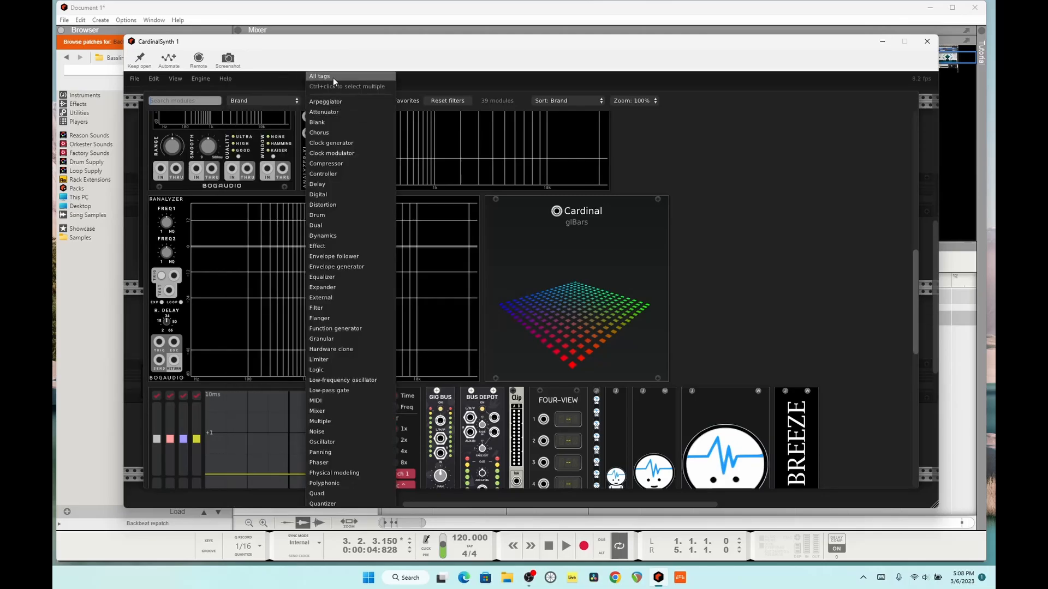
left_click(333, 77)
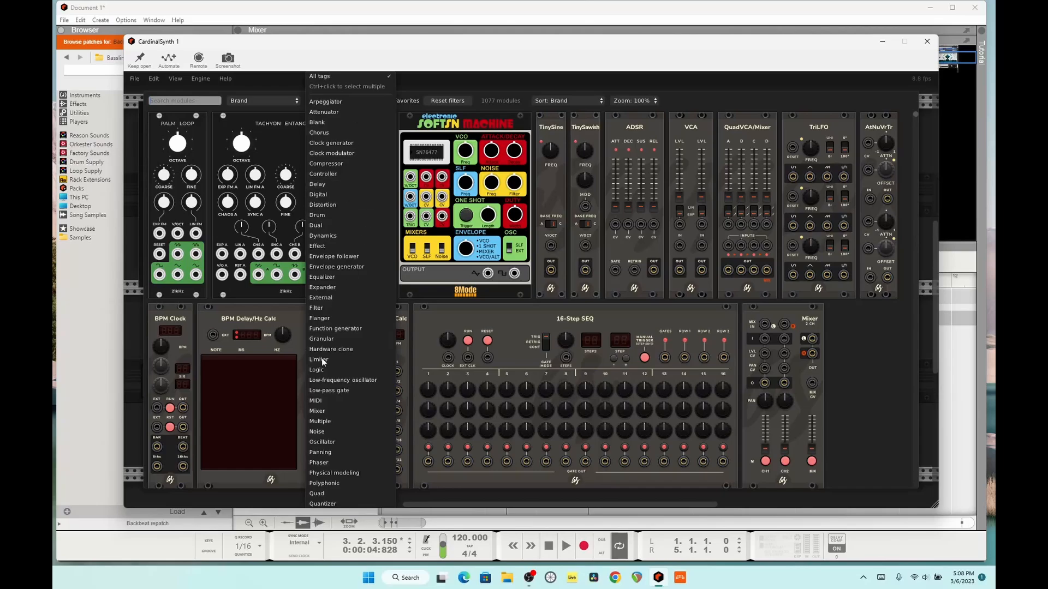
left_click(345, 380)
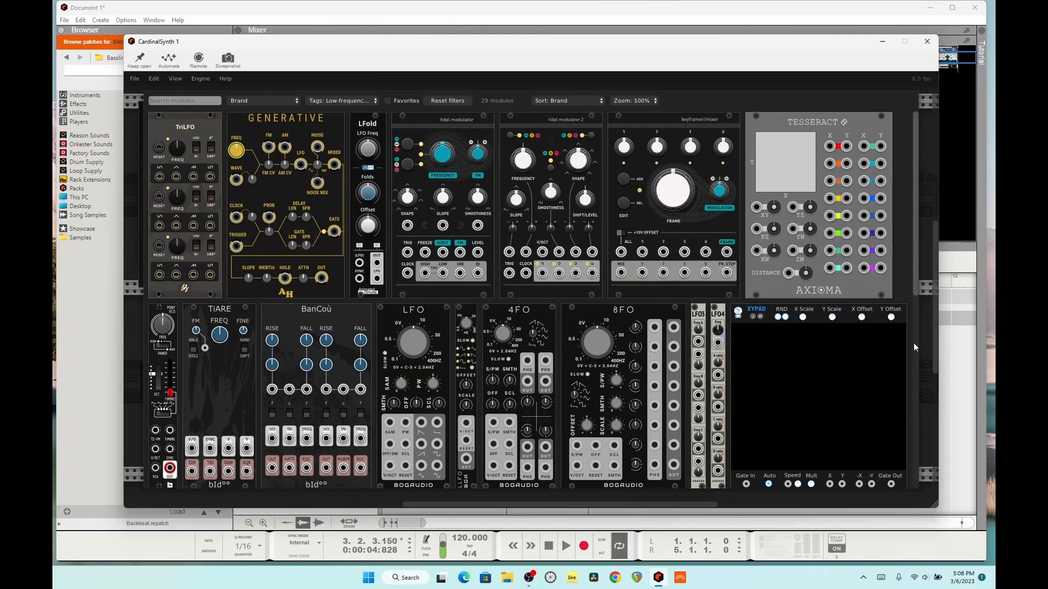
scroll(913, 342, "down", 3)
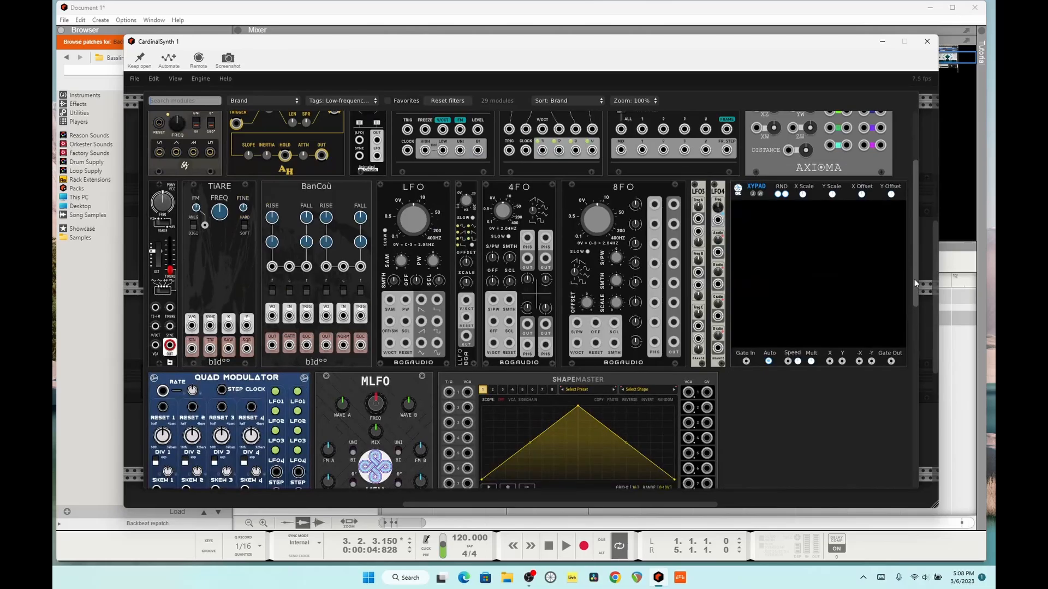
left_click(437, 196)
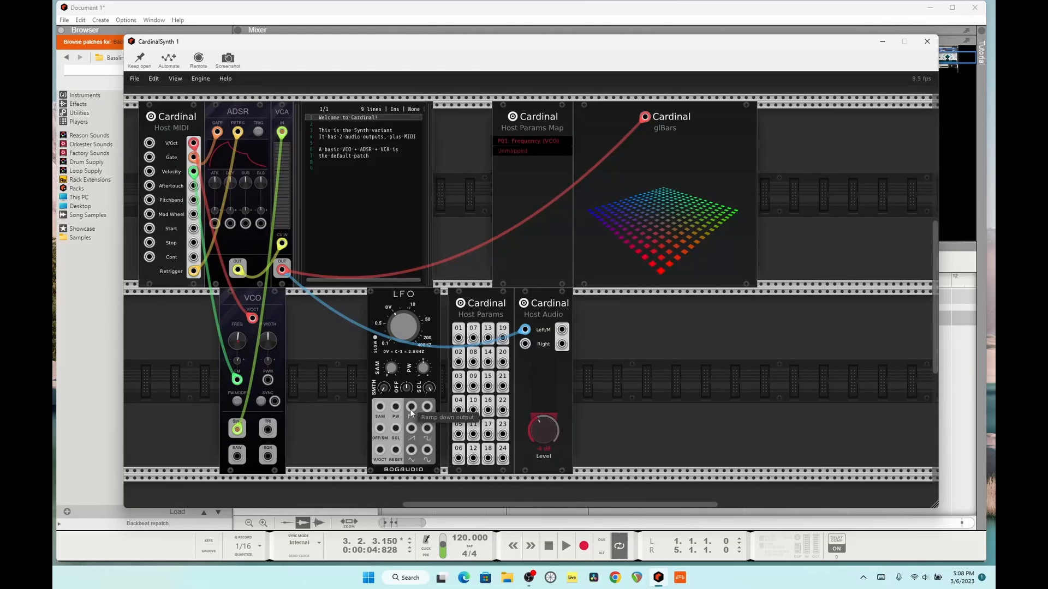
Step: Replace the Host MIDI velocity cable at the VCO's FM input with one from the LFO's ramp down output, and start playback
left_click_drag(412, 407, 300, 431)
left_click_drag(239, 382, 198, 402)
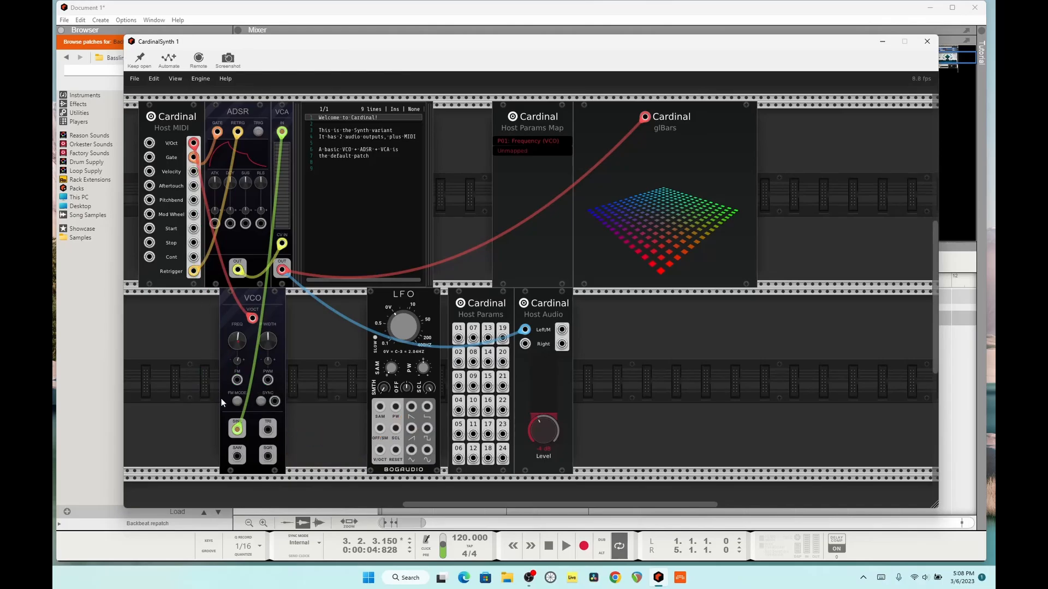
left_click_drag(412, 407, 238, 382)
key("space")
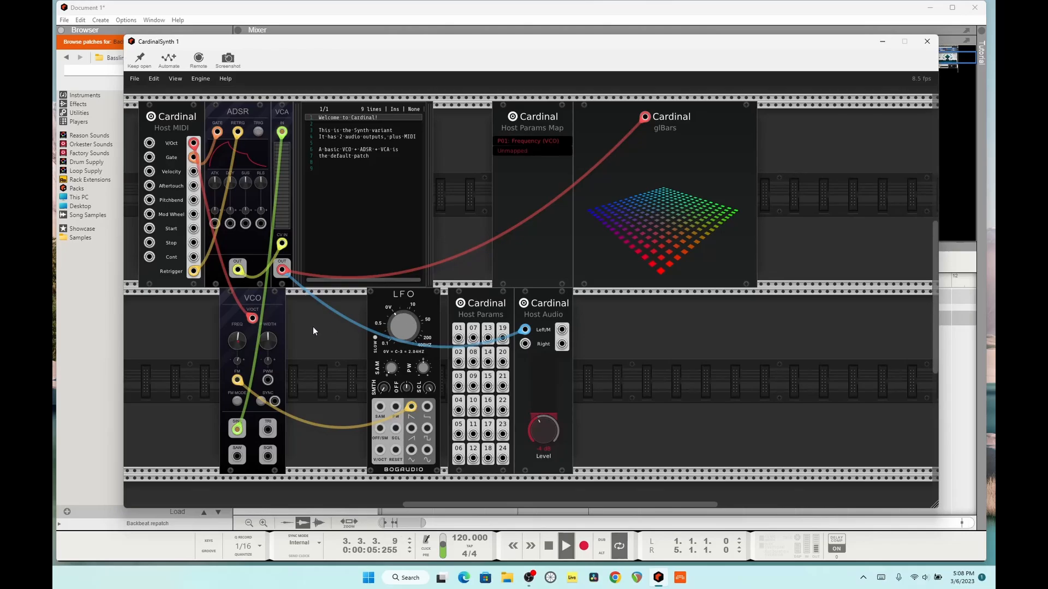
Step: Set the VCO's frequency to about 304 Hz and sweep the LFO's frequency while the bassline plays
left_click_drag(237, 361, 237, 328)
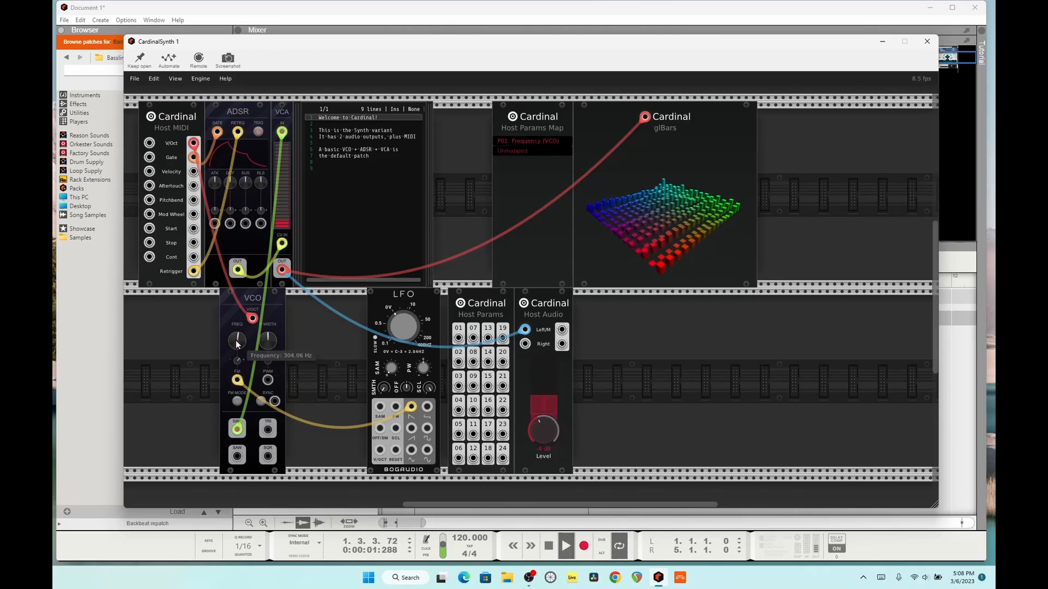
left_click_drag(418, 309, 414, 351)
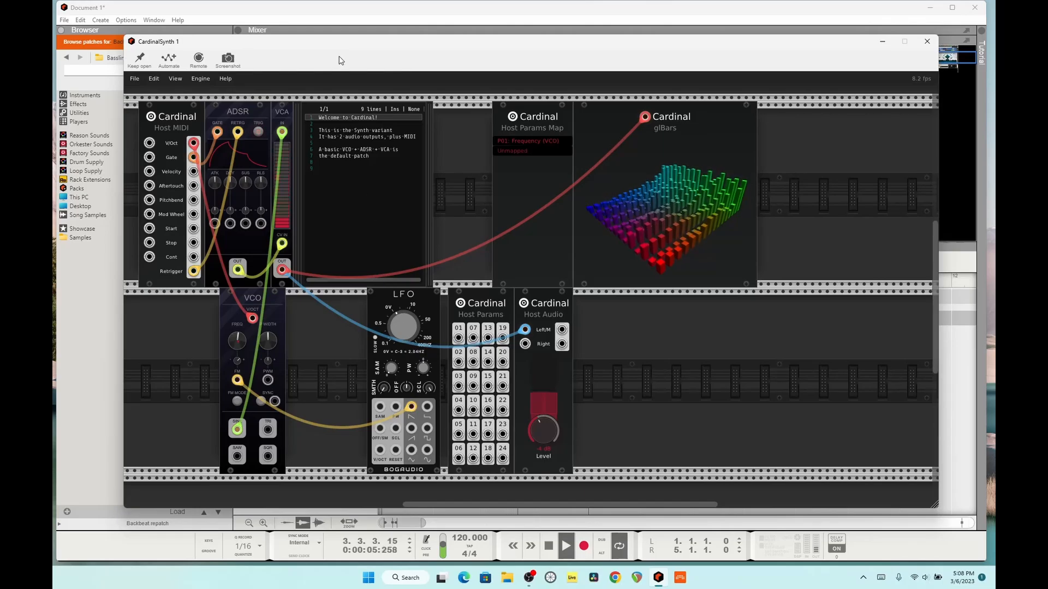
Step: Change the Bassline Generator's OnBeat and OffBeat patterns to A34 and A33, moving the plugin window aside and back
left_click_drag(338, 48, 337, 258)
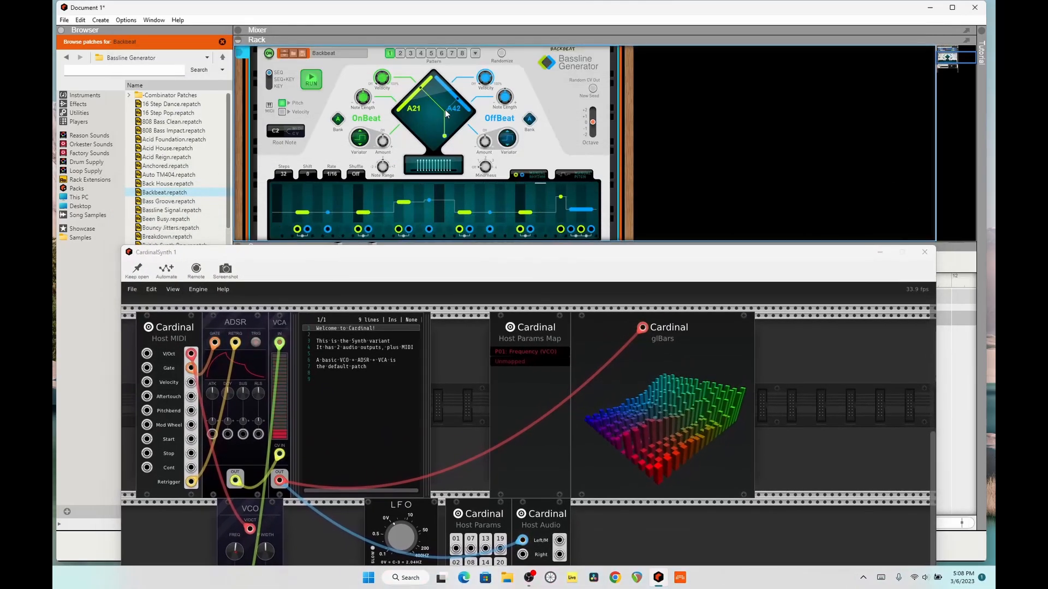
left_click_drag(445, 112, 433, 113)
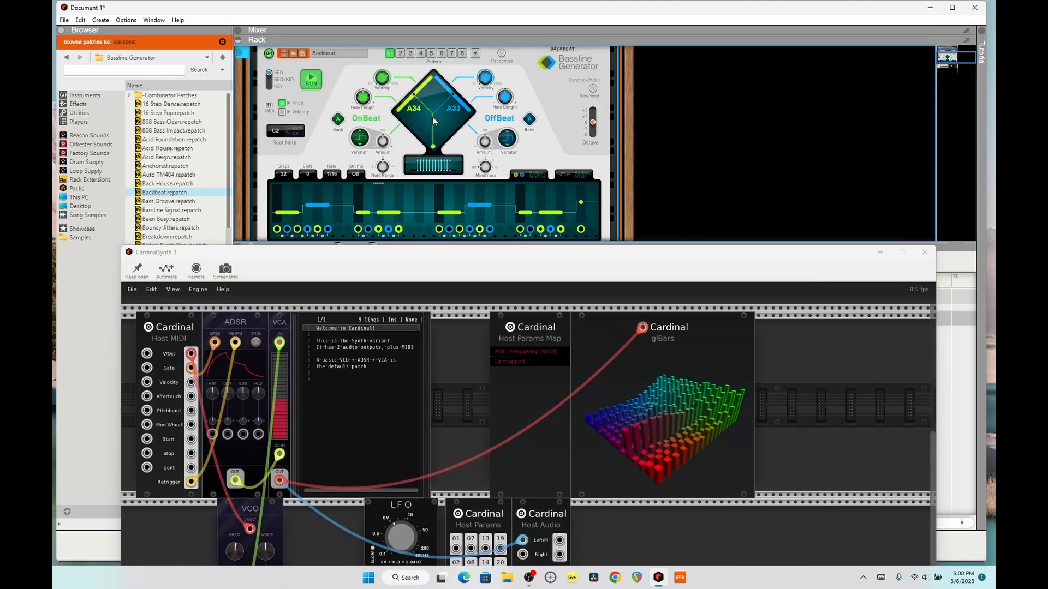
left_click_drag(454, 254, 443, 69)
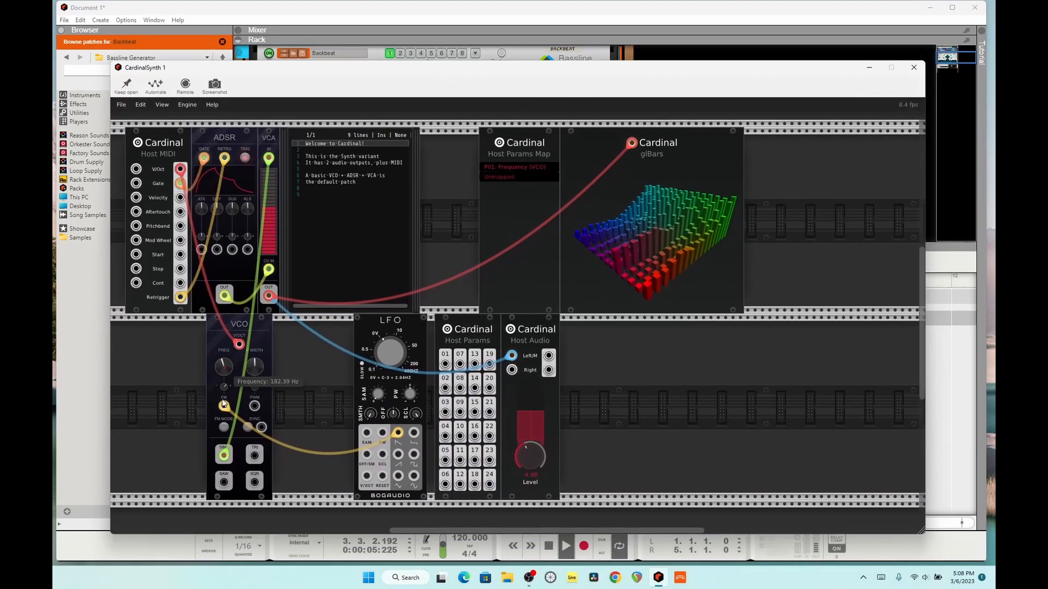
Step: Set the VCO's frequency to about 258 Hz, turn down its frequency modulation amount, and stop playback
left_click_drag(223, 418, 224, 322)
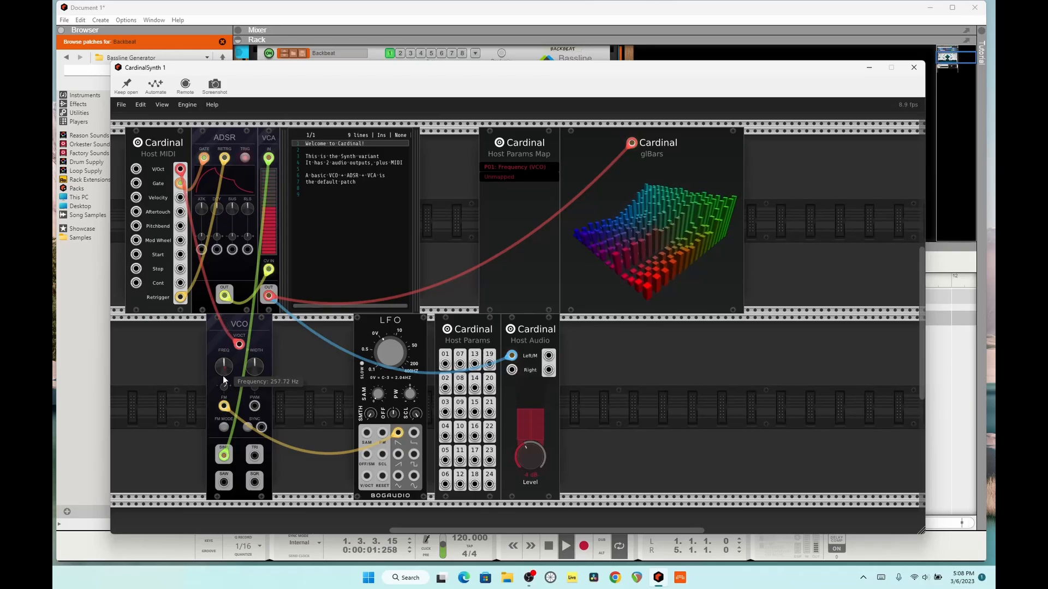
left_click_drag(224, 385, 217, 548)
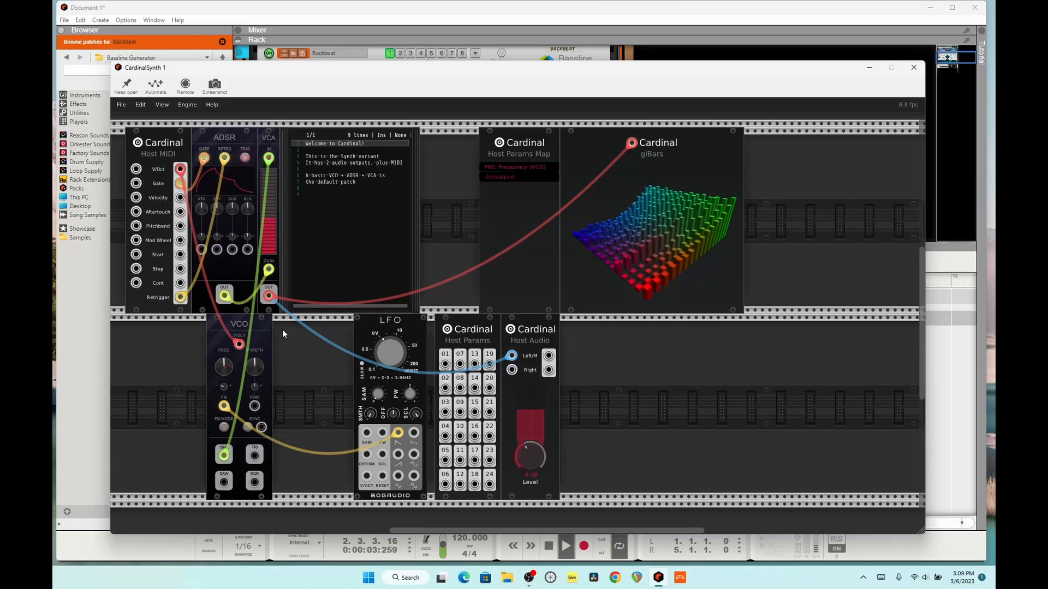
key("space")
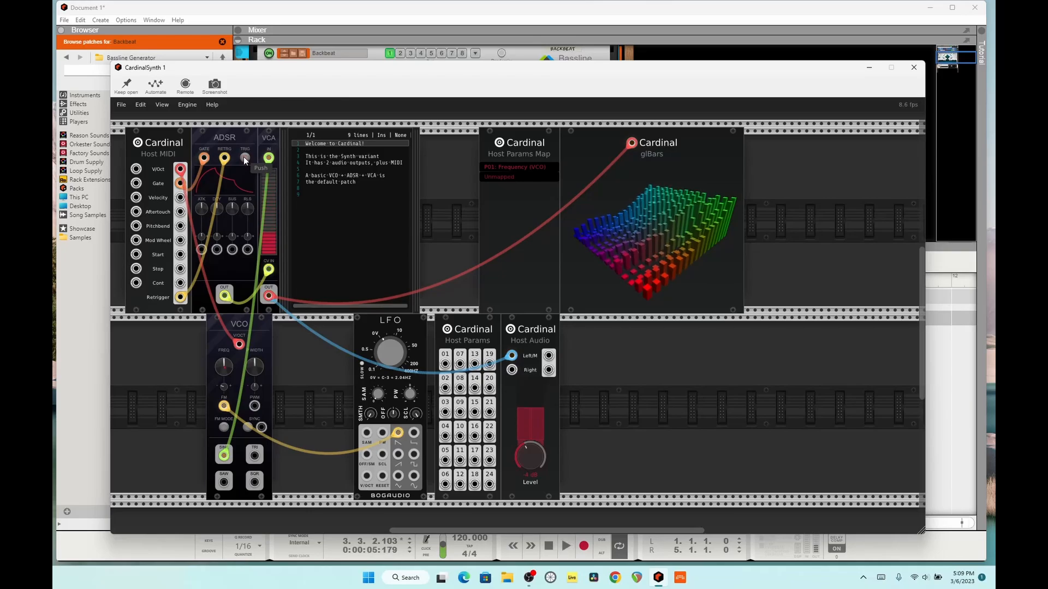
Step: Start and stop playback from Reason's main window to watch the glBars display, moving the plugin window up
left_click(293, 8)
key("space")
key("space")
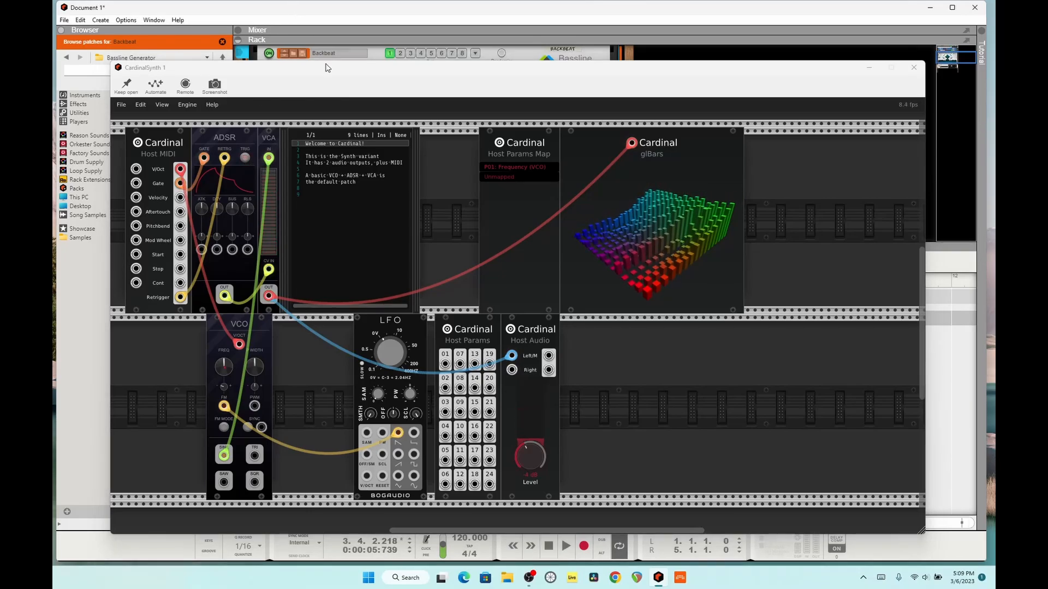
left_click_drag(327, 67, 349, 35)
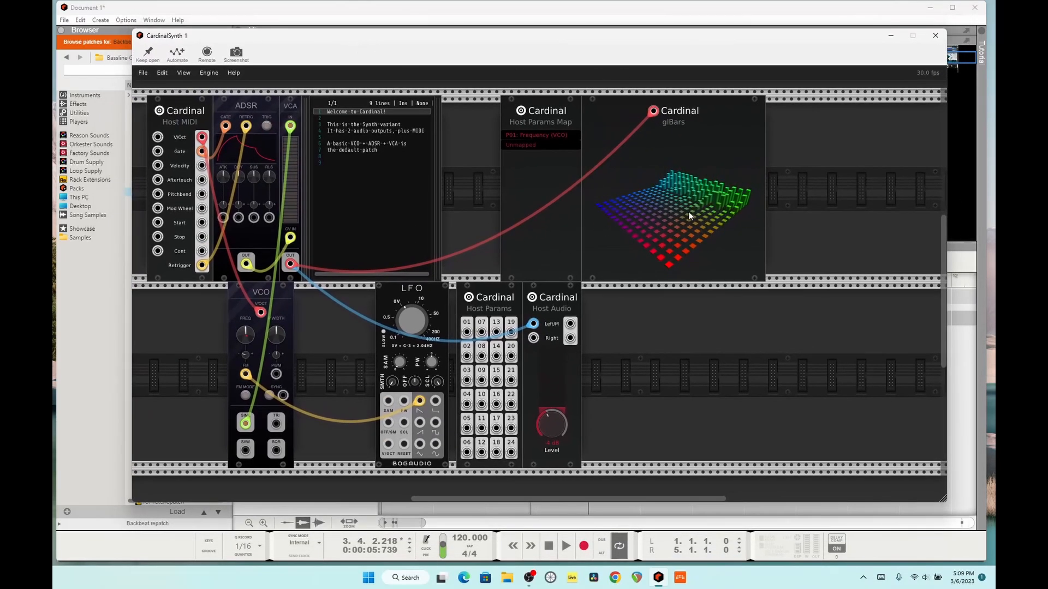
key("space")
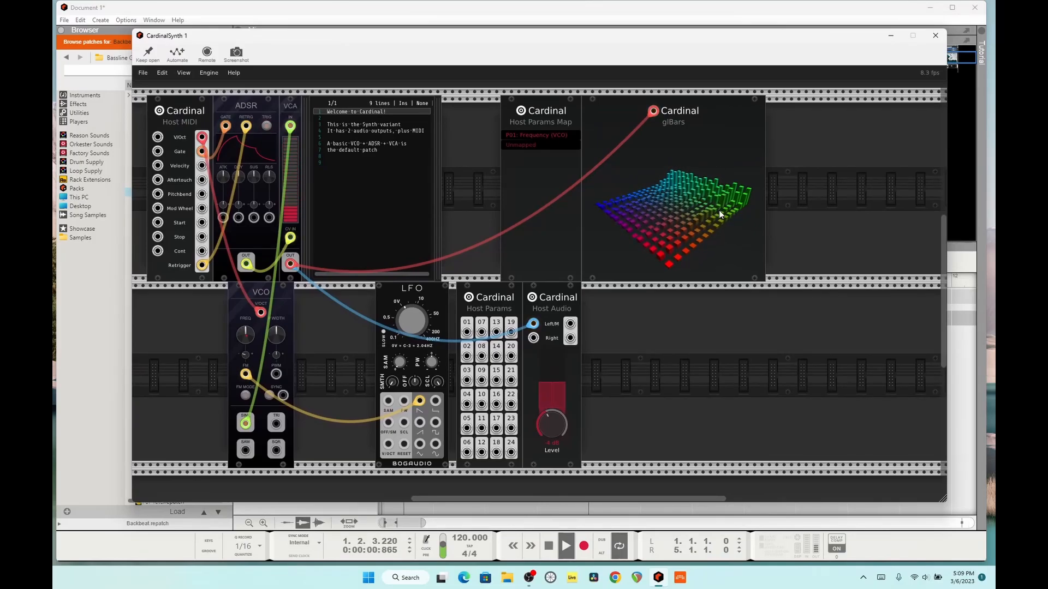
key("space")
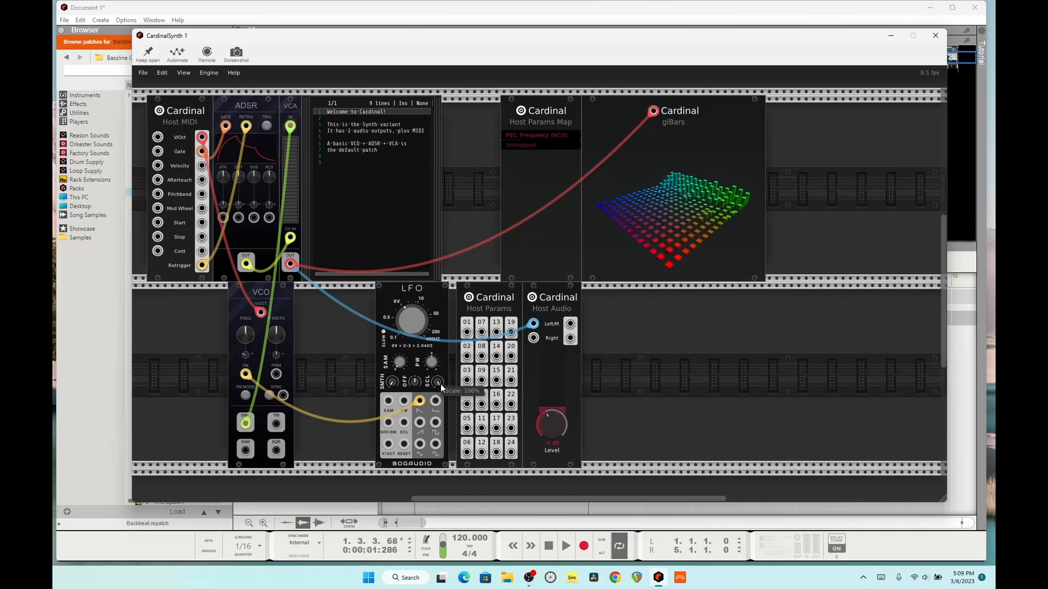
Step: Filter the module library by the Reverb tag instead of Low-frequency oscillator and look through the reverb modules
right_click(861, 264)
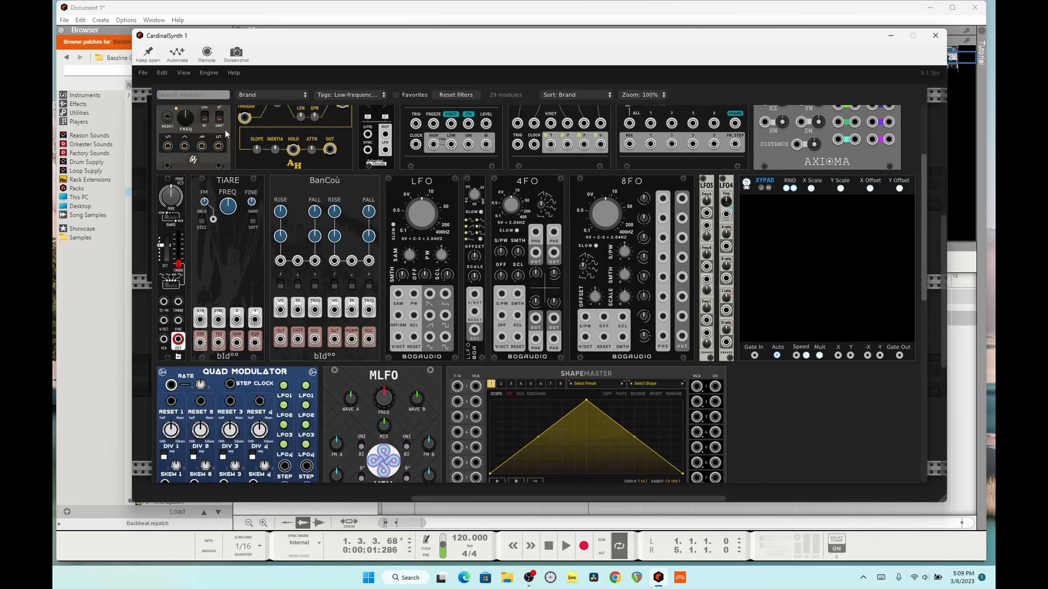
scroll(225, 134, "up", 3)
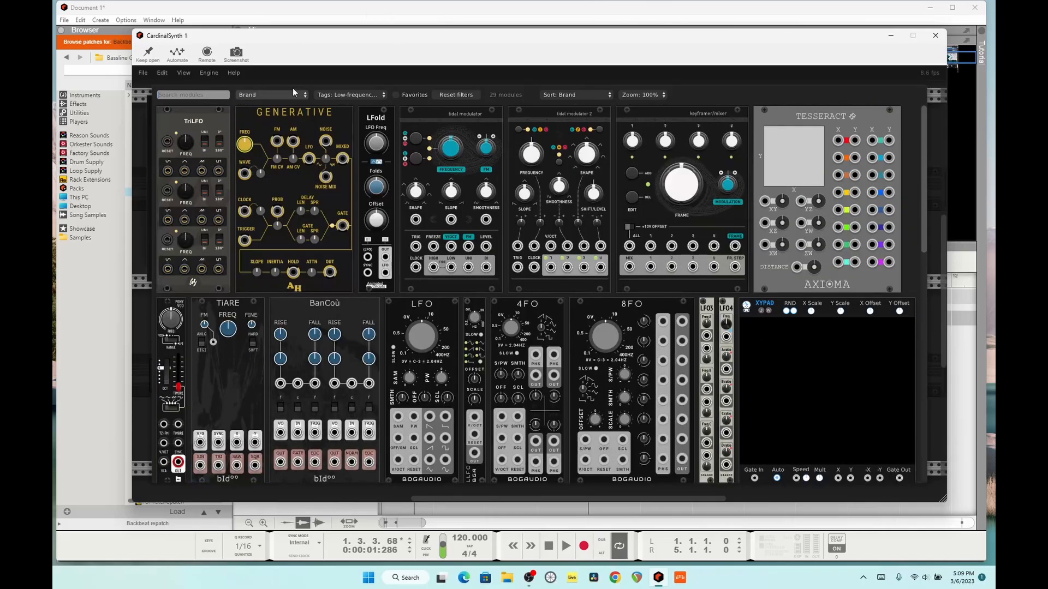
left_click(352, 94)
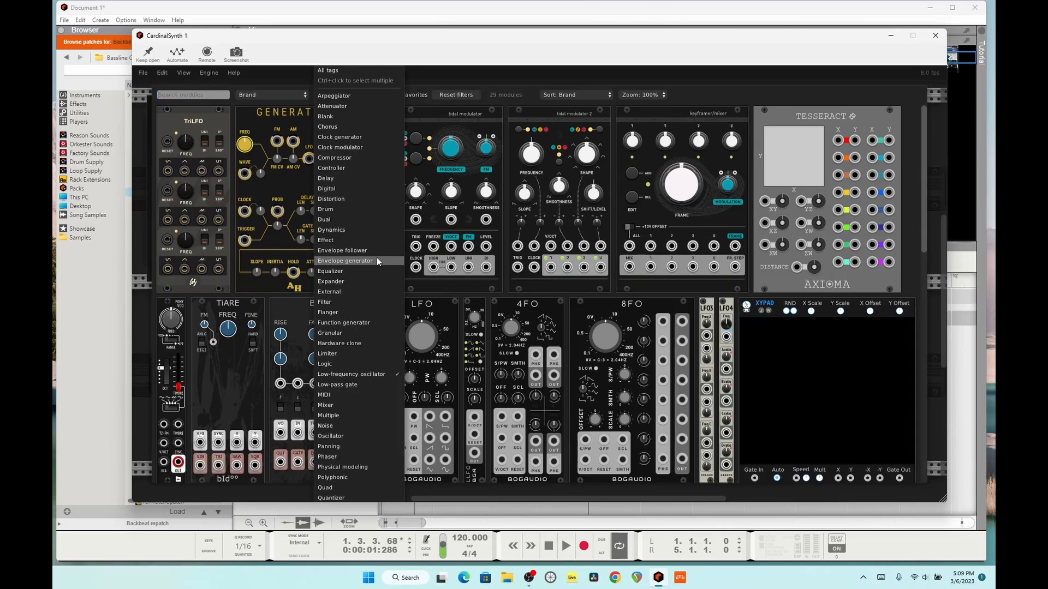
scroll(378, 257, "down", 5)
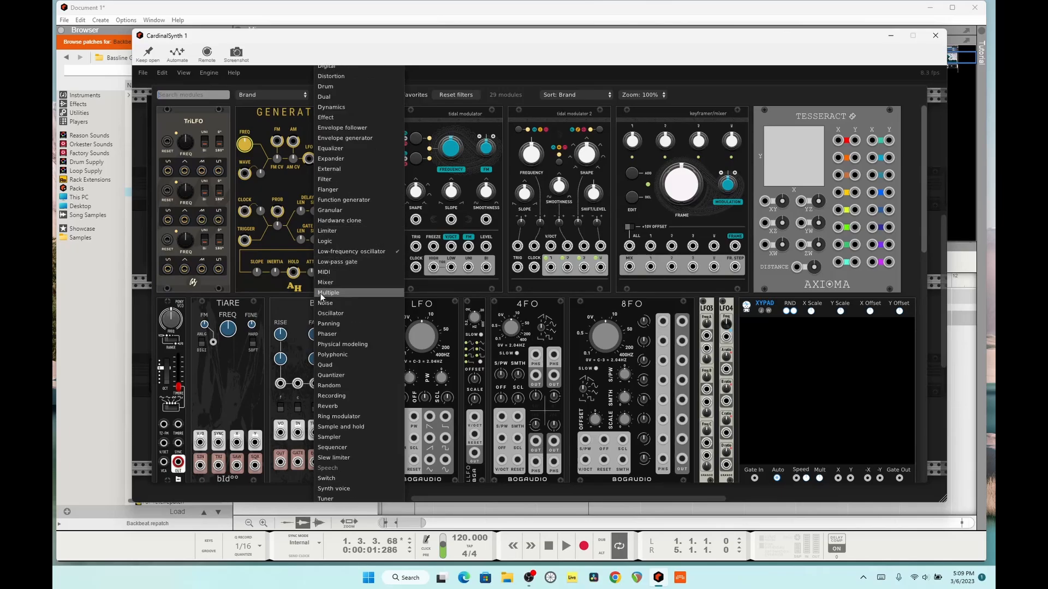
scroll(332, 263, "down", 2)
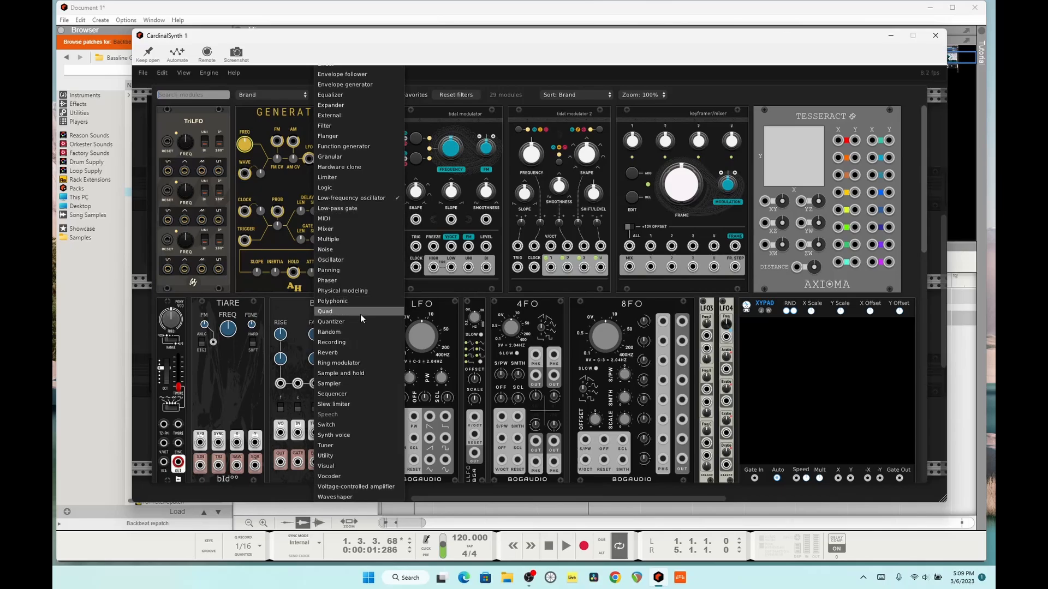
left_click(346, 353)
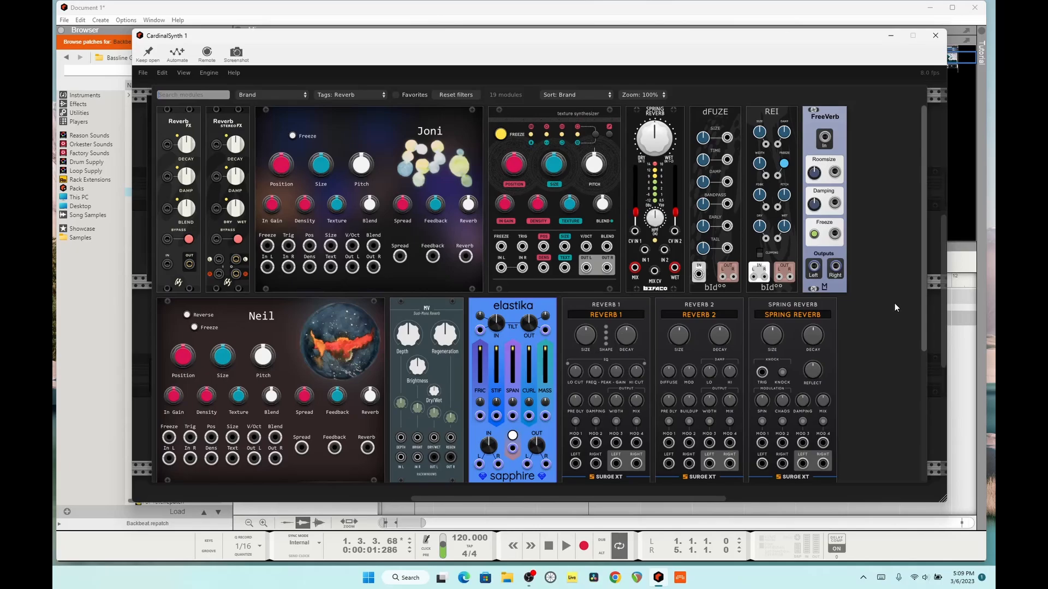
scroll(843, 351, "down", 3)
scroll(833, 317, "up", 1)
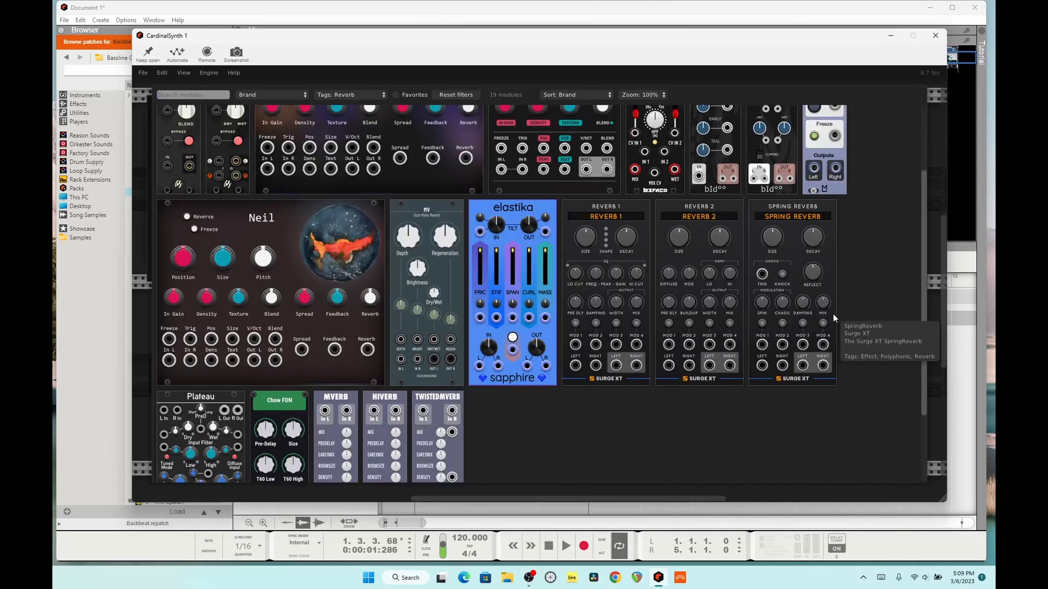
scroll(834, 314, "down", 1)
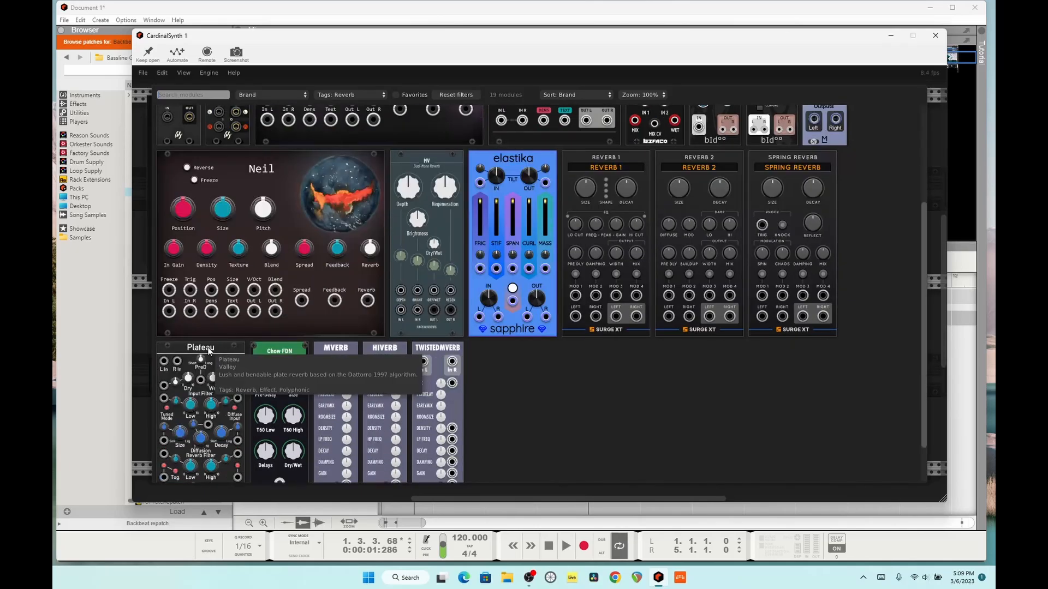
scroll(486, 205, "up", 3)
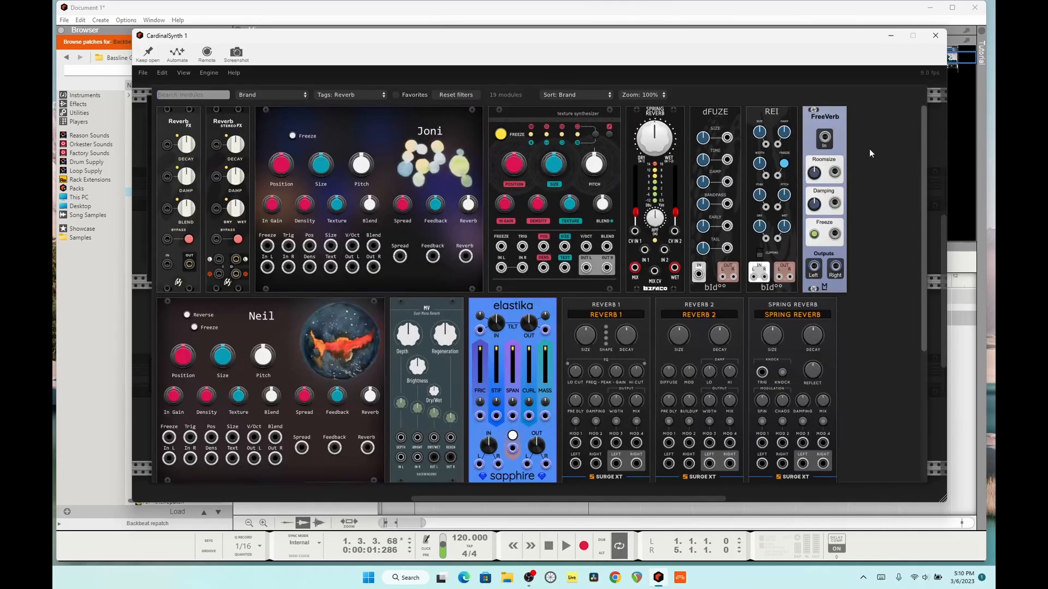
Step: Filter the module library by the Utility tag and look through the utility modules
left_click(326, 96)
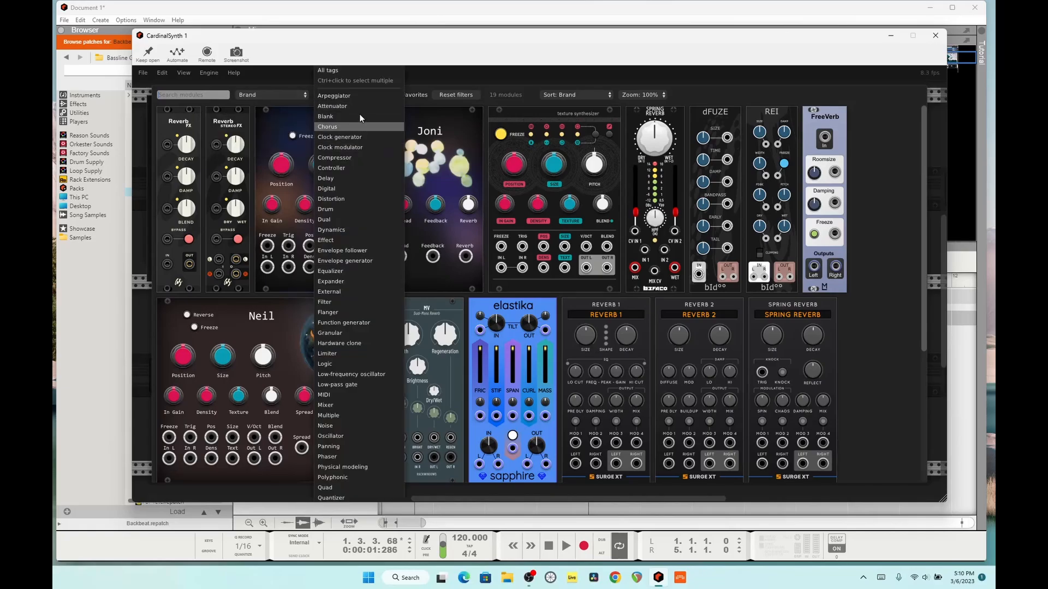
scroll(342, 217, "down", 6)
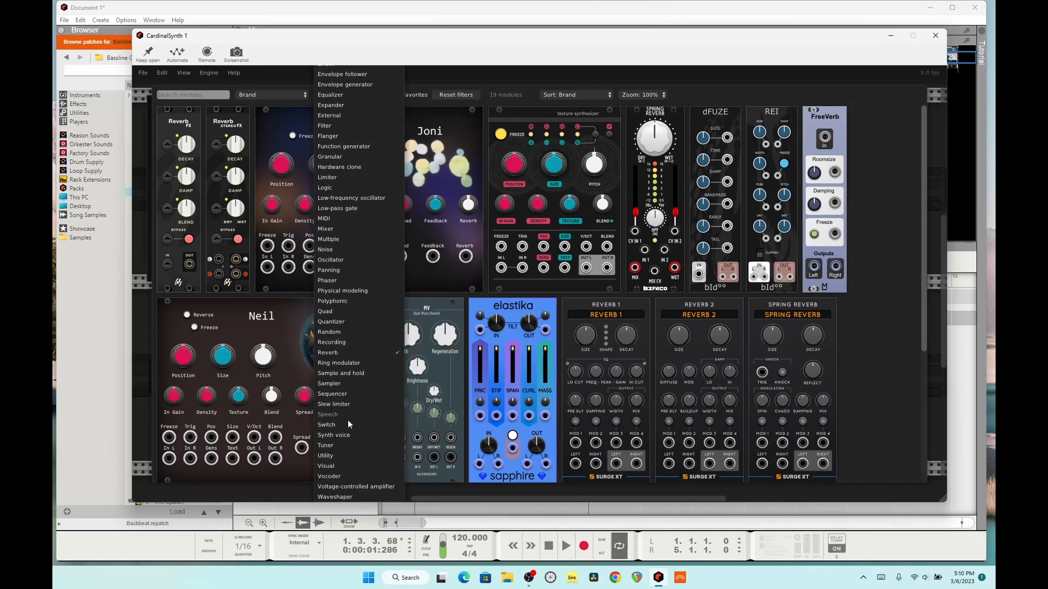
left_click(346, 456)
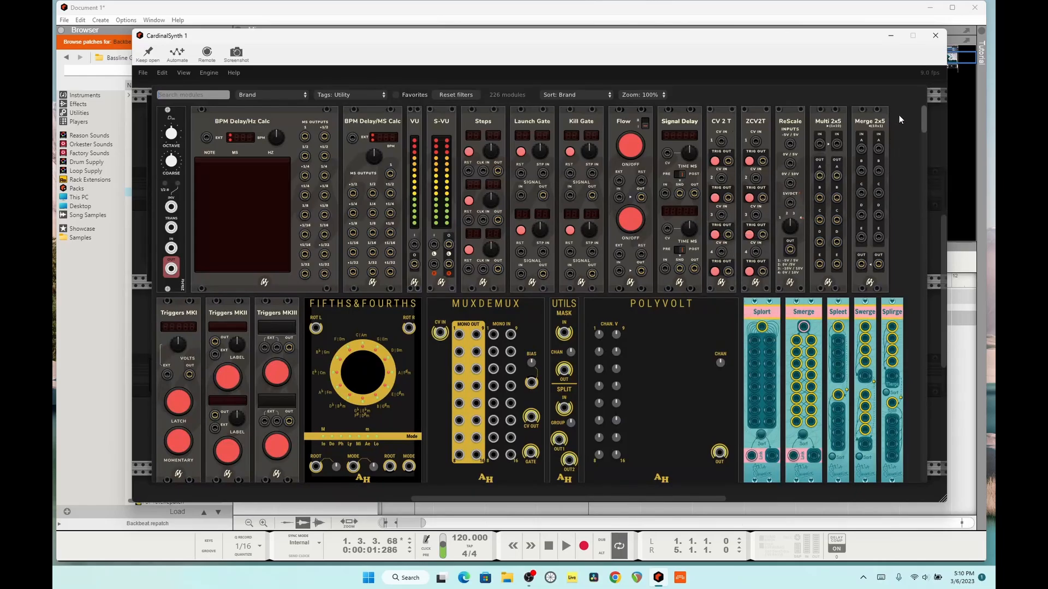
left_click_drag(923, 116, 927, 219)
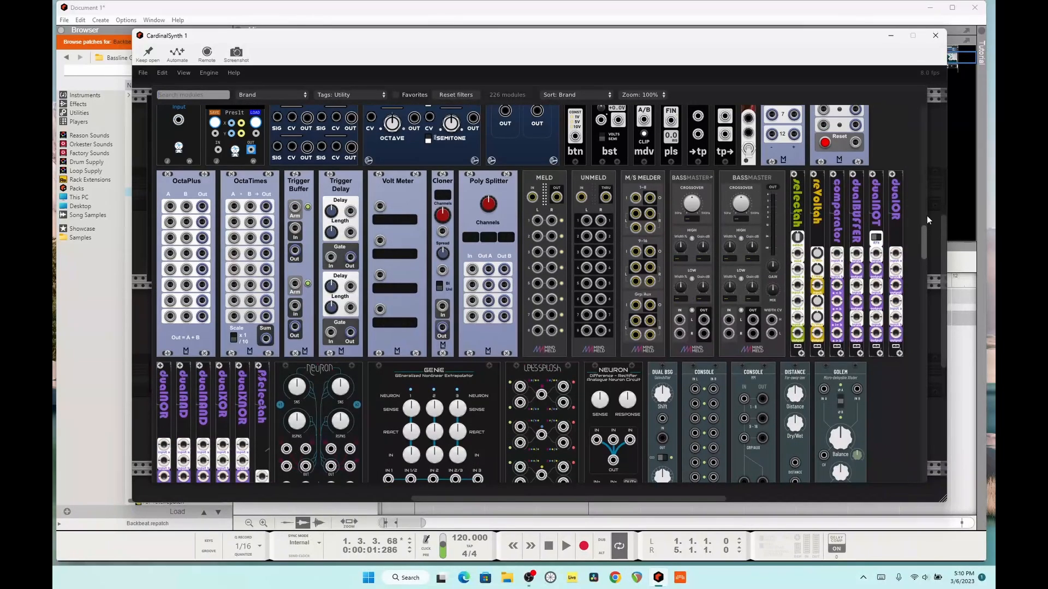
left_click_drag(927, 215, 925, 401)
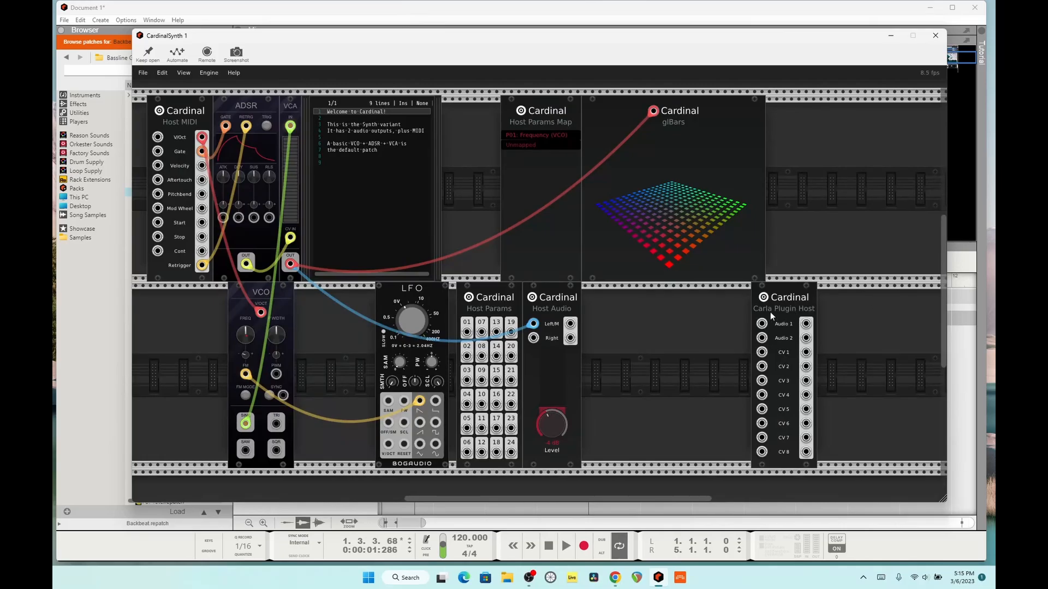
Step: Move the Carla Plugin Host module closer to Host Audio and open its Carla window
left_click_drag(777, 309, 711, 307)
double_click(719, 306)
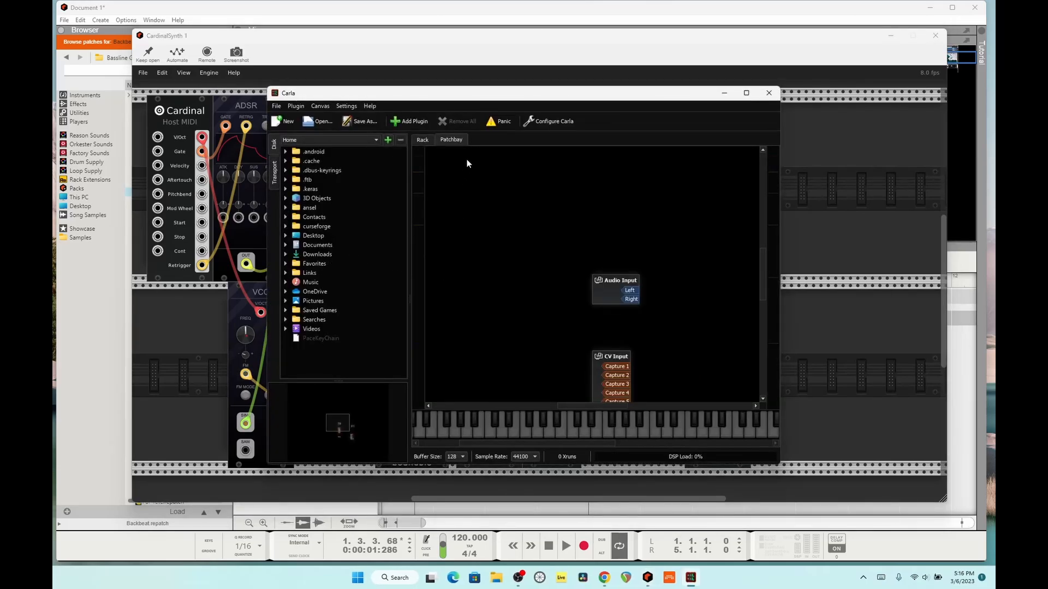
Step: Rearrange the Audio Input and CV Input nodes side by side in Carla's patchbay, leaving space between them
left_click_drag(604, 356, 570, 328)
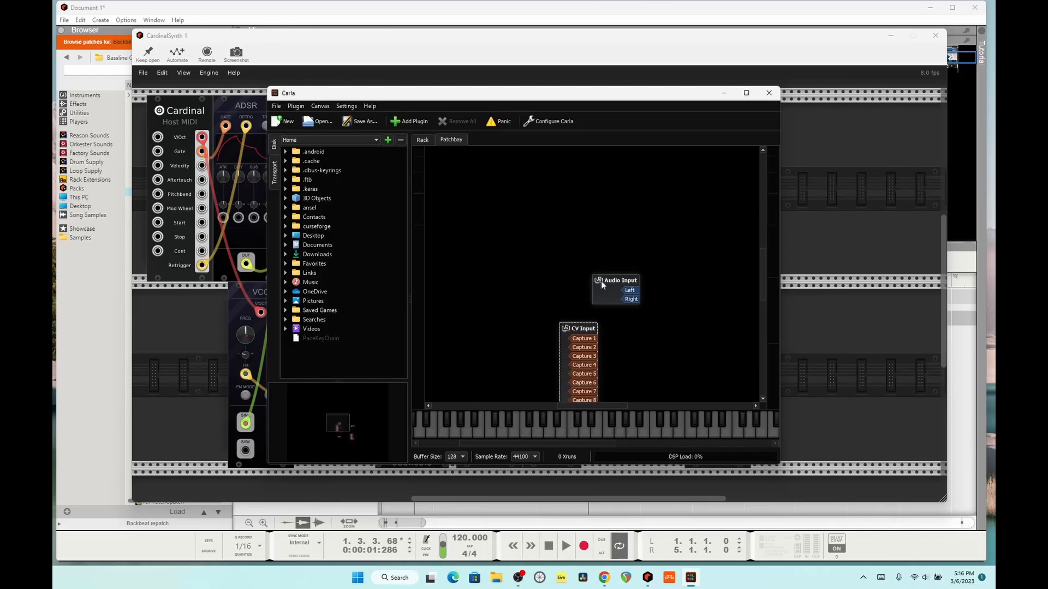
left_click_drag(614, 279, 526, 237)
left_click_drag(584, 329, 645, 266)
Step: Look through Carla's list of plugins available to add, and close it without adding one
right_click(575, 347)
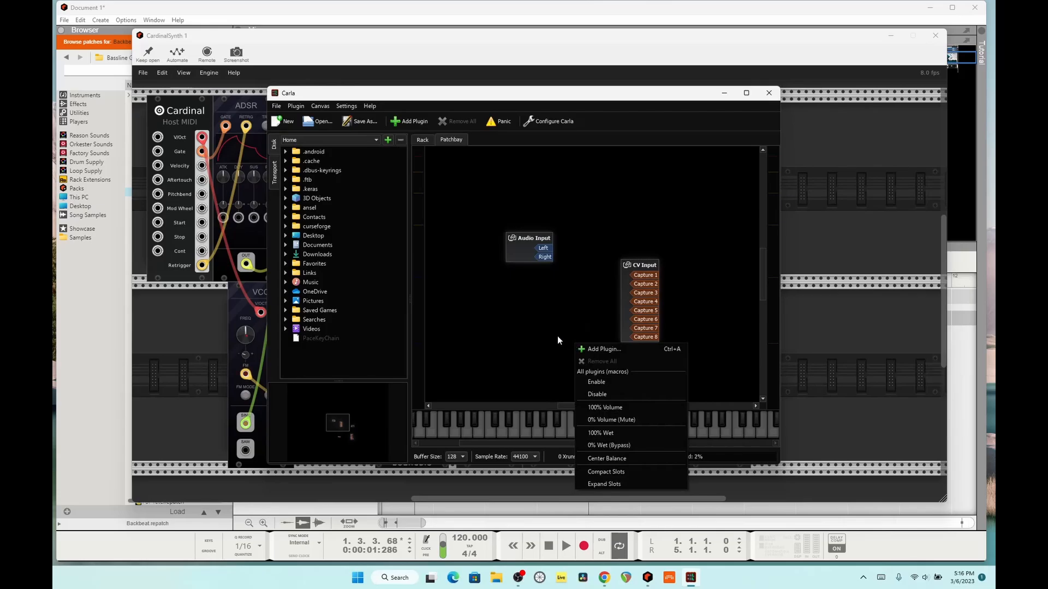
left_click(598, 349)
scroll(463, 264, "down", 5)
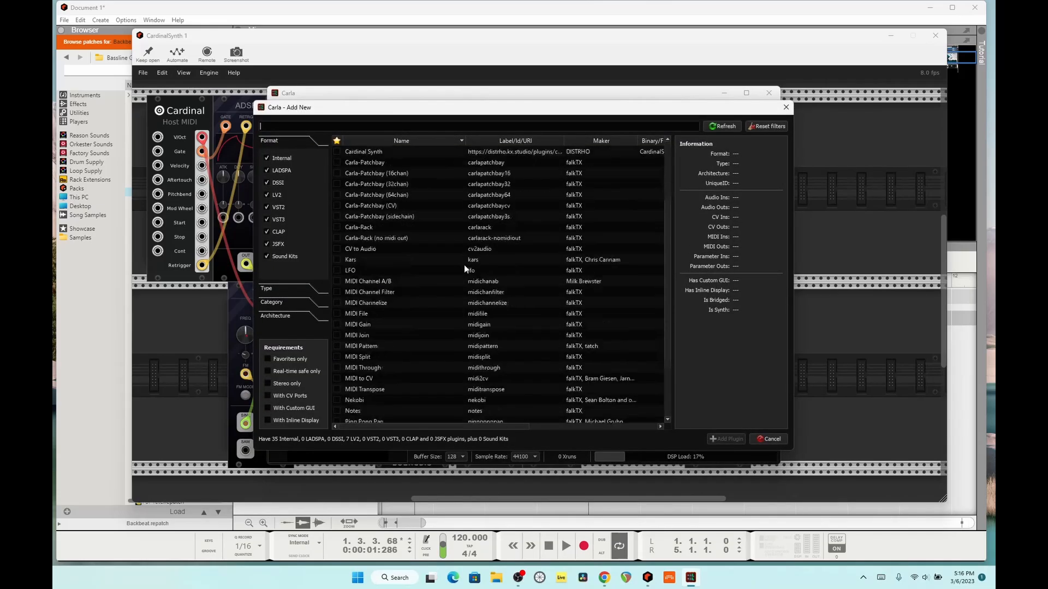
scroll(464, 278, "up", 5)
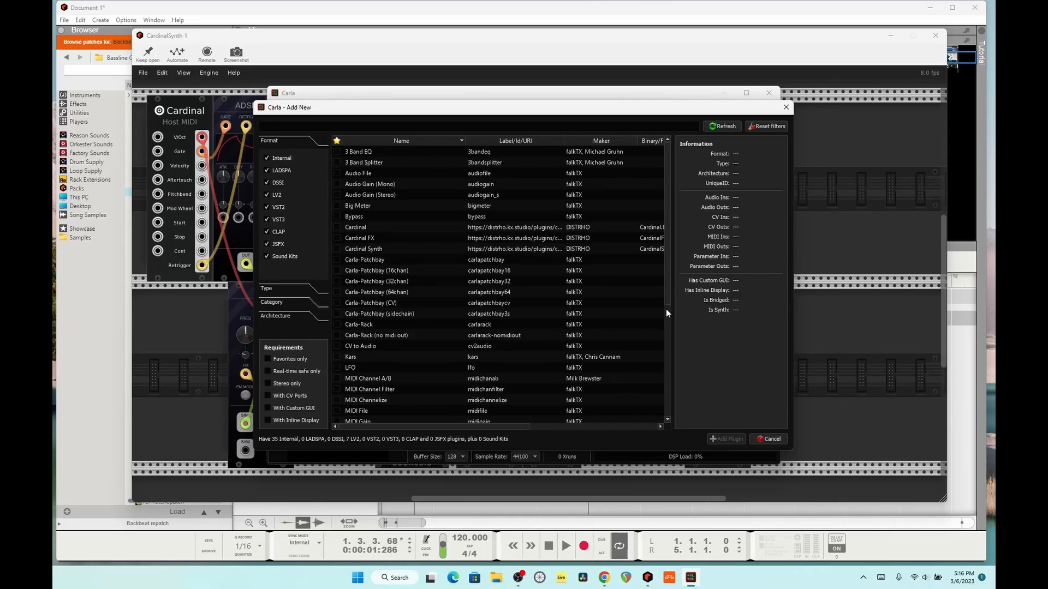
left_click(763, 437)
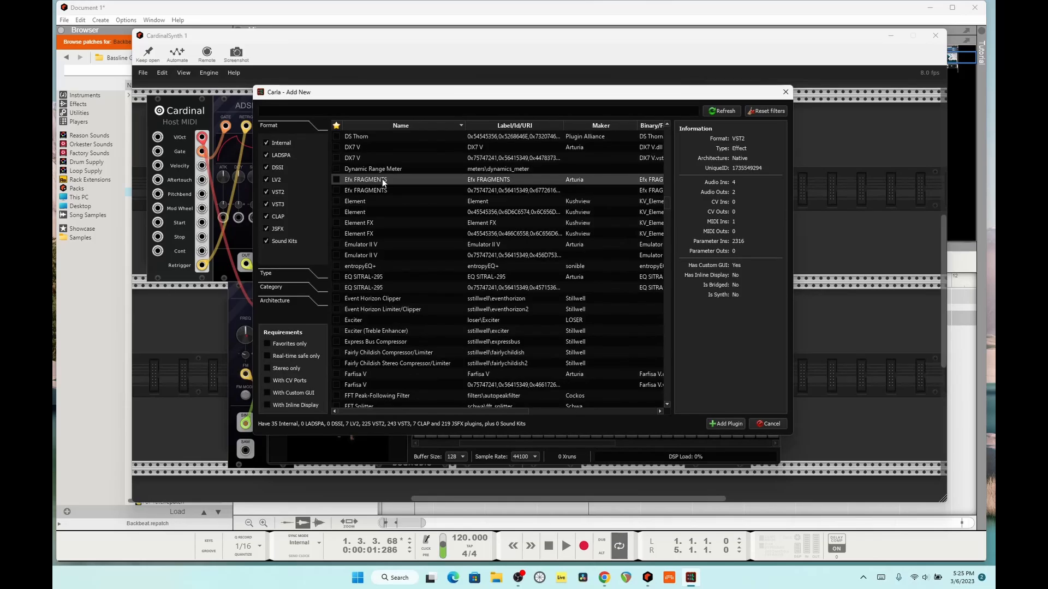
Step: Add the VST2 effect Efx FRAGMENTS to Carla's patchbay and position its node between Audio Input and CV Input
double_click(356, 180)
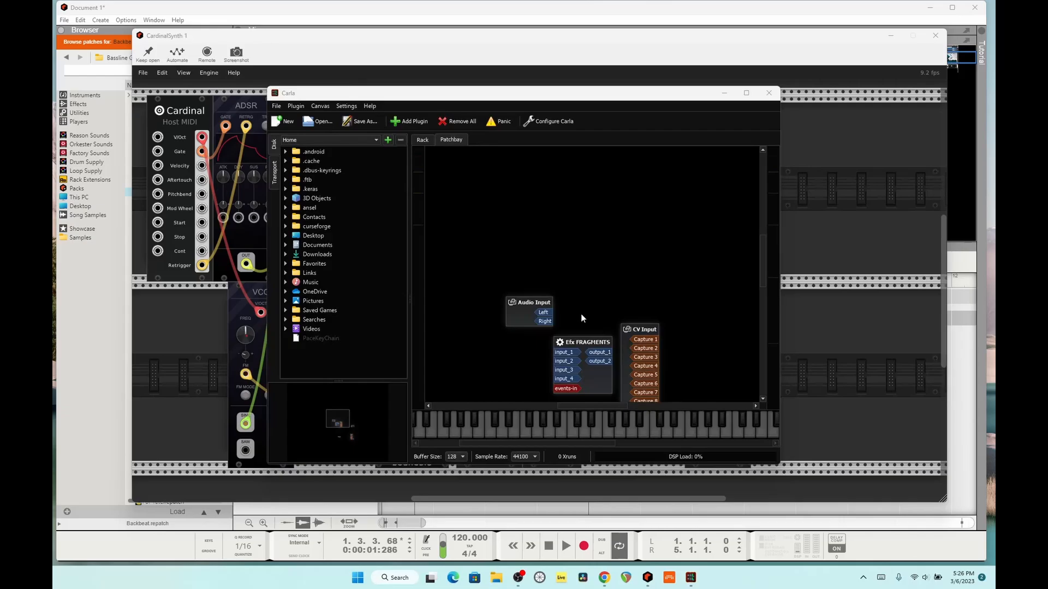
left_click_drag(765, 277, 765, 290)
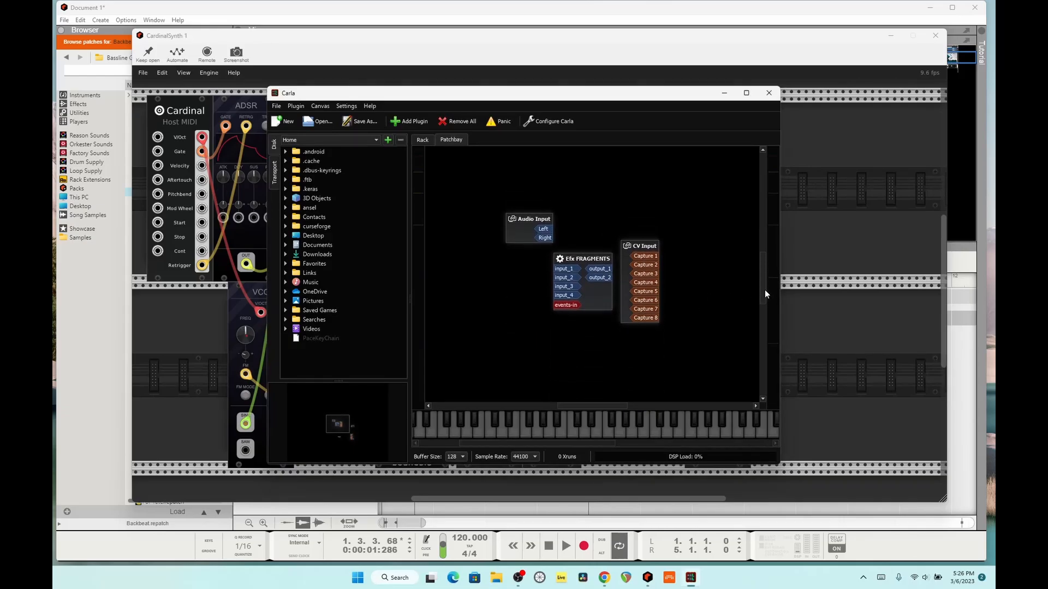
left_click_drag(578, 260, 573, 276)
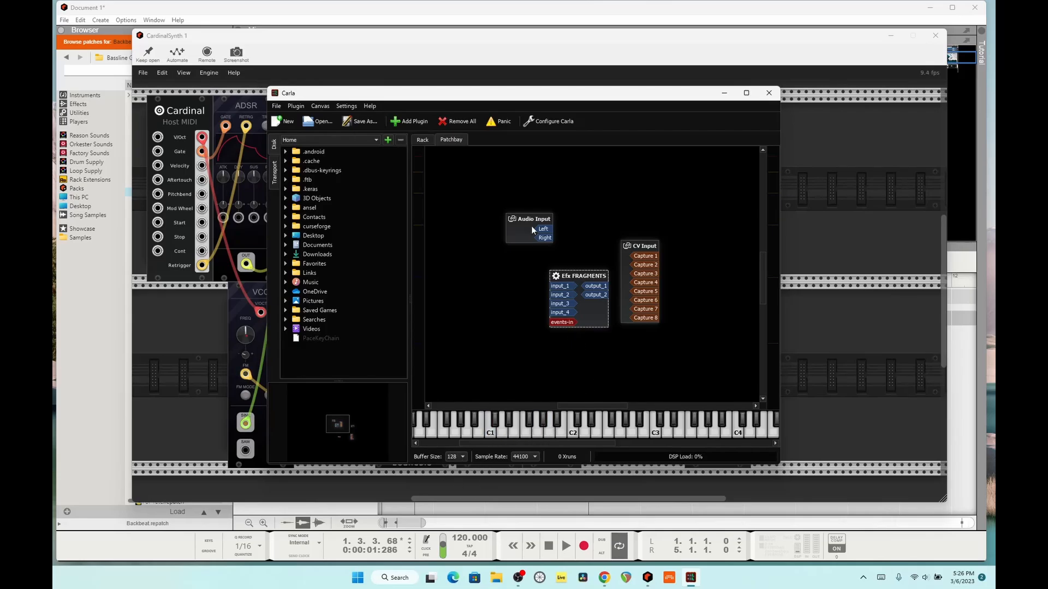
Step: Connect Audio Input's Left and Right ports to Efx FRAGMENTS' input_1 and input_2, and move the CV Input node farther away
left_click_drag(529, 218, 558, 286)
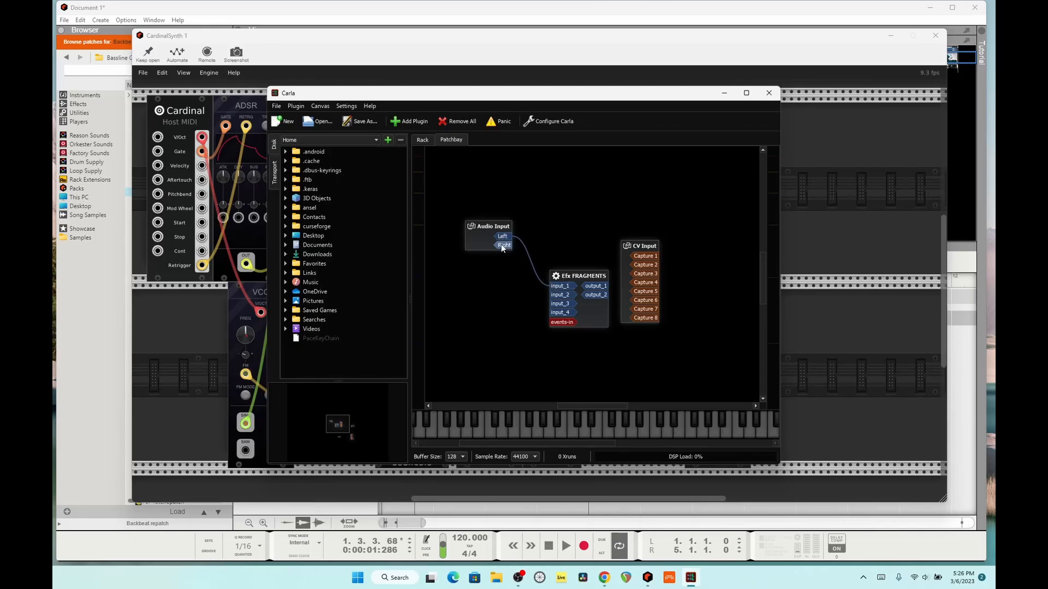
left_click_drag(502, 246, 559, 295)
left_click_drag(626, 246, 659, 224)
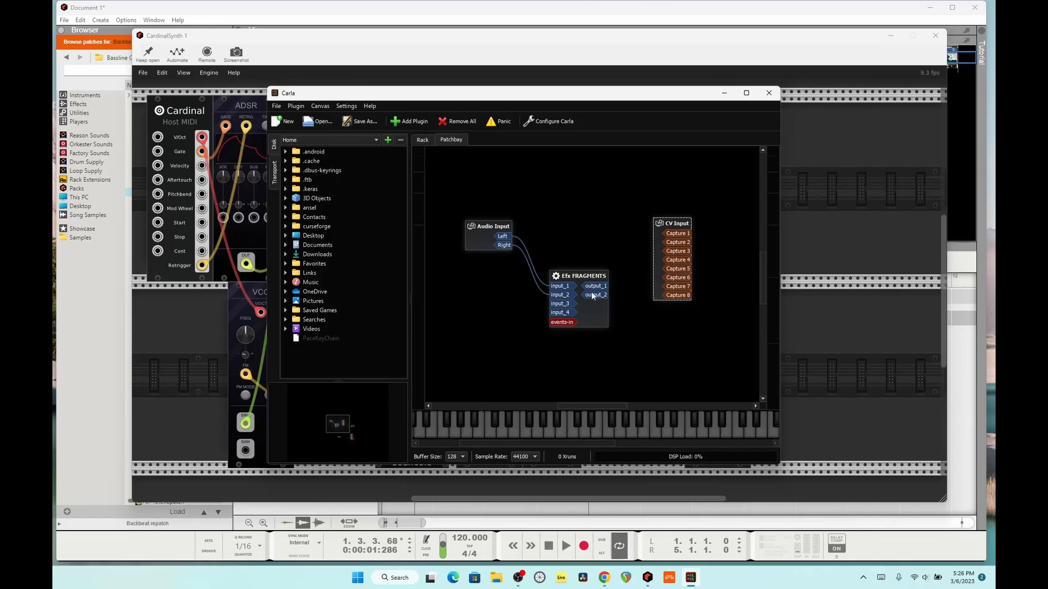
Step: Bring the Midi Input node up close beneath the CV Input node in Carla's patchbay
scroll(687, 325, "down", 3)
scroll(682, 312, "up", 2)
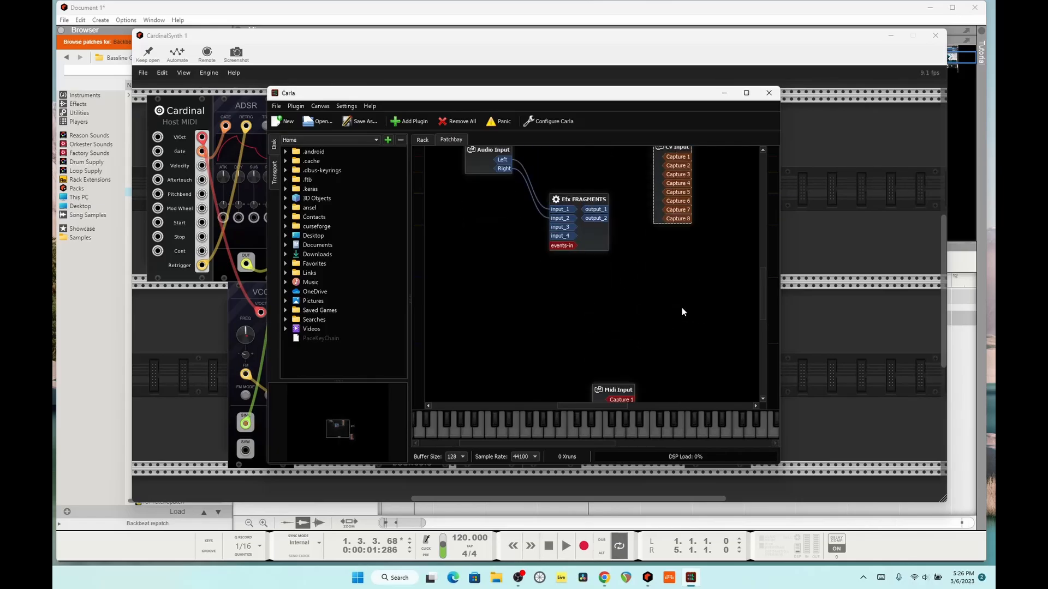
scroll(682, 309, "down", 2)
scroll(681, 307, "up", 5)
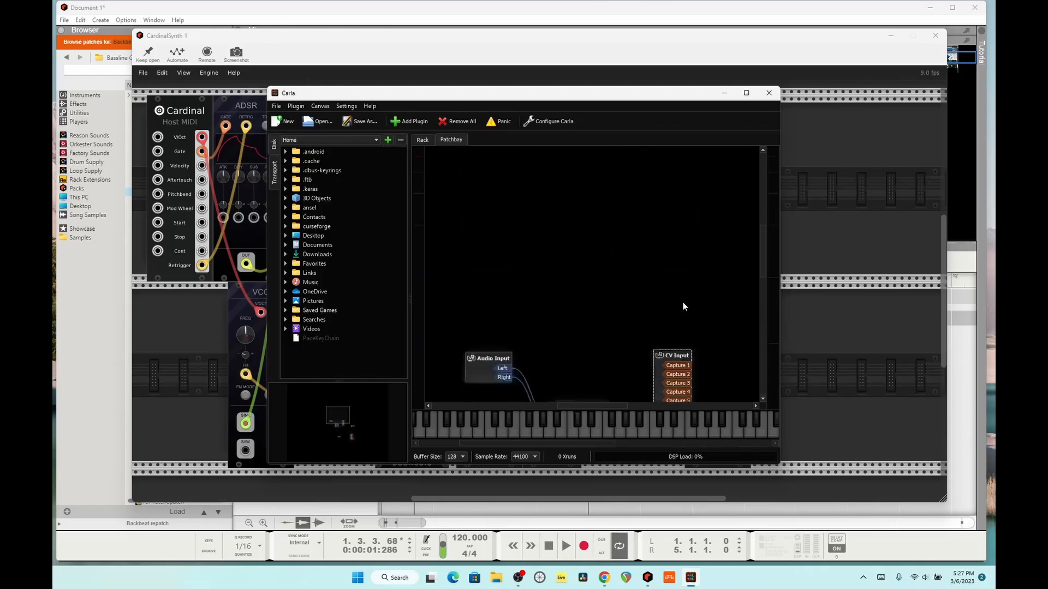
scroll(682, 304, "down", 4)
left_click_drag(620, 374, 658, 266)
scroll(623, 284, "up", 2)
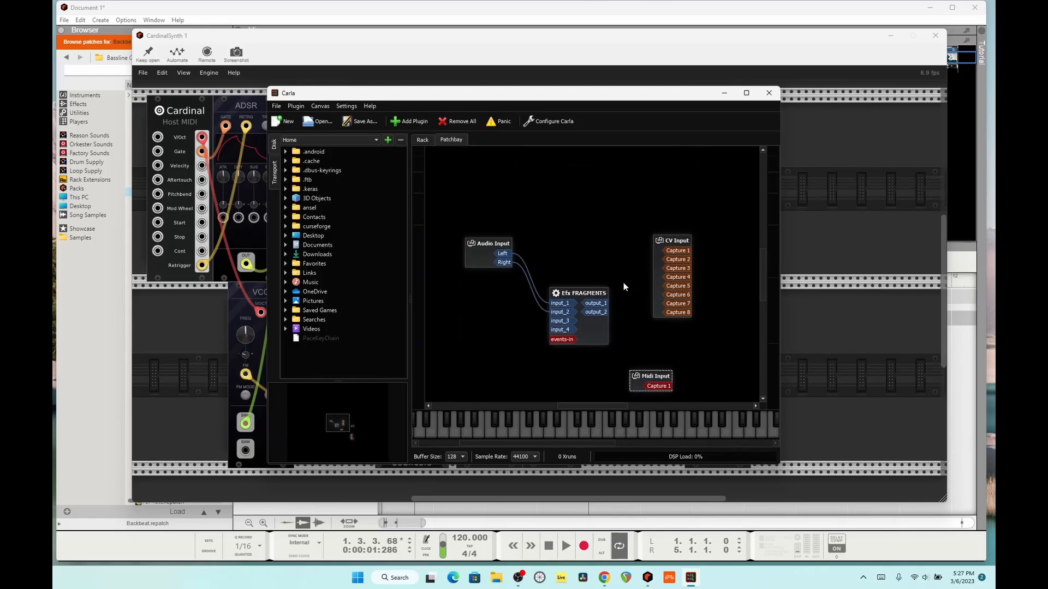
Step: Switch Carla to its rack view and open the Efx FRAGMENTS editor window, placing it over the rack
right_click(562, 230)
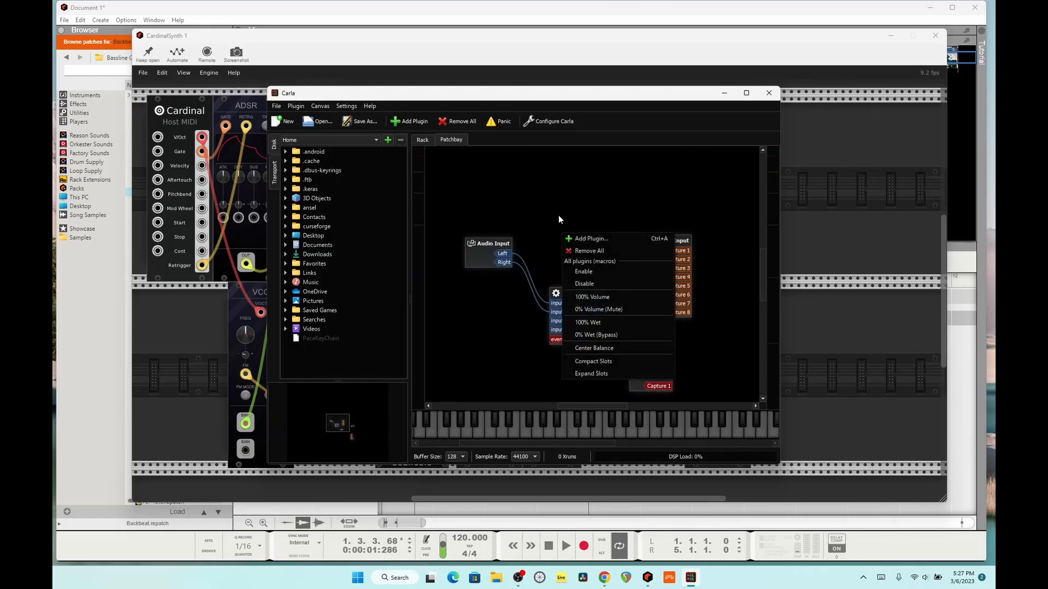
left_click(558, 213)
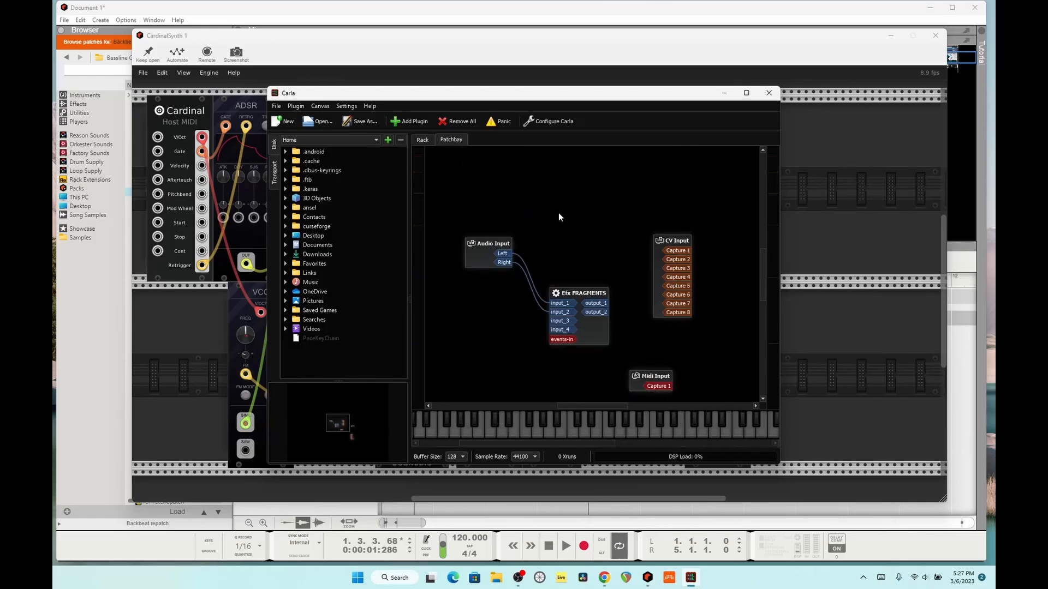
left_click(421, 142)
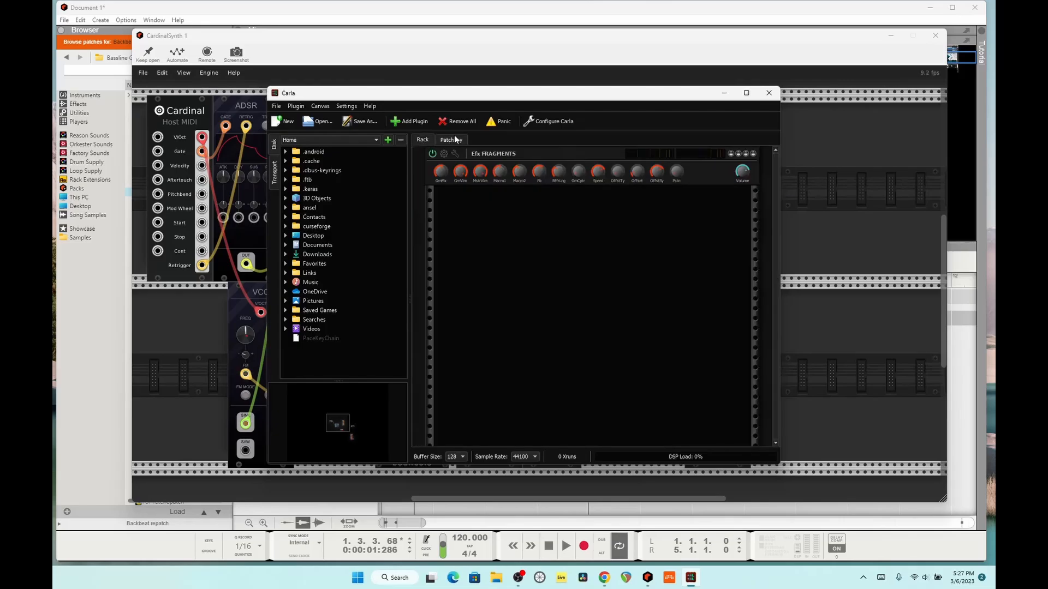
right_click(487, 241)
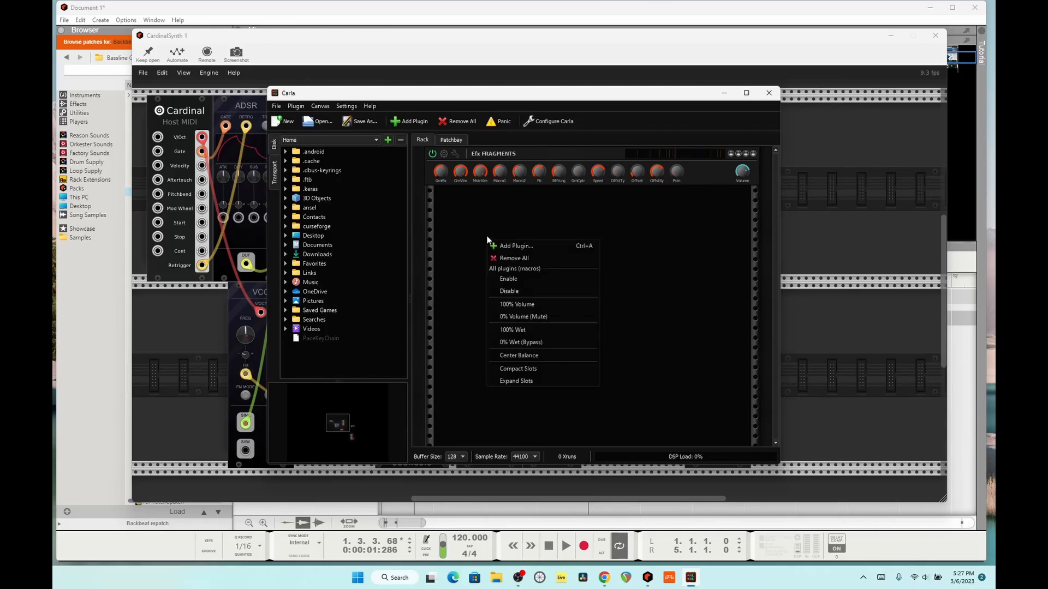
left_click(486, 225)
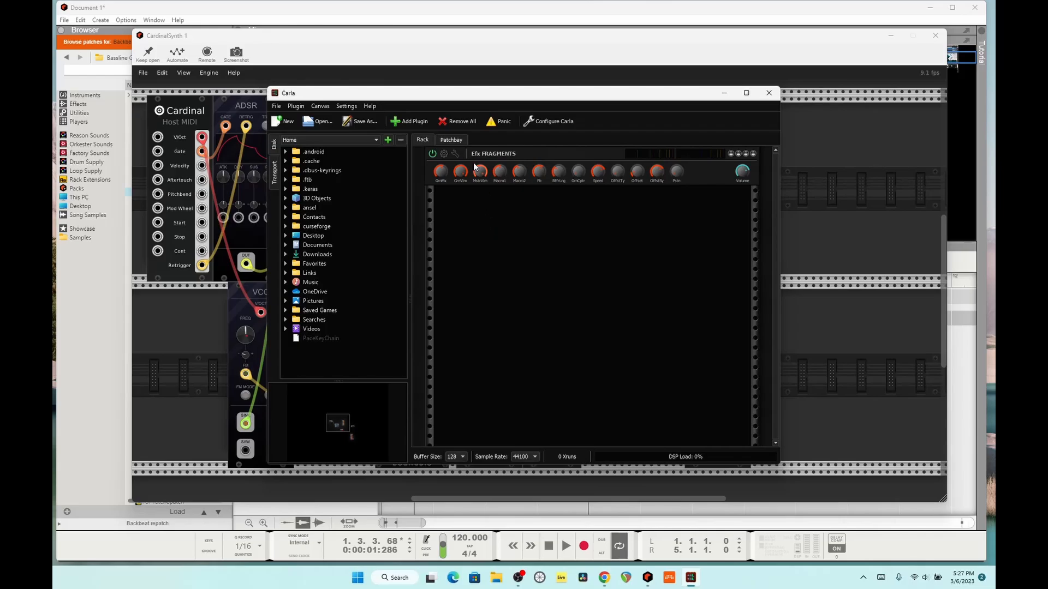
left_click(444, 153)
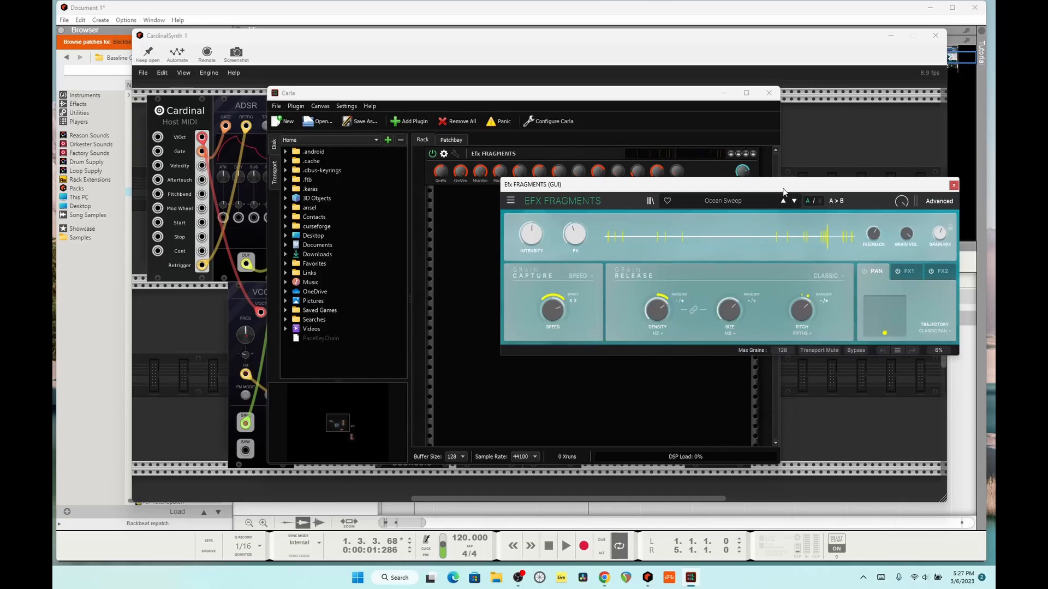
left_click_drag(606, 184, 540, 169)
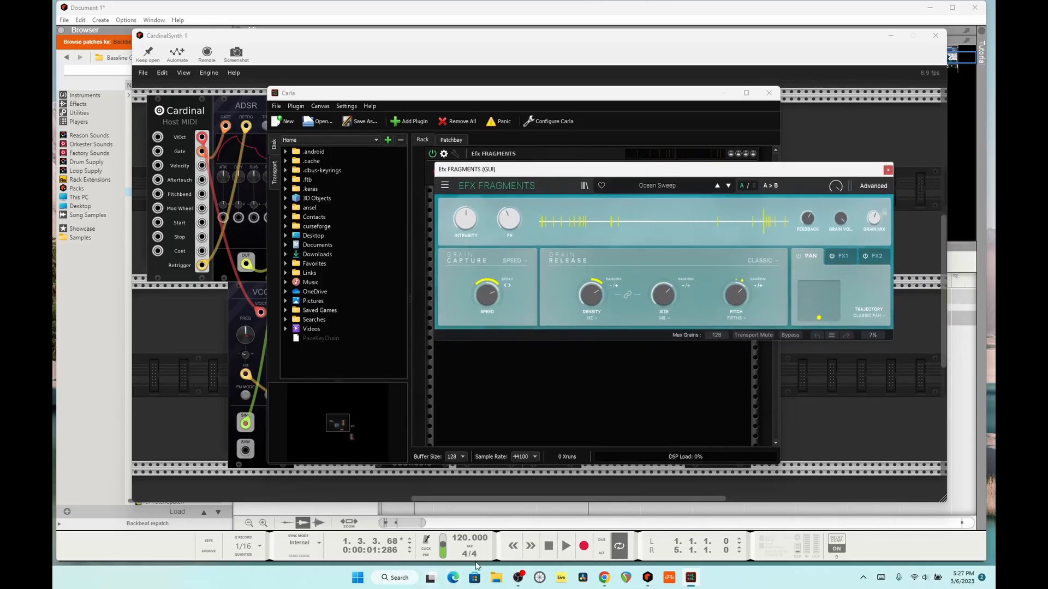
Step: Reroute the VCA output into Carla Plugin Host's Audio 1 input and its Audio 1 output into Host Audio's Left/M, testing with playback
left_click(562, 542)
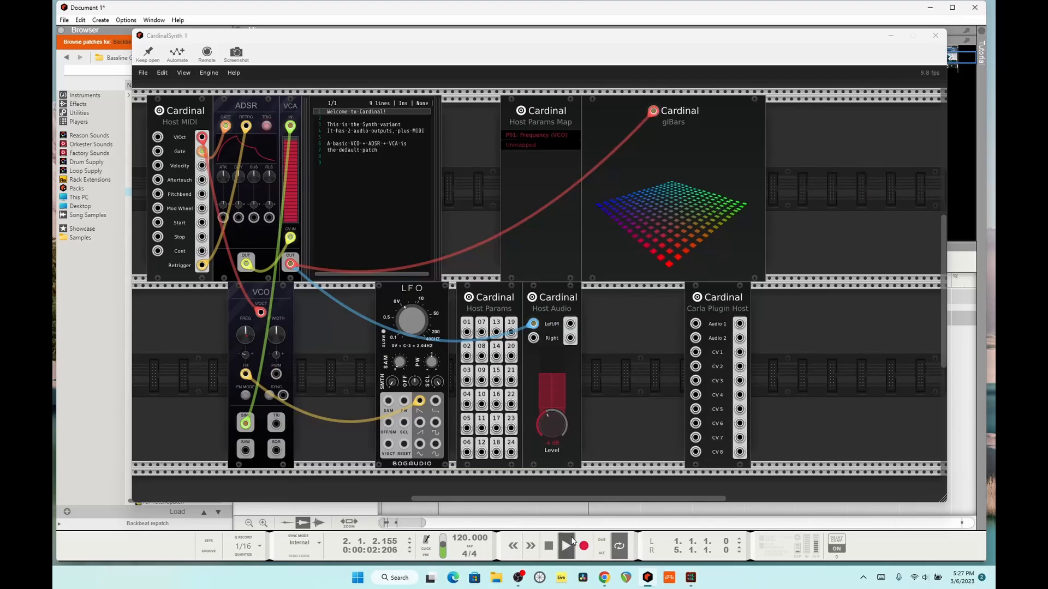
left_click(550, 545)
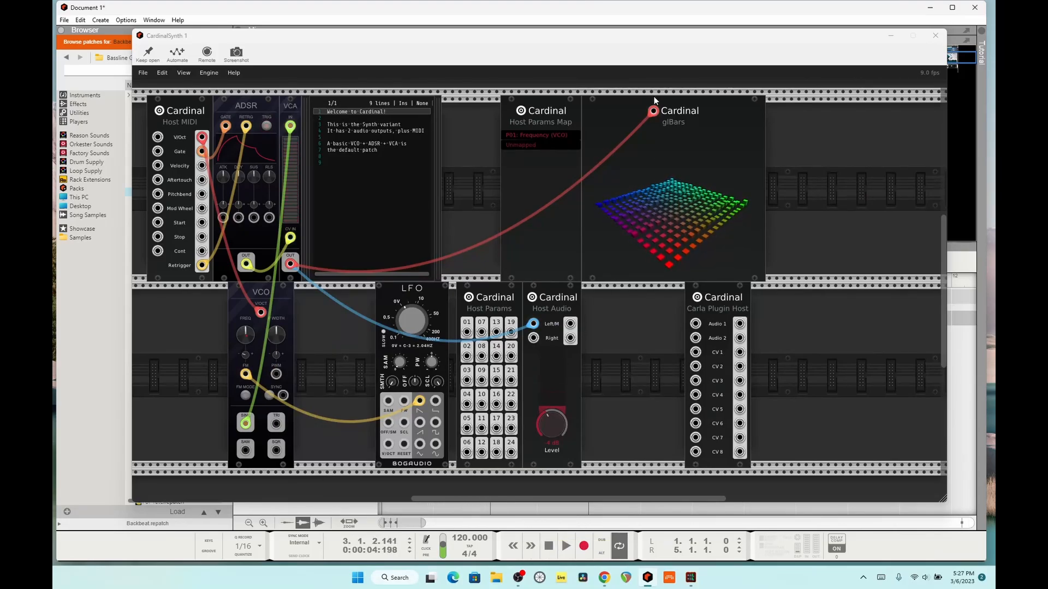
mouse_move(653, 107)
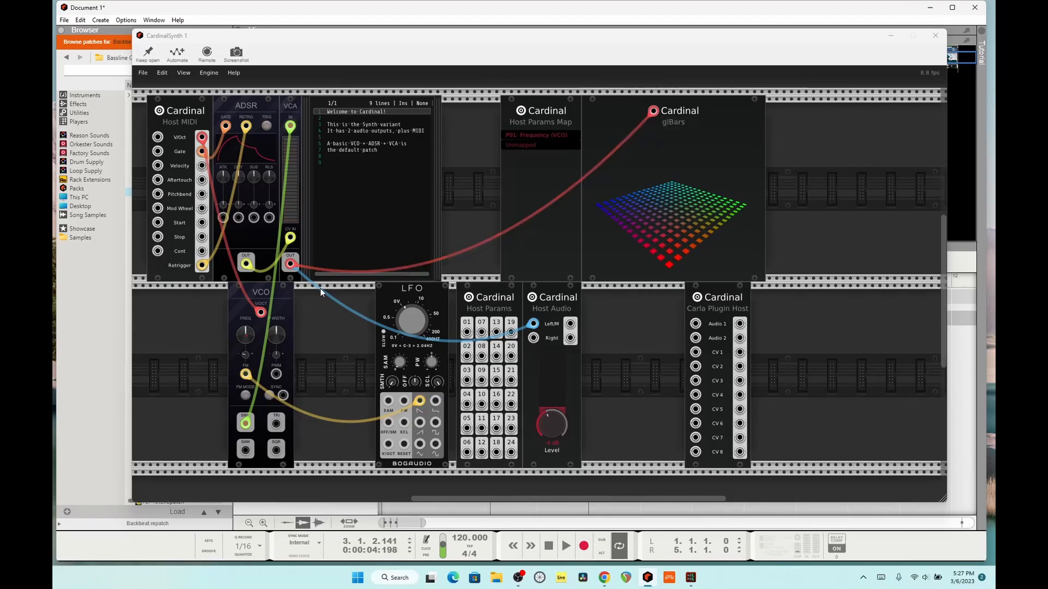
mouse_move(294, 266)
mouse_move(533, 324)
left_mouse_down()
mouse_move(620, 248)
mouse_move(670, 251)
mouse_move(695, 324)
mouse_move(734, 346)
mouse_move(543, 343)
mouse_move(534, 325)
left_mouse_up()
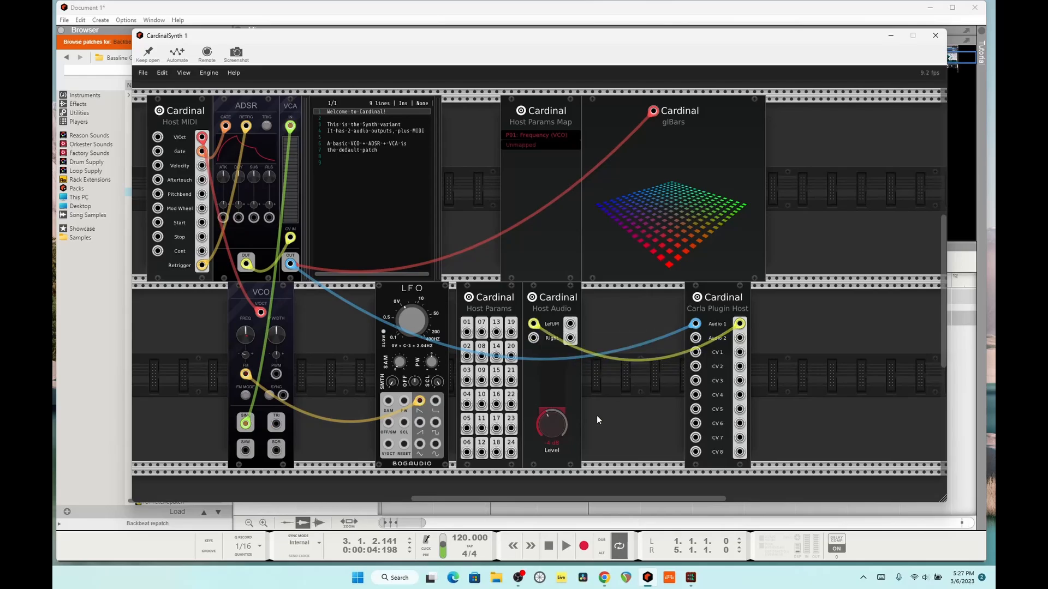
left_click(565, 546)
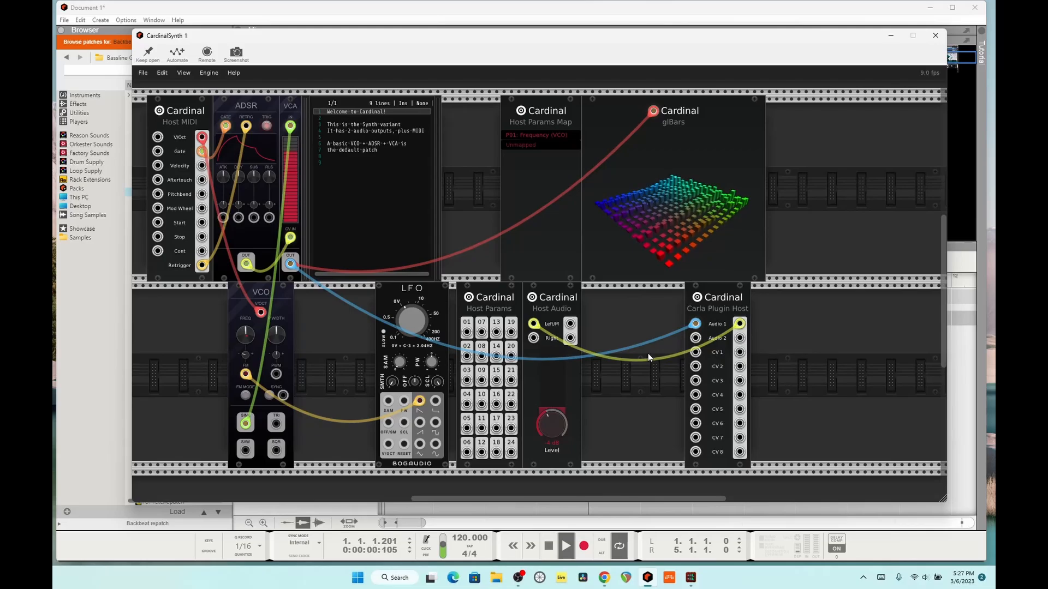
Step: Reopen Carla's patchbay with the Efx FRAGMENTS editor closed, and move the CV Input node farther away
double_click(704, 302)
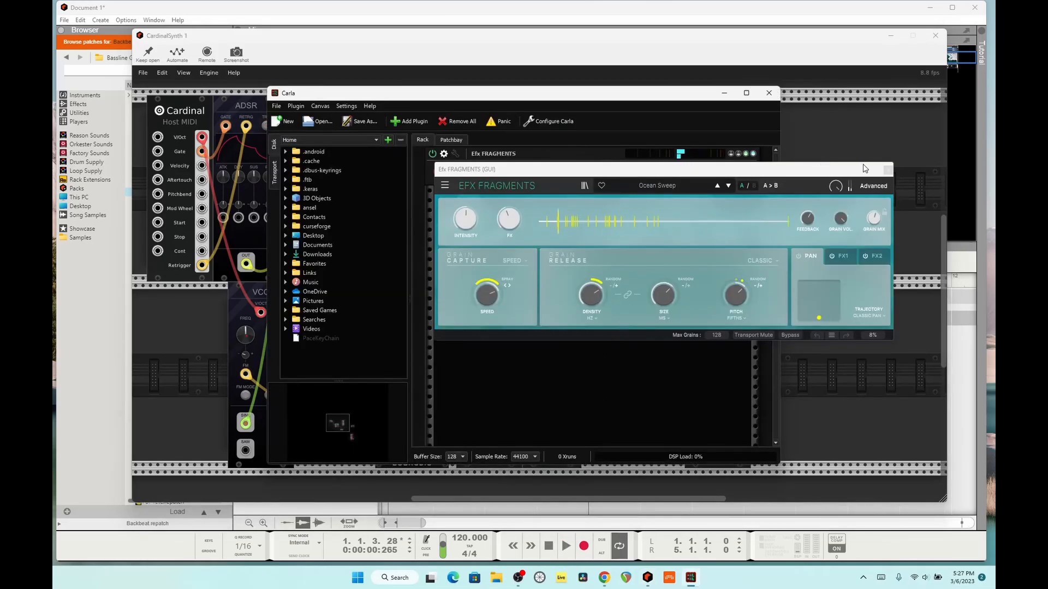
left_click(887, 170)
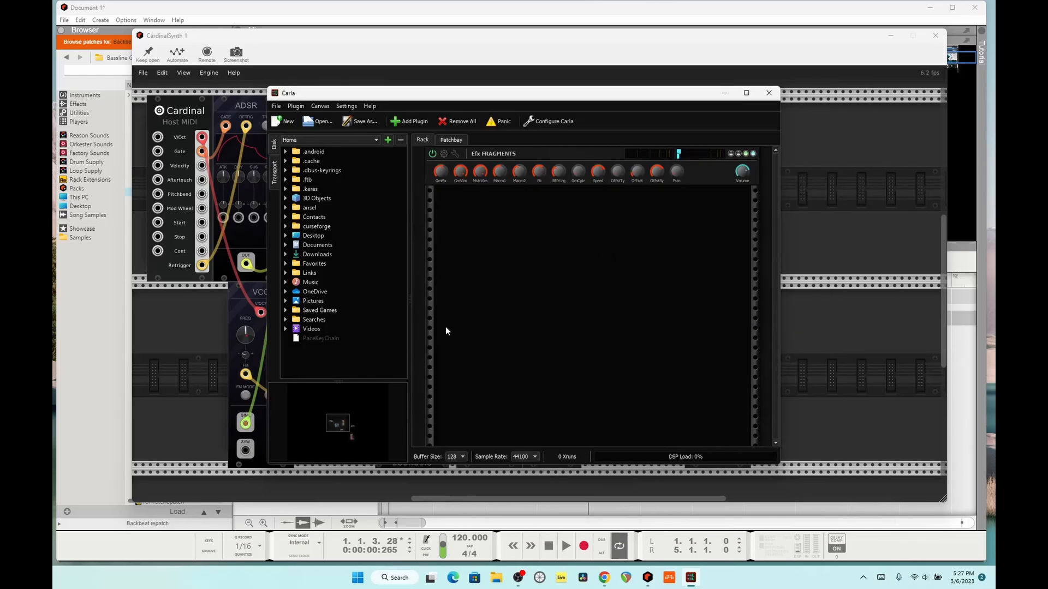
left_click(453, 141)
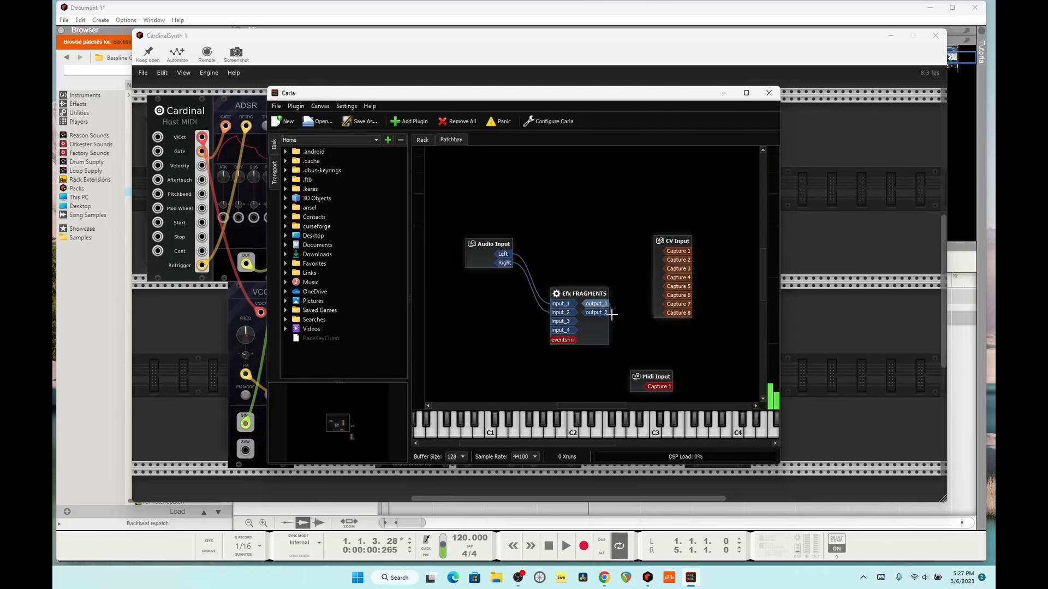
left_click_drag(681, 241, 714, 206)
right_click(627, 212)
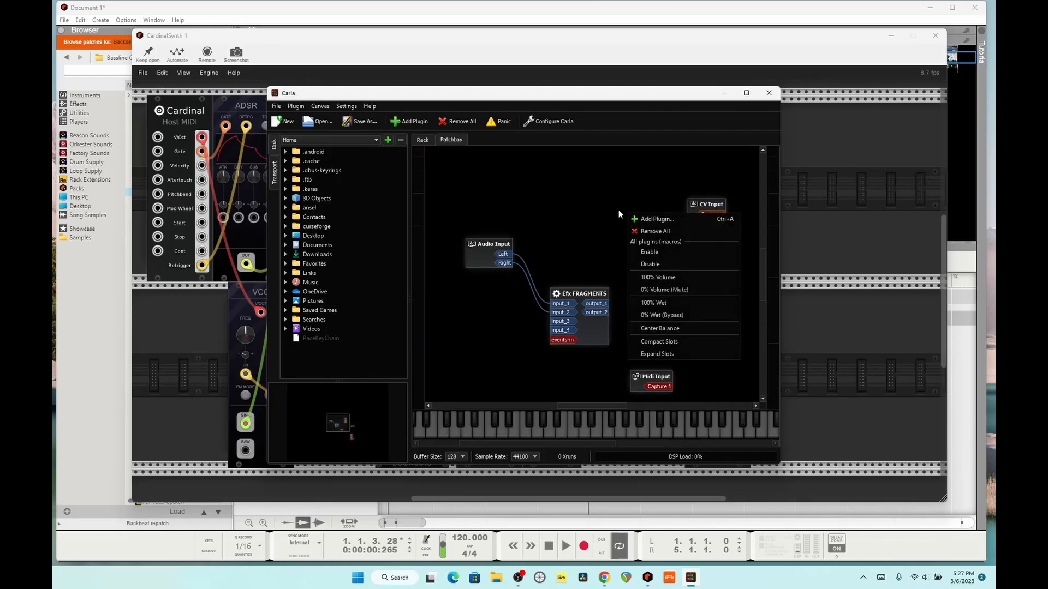
left_click(607, 221)
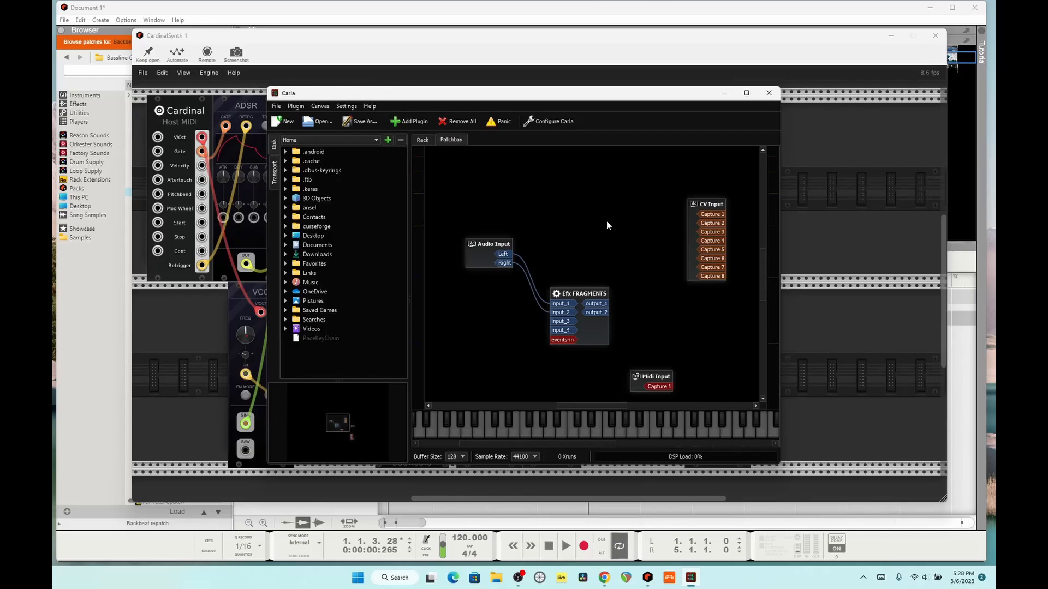
Step: Bring the CV Output node below CV Input and try to connect Efx FRAGMENTS' output_1 to its Playback 1 port
scroll(701, 381, "down", 4)
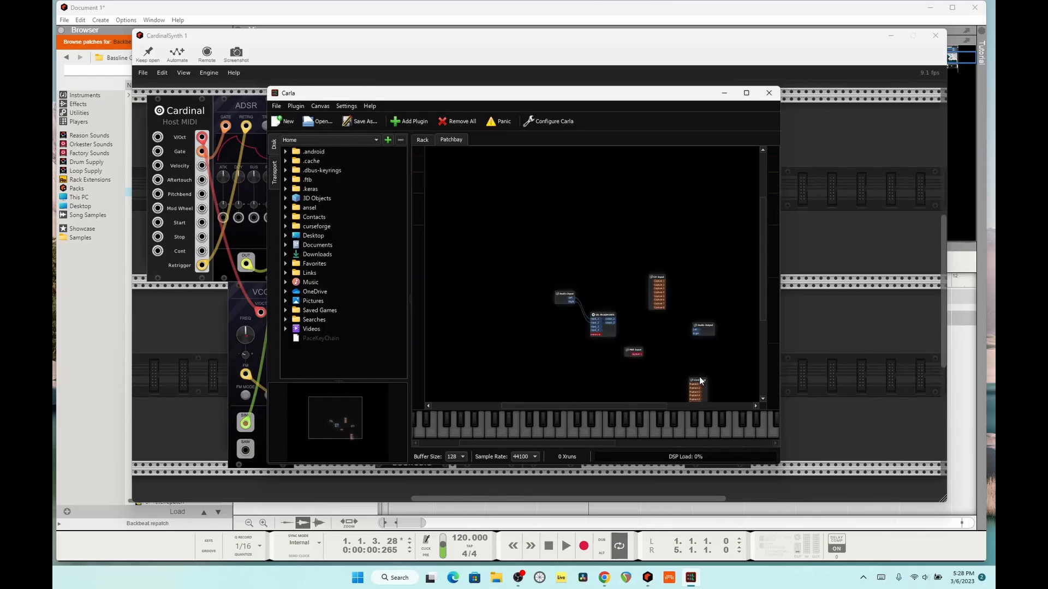
left_click_drag(692, 382, 660, 335)
scroll(660, 345, "up", 5)
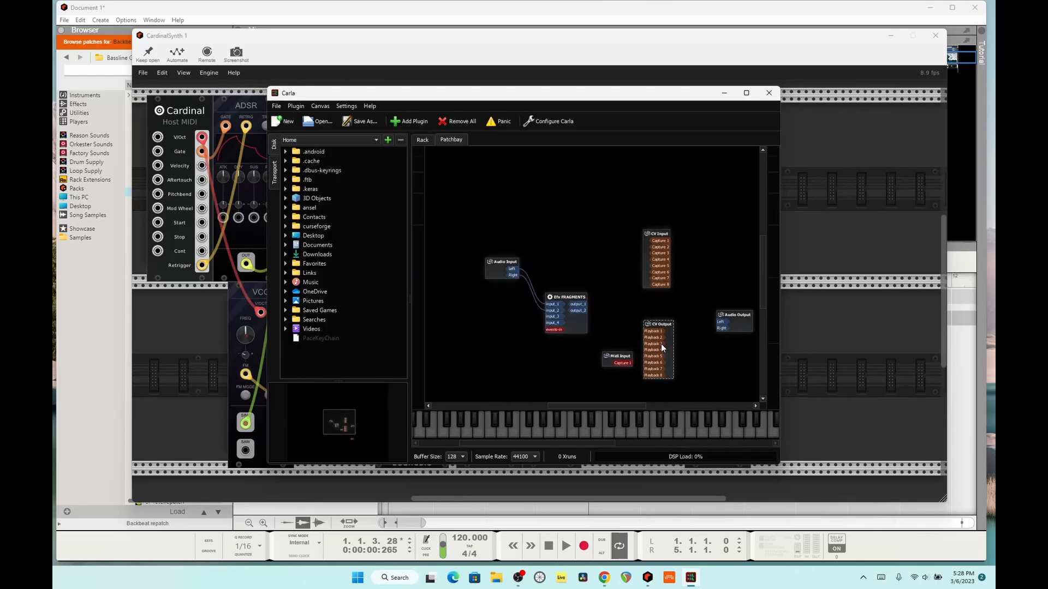
left_click_drag(662, 309, 661, 287)
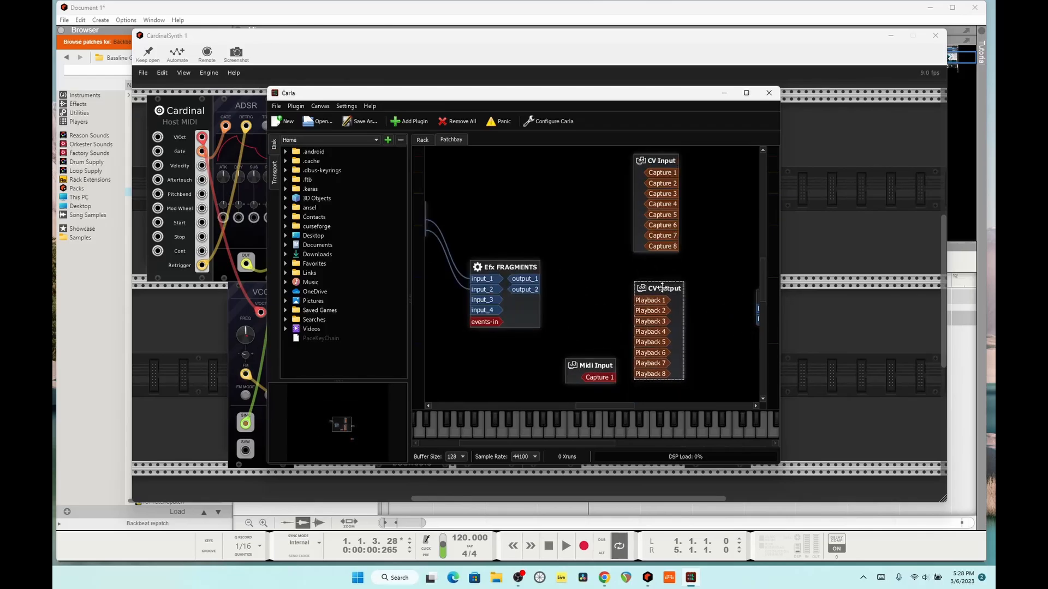
mouse_move(525, 279)
left_mouse_down()
mouse_move(639, 301)
mouse_move(524, 284)
left_mouse_up()
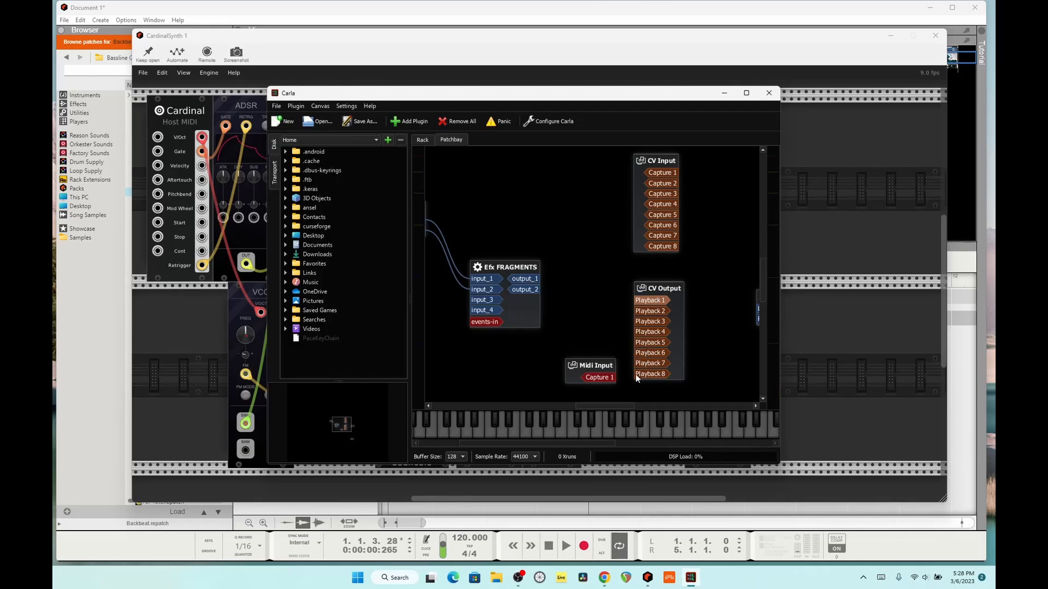
Step: Move the CV Output node beside CV Input and bring the Audio Output node close to Efx FRAGMENTS' outputs
left_click_drag(613, 405, 621, 405)
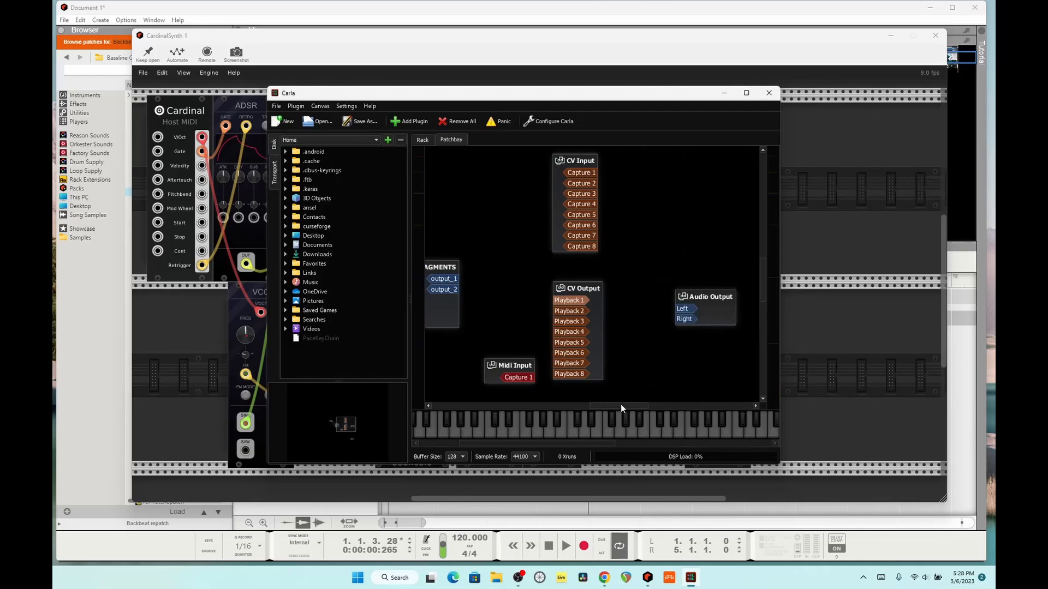
left_click_drag(587, 292, 652, 183)
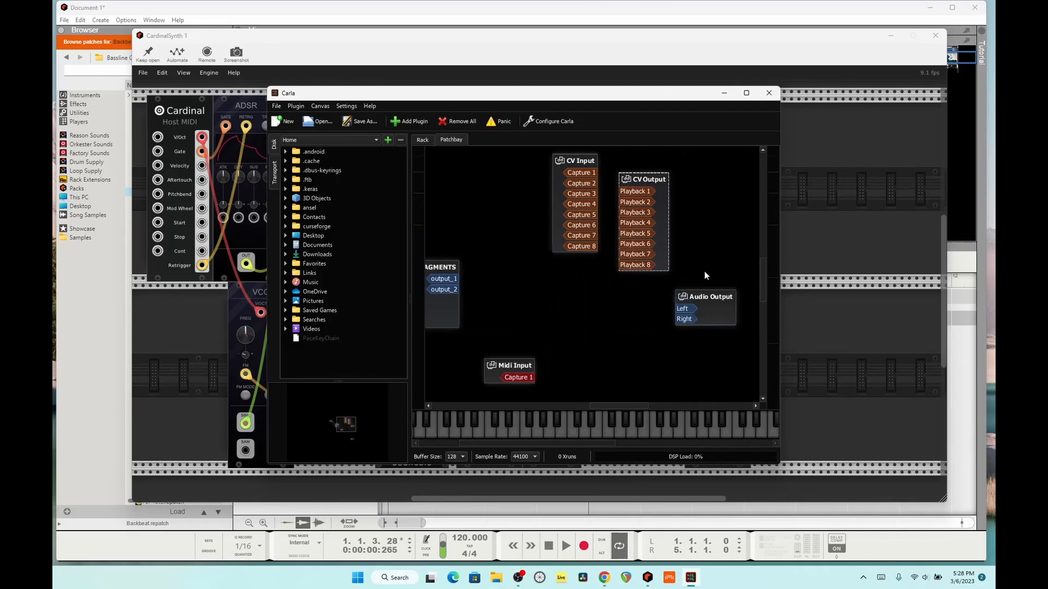
left_click(713, 302)
left_click_drag(713, 303, 564, 293)
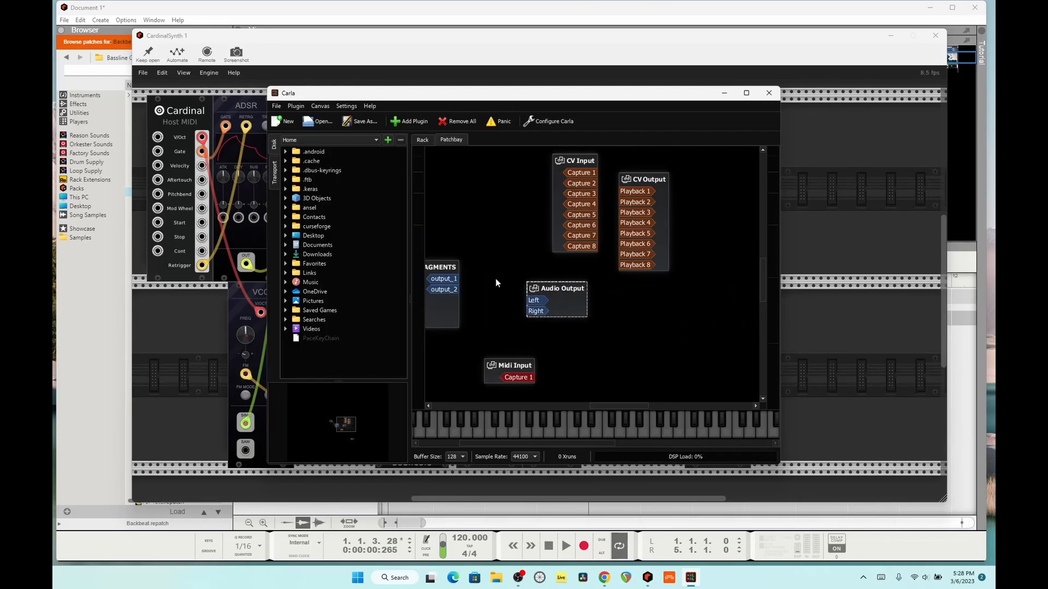
Step: Try to connect Efx FRAGMENTS' output_1 and output_2 to the Left and Right ports of Audio Output
left_click_drag(452, 283, 535, 300)
left_click_drag(451, 279, 534, 305)
mouse_move(607, 407)
left_mouse_down()
mouse_move(546, 408)
mouse_move(589, 416)
left_mouse_up()
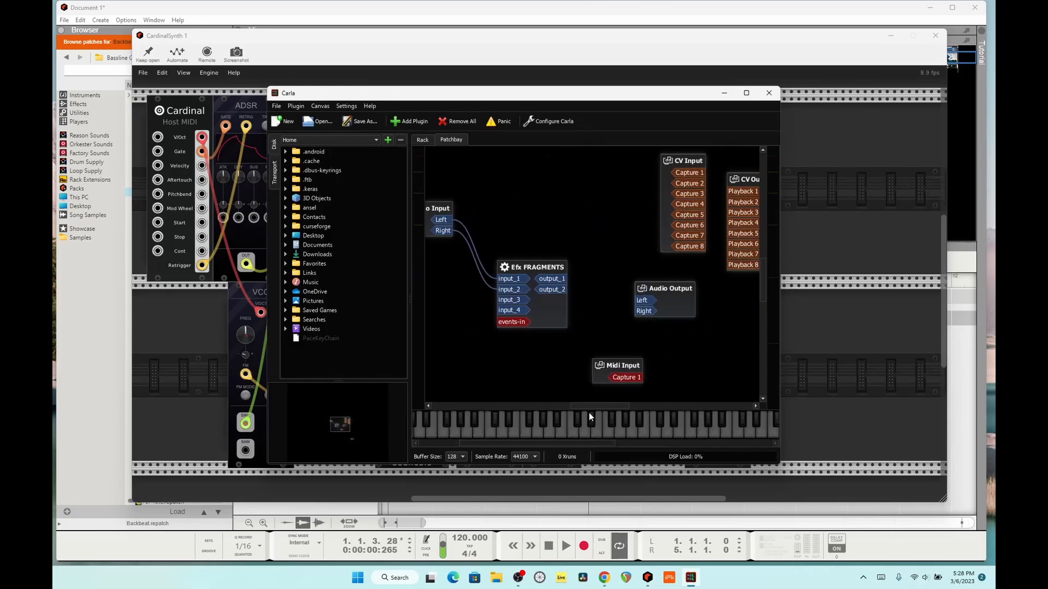
mouse_move(558, 288)
left_mouse_down()
mouse_move(640, 300)
mouse_move(559, 283)
left_mouse_up()
Step: Rearrange the audio nodes above Efx FRAGMENTS, with Audio Output on the left and Audio Input on the right
left_click_drag(558, 289, 535, 207)
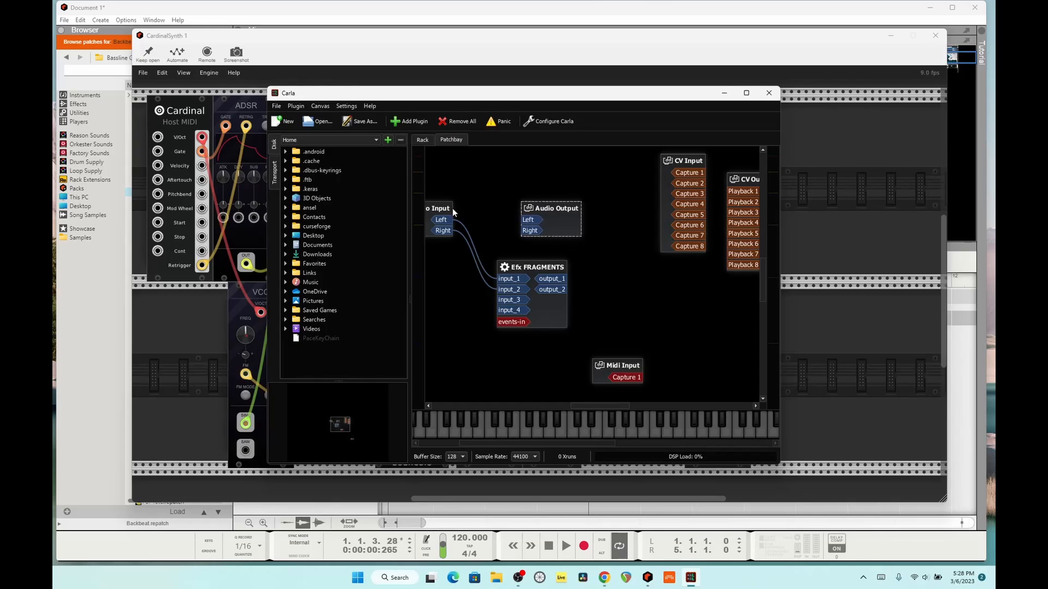
left_click_drag(437, 209, 510, 206)
left_click_drag(629, 225, 628, 225)
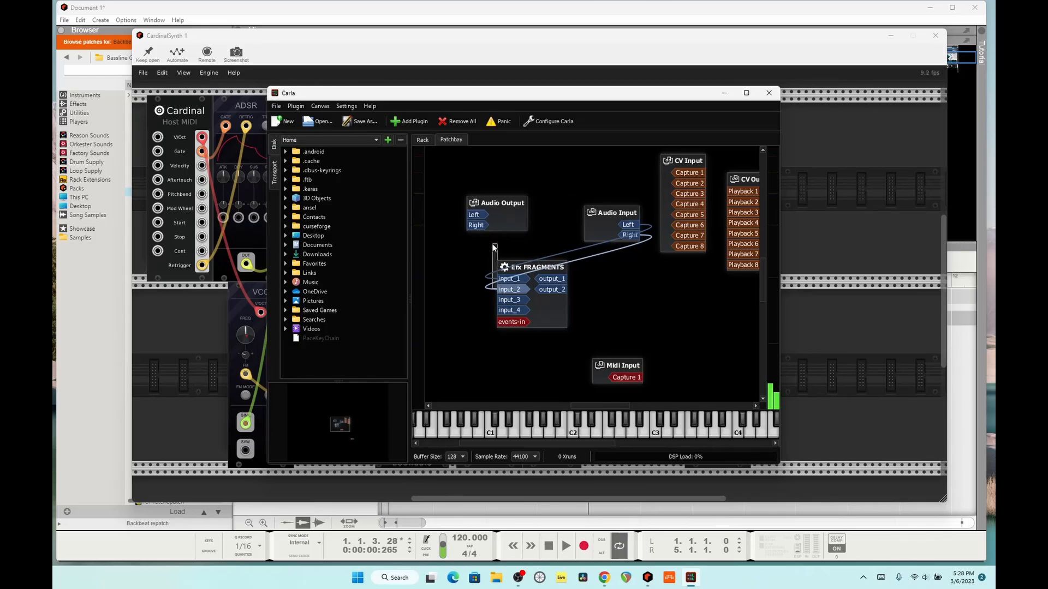
Step: Try to link Audio Output's Left port to Efx FRAGMENTS' input_3 and the effect's two outputs to Audio Output again
left_click_drag(475, 215, 515, 298)
left_click_drag(552, 289, 483, 227)
left_click_drag(555, 277, 485, 217)
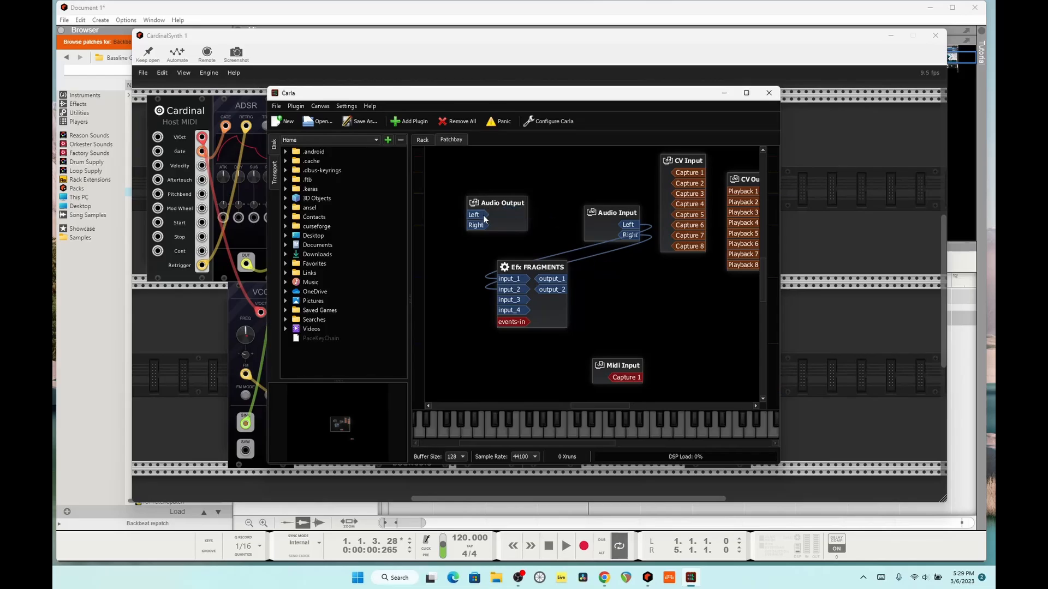
Step: Move the Midi Input node below Audio Output, just left of Efx FRAGMENTS, and bring the whole patchbay into view
left_click_drag(630, 364, 469, 255)
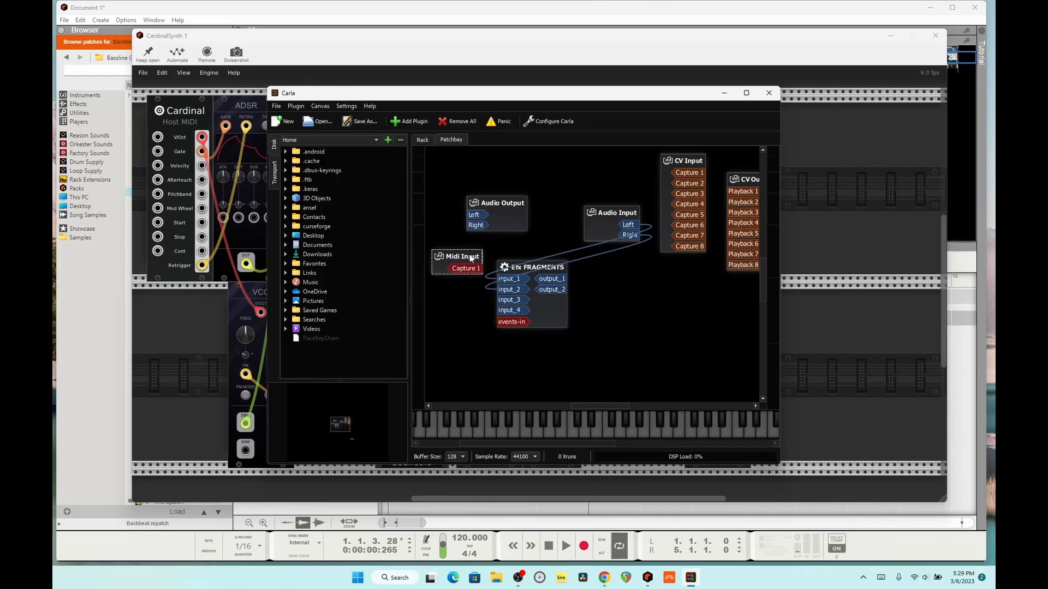
mouse_move(617, 406)
left_mouse_down()
mouse_move(651, 411)
mouse_move(616, 409)
left_mouse_up()
scroll(594, 352, "down", 3)
scroll(594, 353, "down", 4)
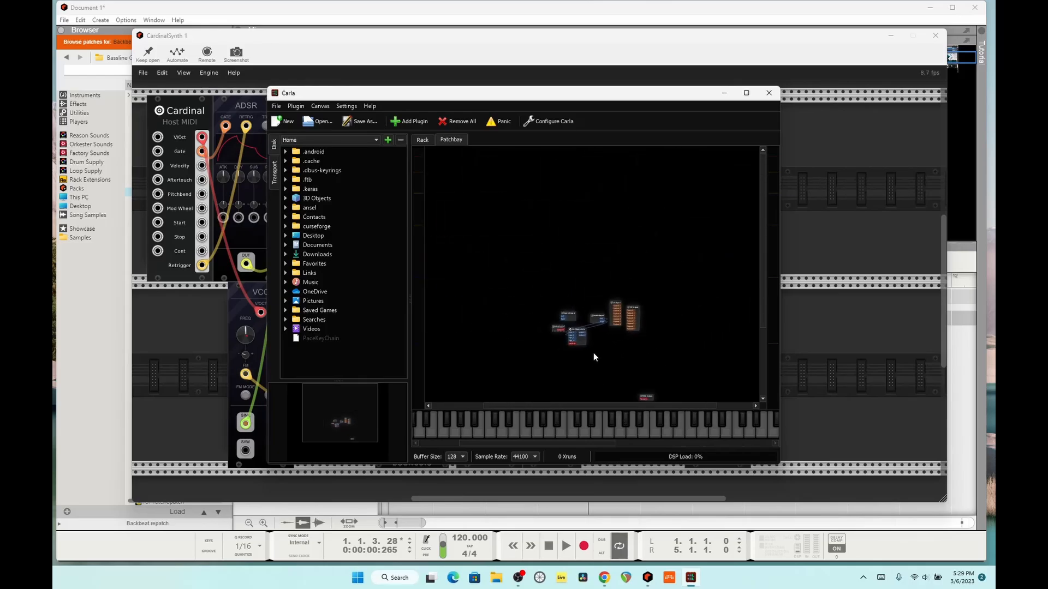
Step: Move the Midi Output node up beside Efx FRAGMENTS, and shift Efx FRAGMENTS lower so it sits just left of Midi Output
left_click_drag(639, 333, 604, 290)
scroll(614, 307, "up", 5)
scroll(618, 308, "up", 1)
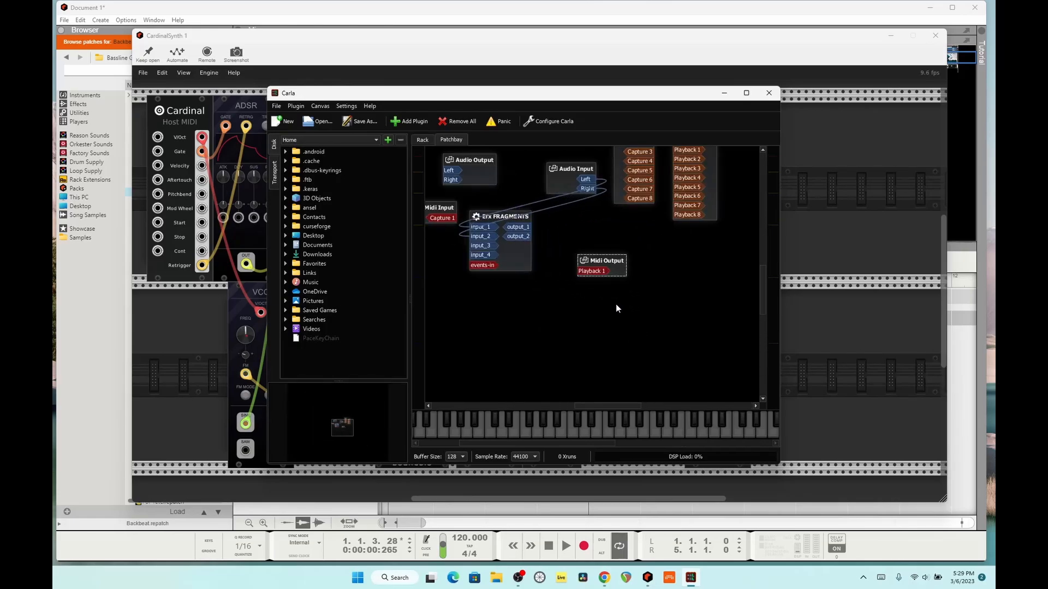
scroll(616, 309, "down", 1)
left_click(579, 338)
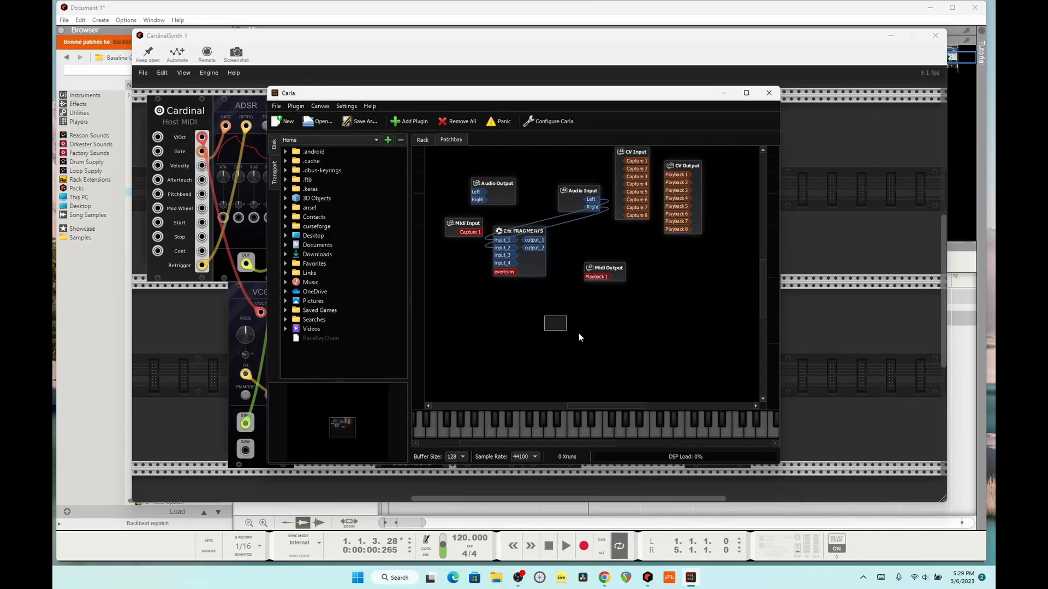
left_click_drag(522, 239, 566, 273)
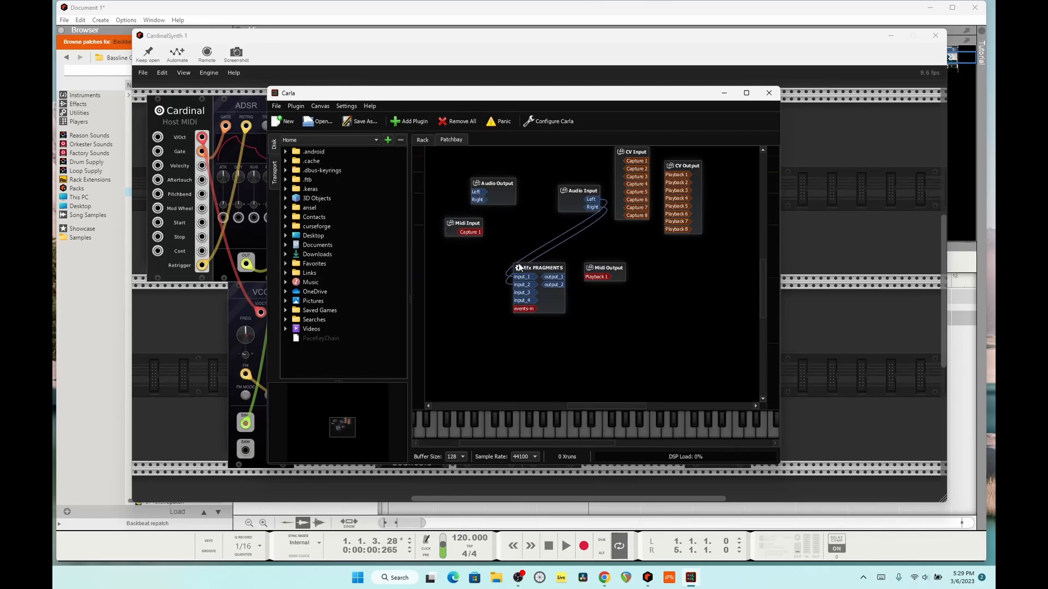
Step: Try to link Audio Input's Left port to Audio Output's Right port, and check the connection options of Efx FRAGMENTS' input_1
left_click_drag(588, 202, 475, 202)
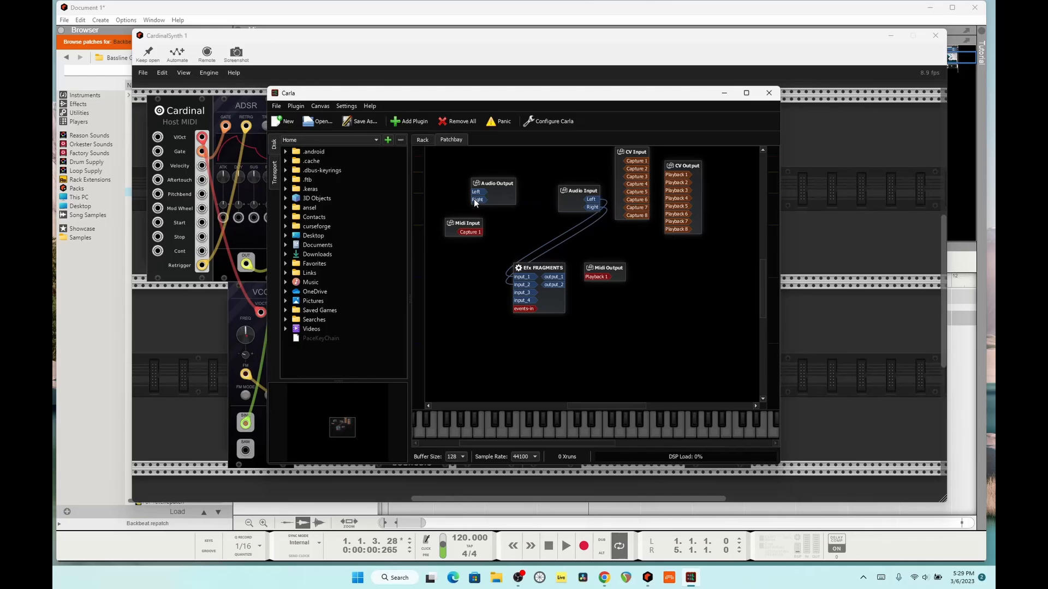
left_click(521, 281)
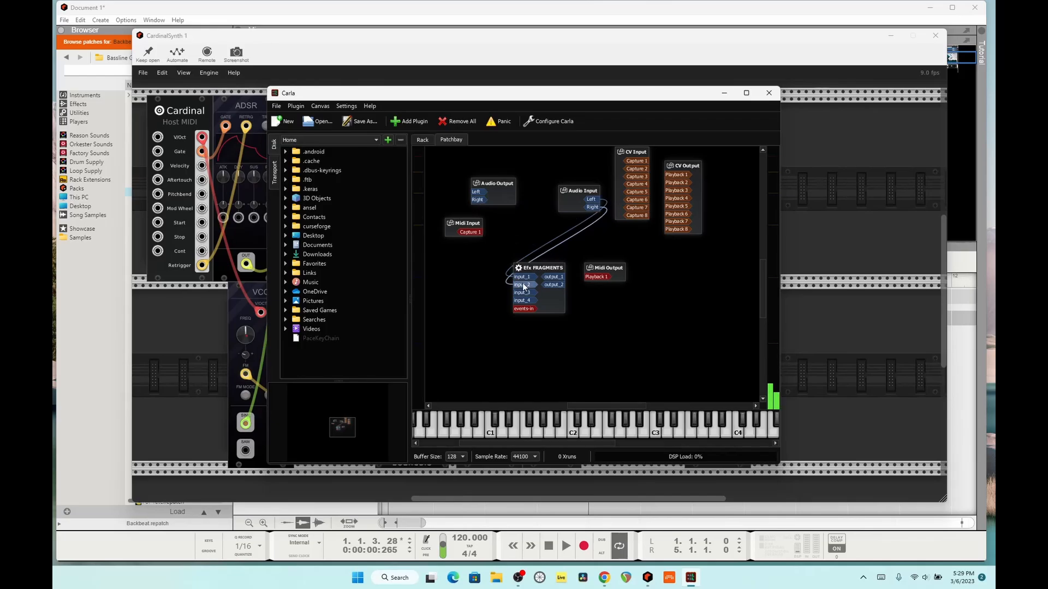
right_click(520, 278)
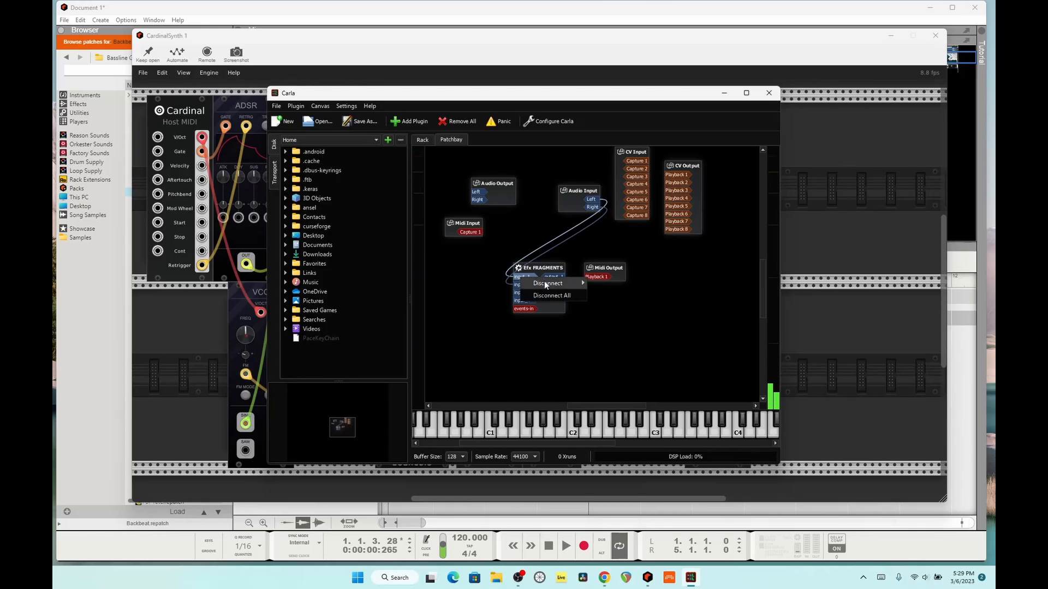
left_click(533, 239)
Step: Try to remove all connections from Audio Input's Left and Right ports
right_click(592, 200)
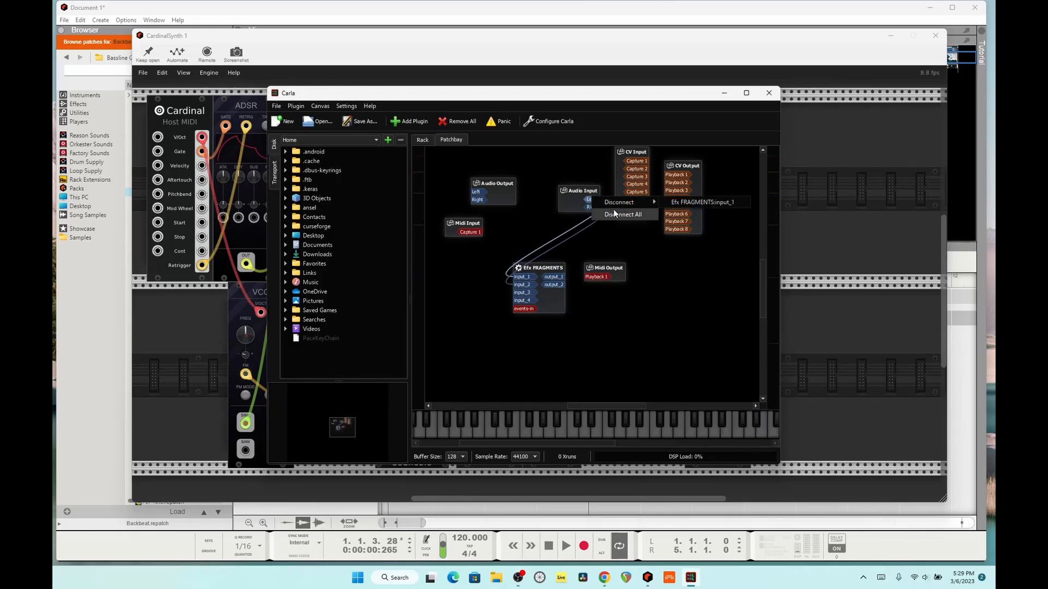
left_click(614, 213)
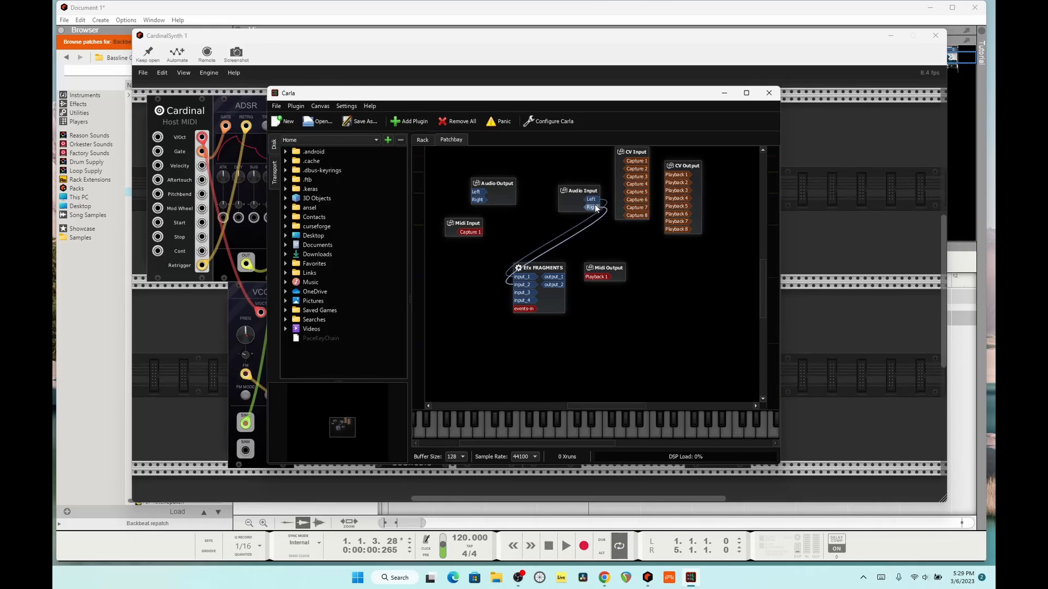
right_click(593, 207)
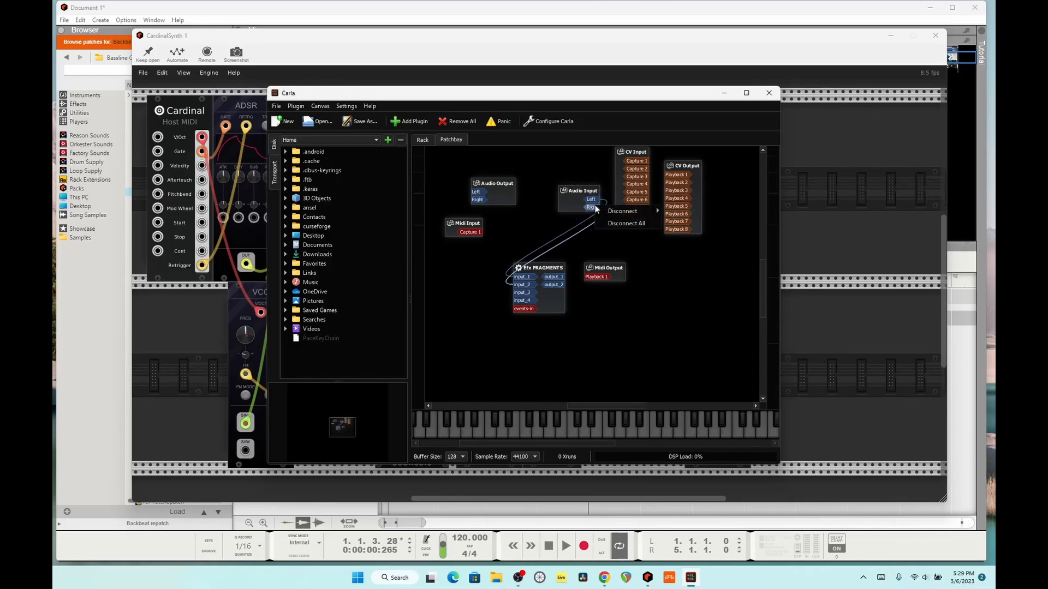
left_click(621, 220)
Step: Try to link Efx FRAGMENTS' input_1 to Audio Output's Left port, and close the Carla window
right_click(478, 193)
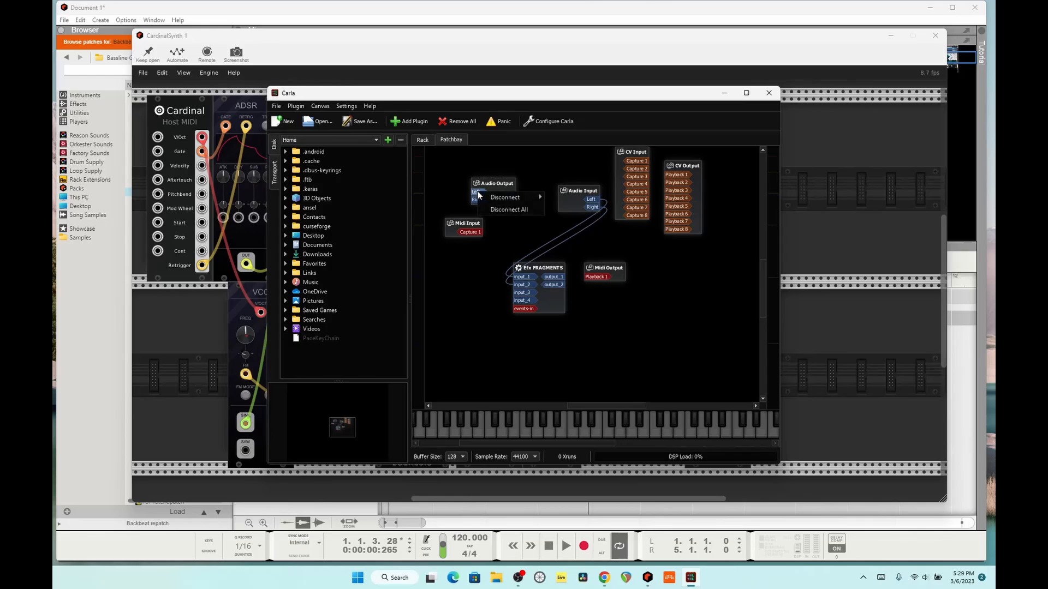
left_click(531, 171)
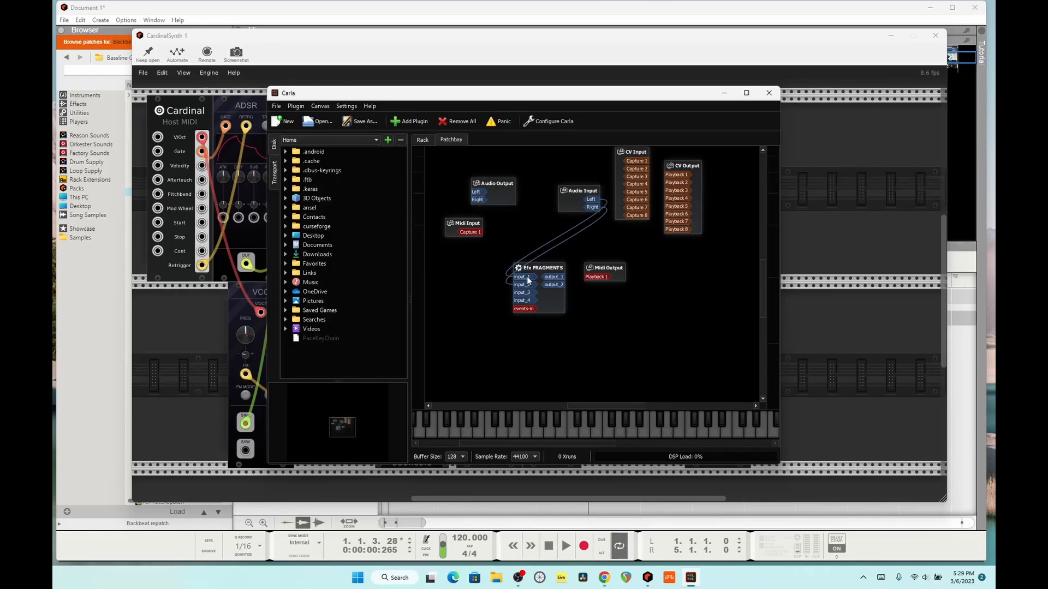
left_click_drag(521, 277, 482, 192)
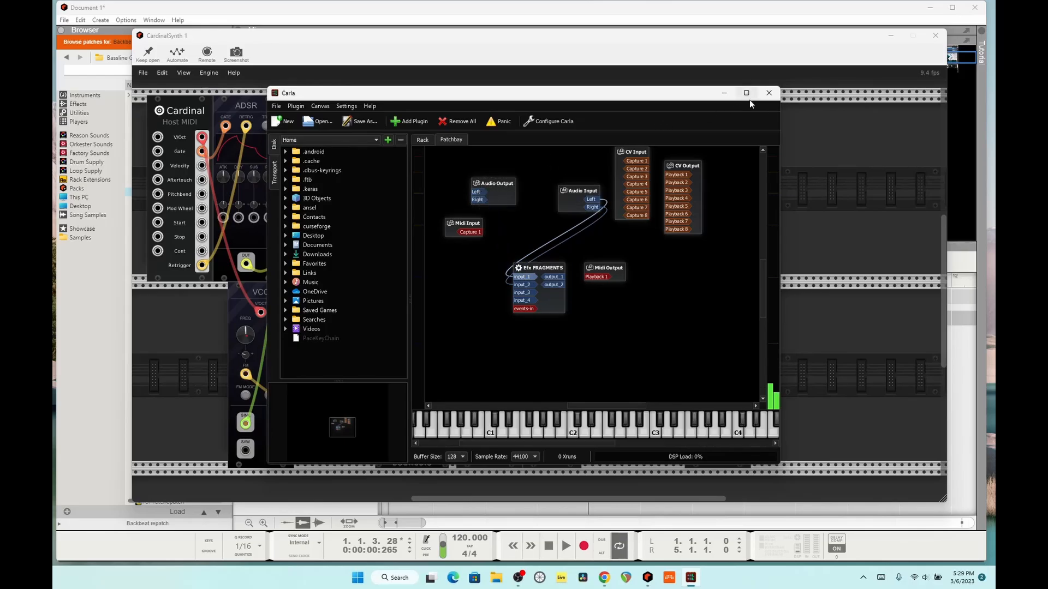
left_click(769, 92)
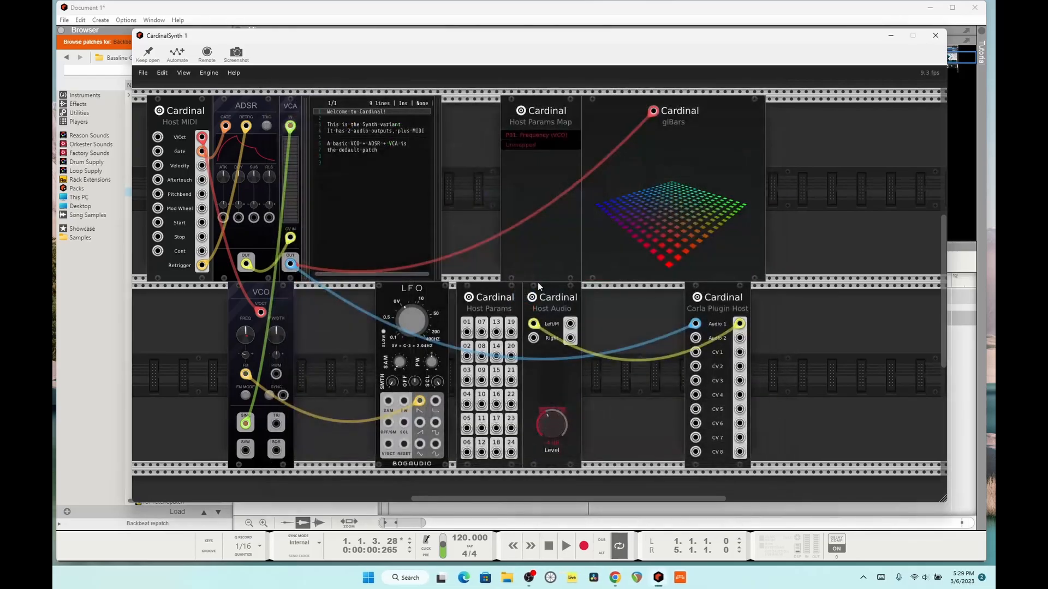
Step: Reopen the Carla patchbay and remove all connections from Audio Input's Left and Right ports
double_click(709, 296)
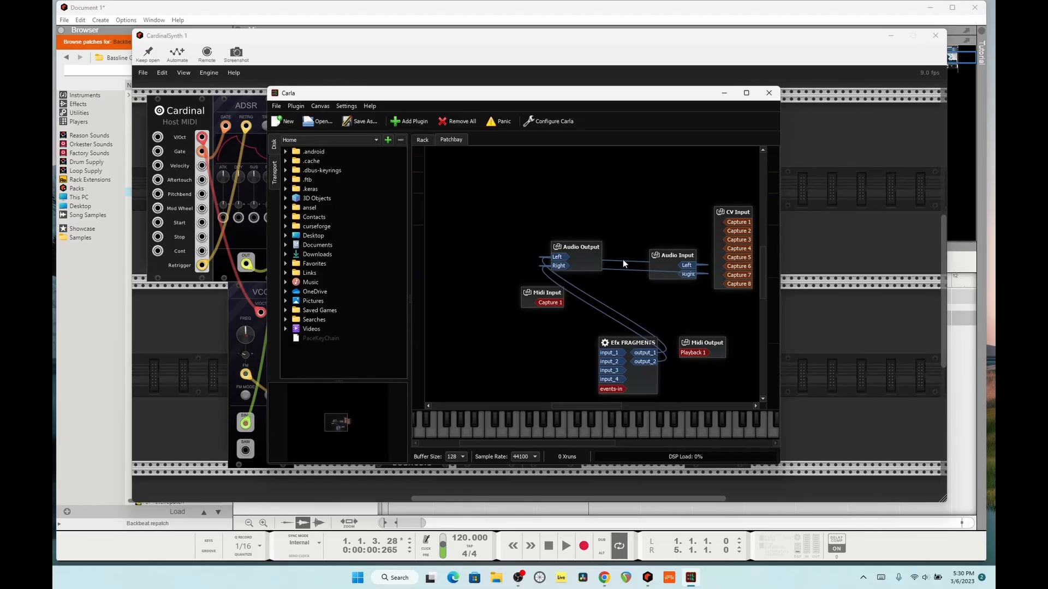
right_click(691, 263)
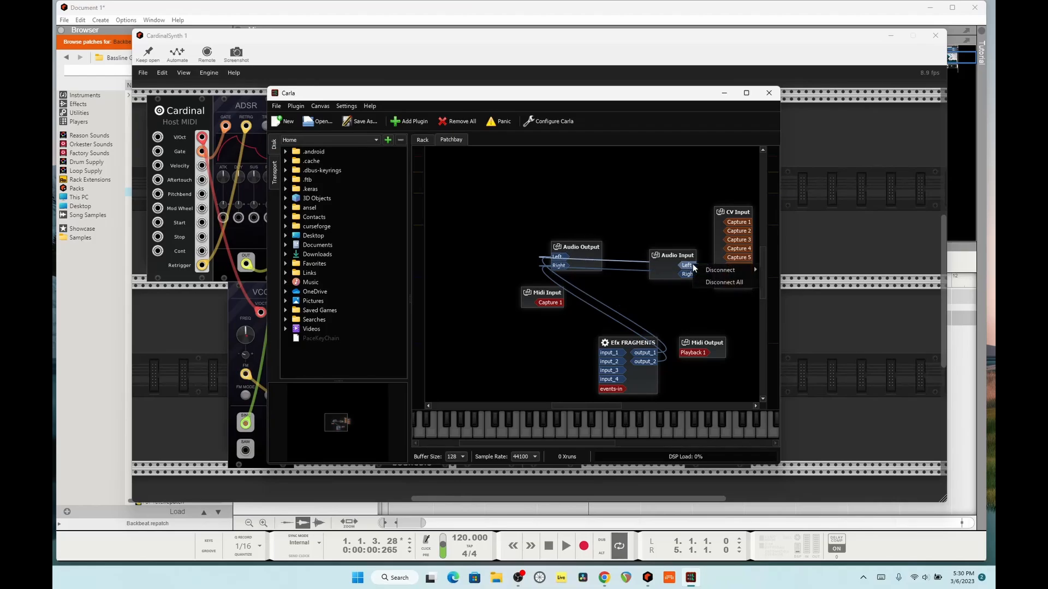
left_click(719, 282)
right_click(696, 271)
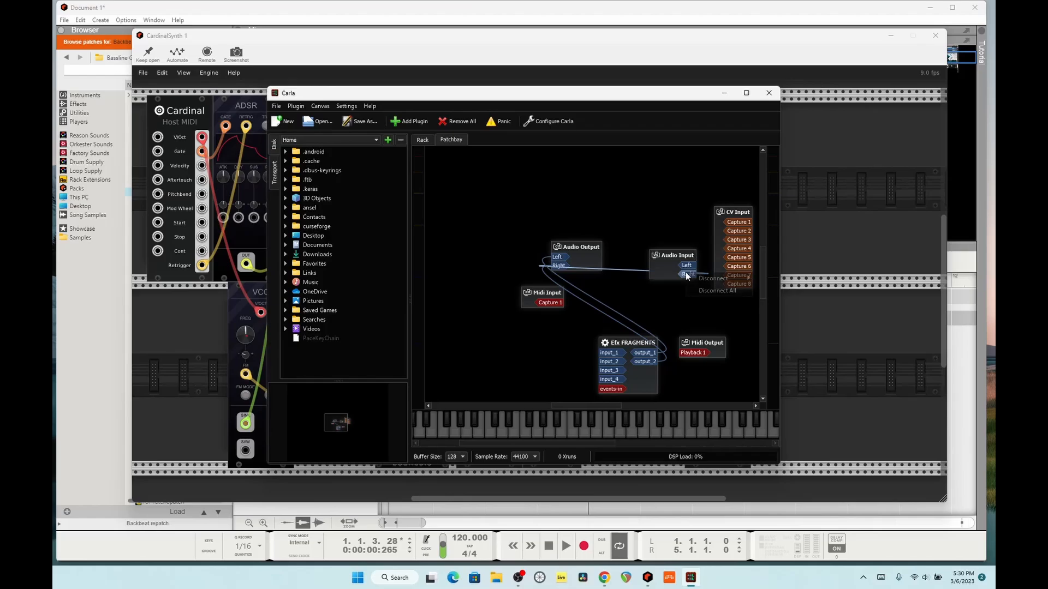
left_click(702, 287)
Step: Connect Audio Input's Left and Right ports to Efx FRAGMENTS' input_1 and input_2, and place Audio Input and Audio Output on either side of the effect
left_click_drag(687, 276, 610, 352)
left_click_drag(691, 275, 612, 363)
left_click_drag(672, 255, 517, 329)
left_click_drag(566, 252, 665, 254)
Step: Play and stop the song twice to listen to the synth routed through the Carla Plugin Host
left_click(566, 546)
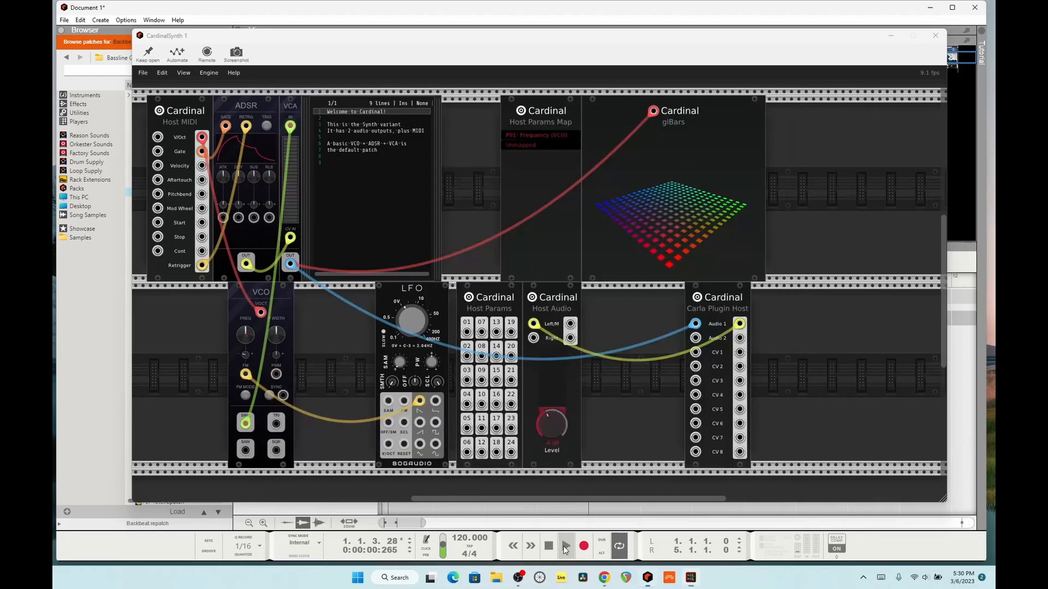
left_click(550, 545)
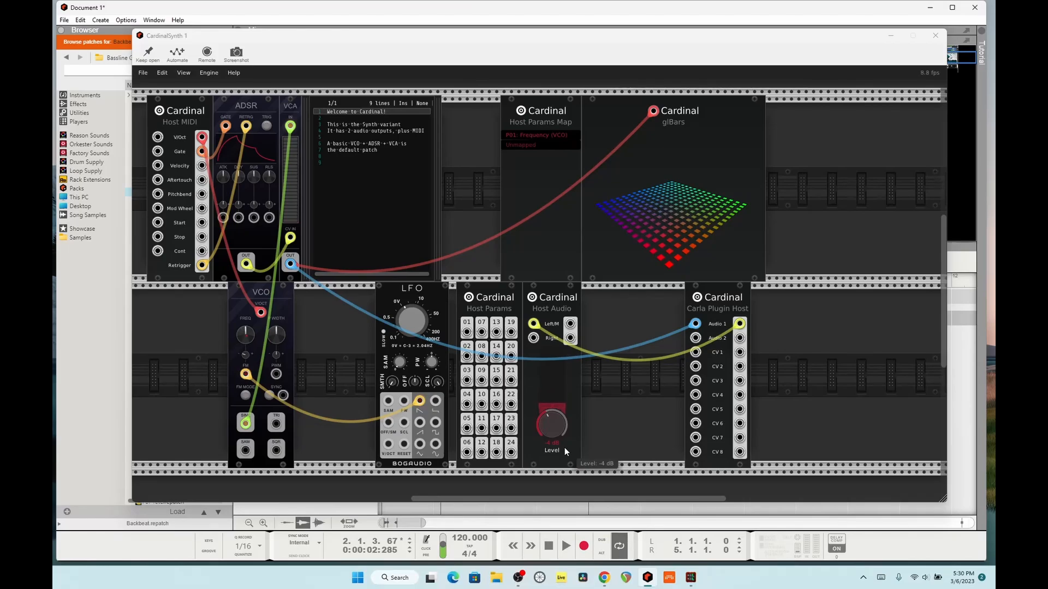
left_click(566, 545)
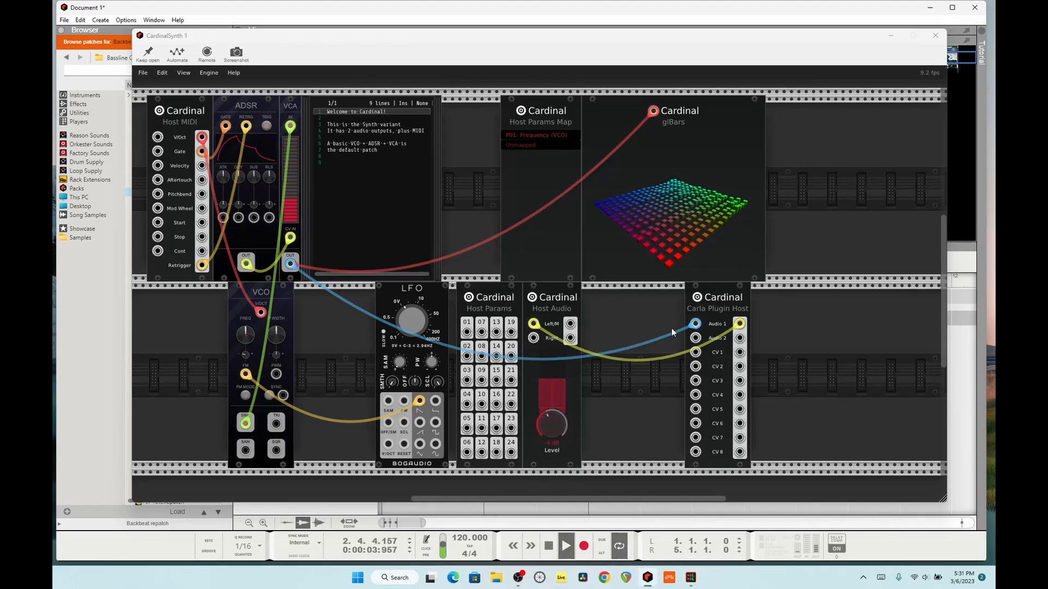
left_click(712, 302)
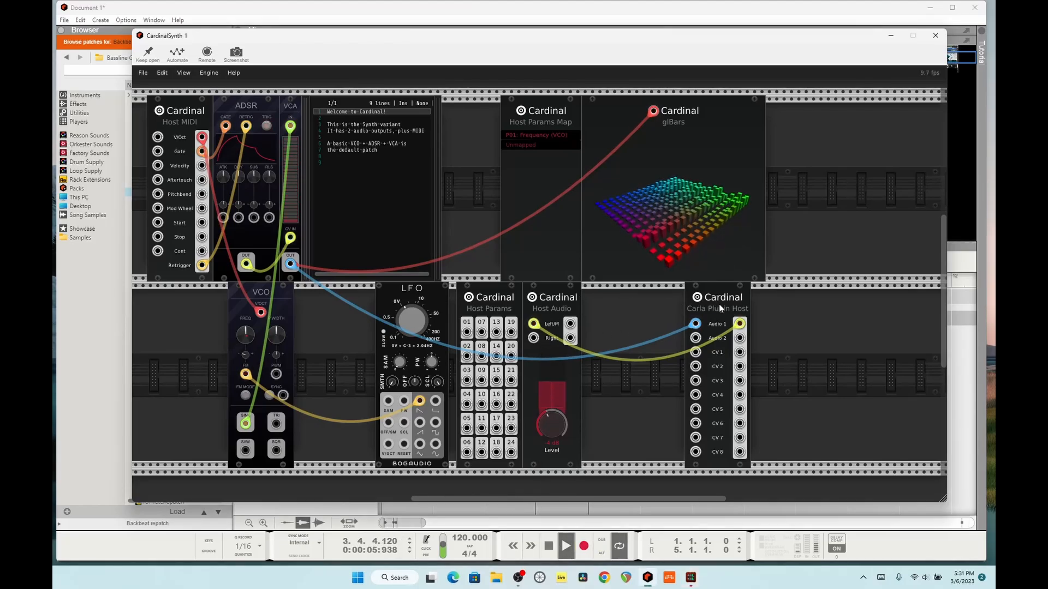
left_click(548, 545)
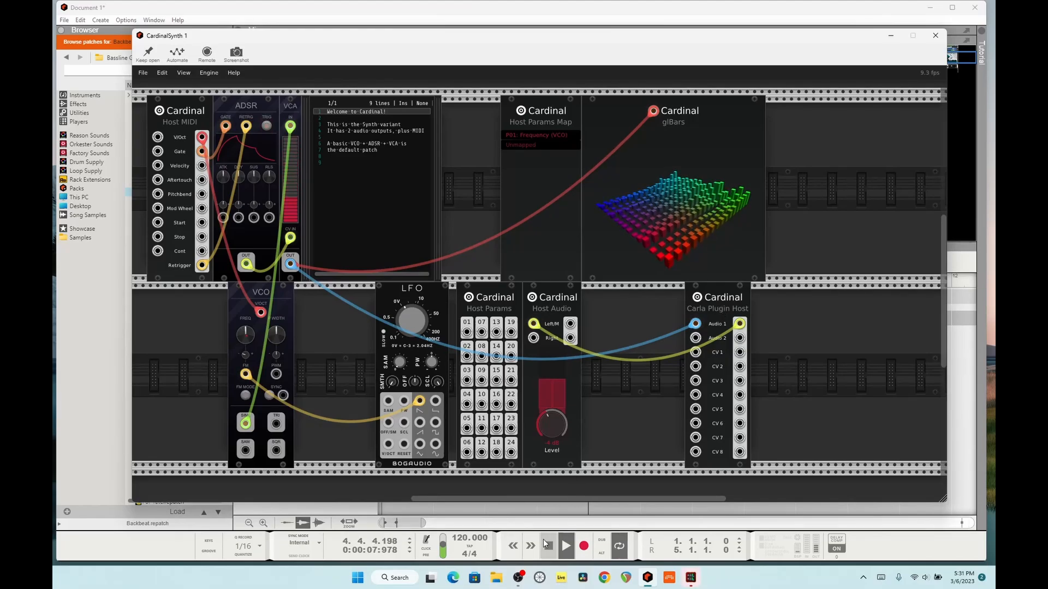
Step: Try to bring up the Carla window from the Carla Plugin Host module, and check the module's options
left_click(716, 303)
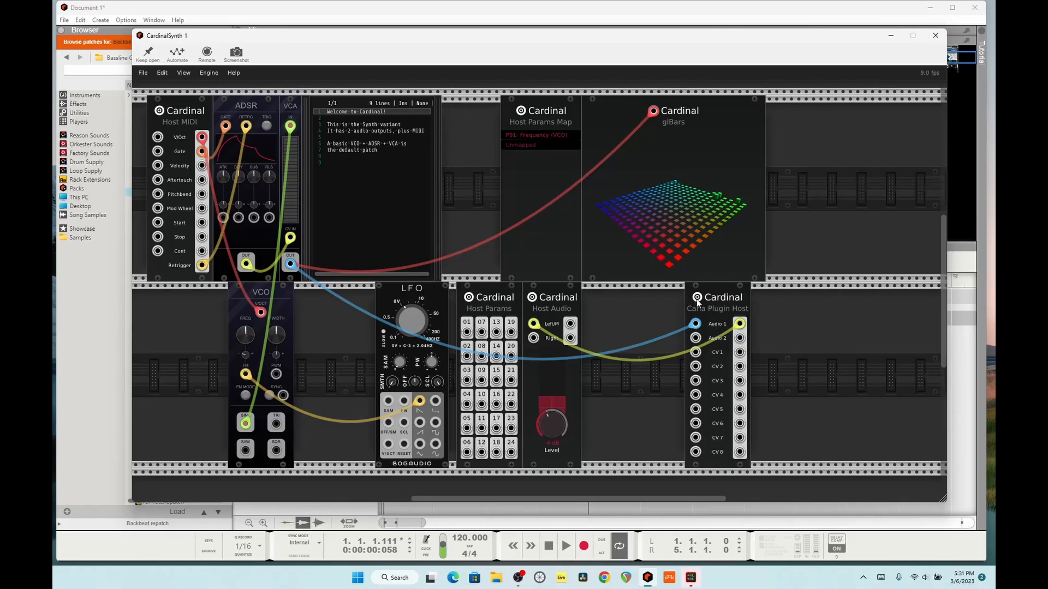
scroll(677, 307, "down", 5)
scroll(681, 303, "up", 4)
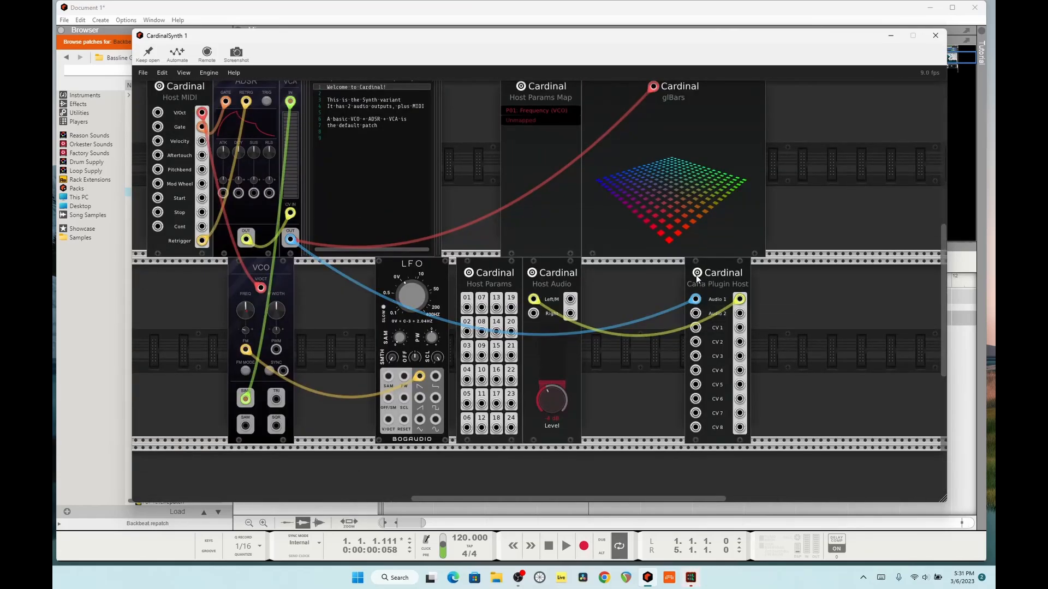
right_click(715, 284)
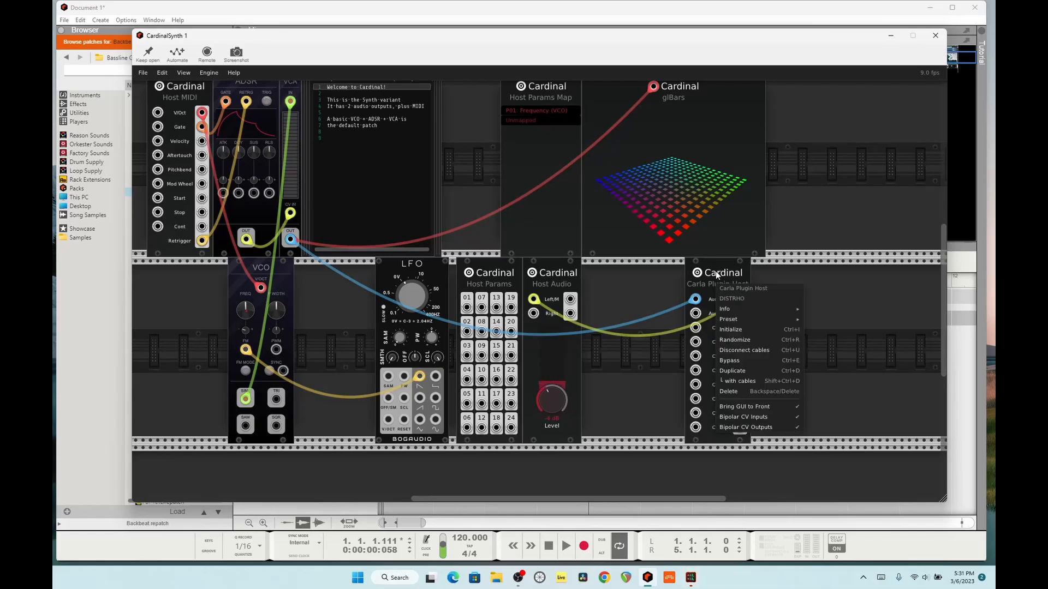
left_click(715, 270)
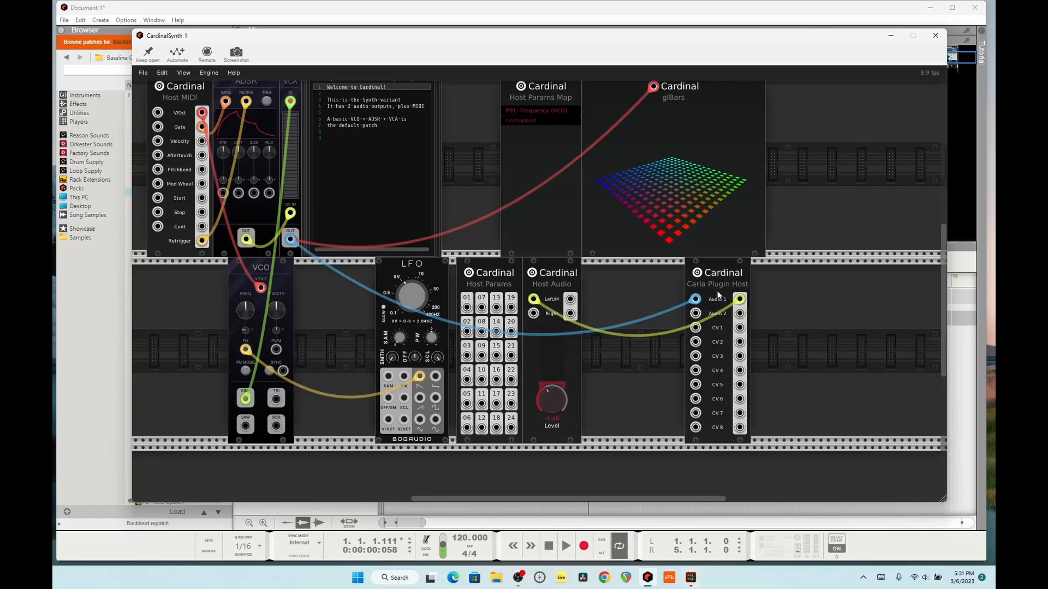
Step: Replace the glBars input cable with one from Carla Plugin Host's Audio 1 output, and move the host module closer to Host Audio
scroll(776, 149, "up", 4)
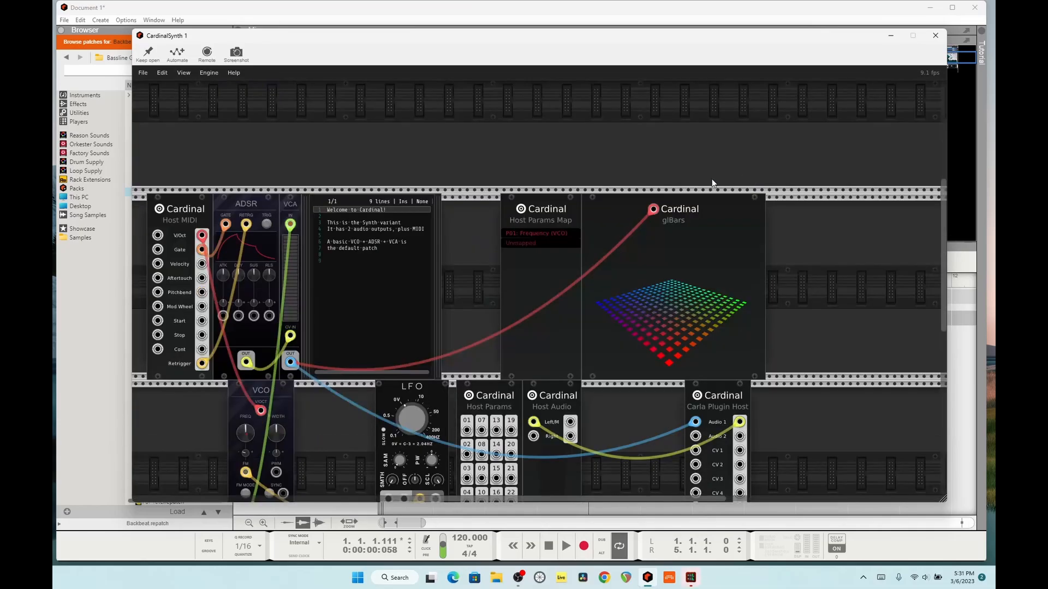
scroll(709, 189, "down", 3)
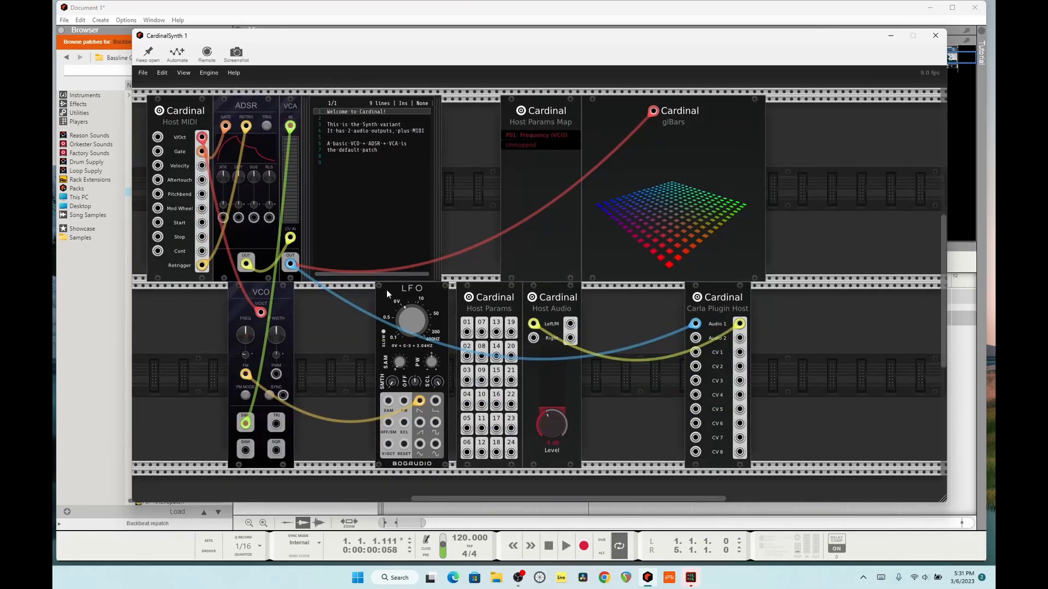
left_click_drag(653, 113, 608, 181)
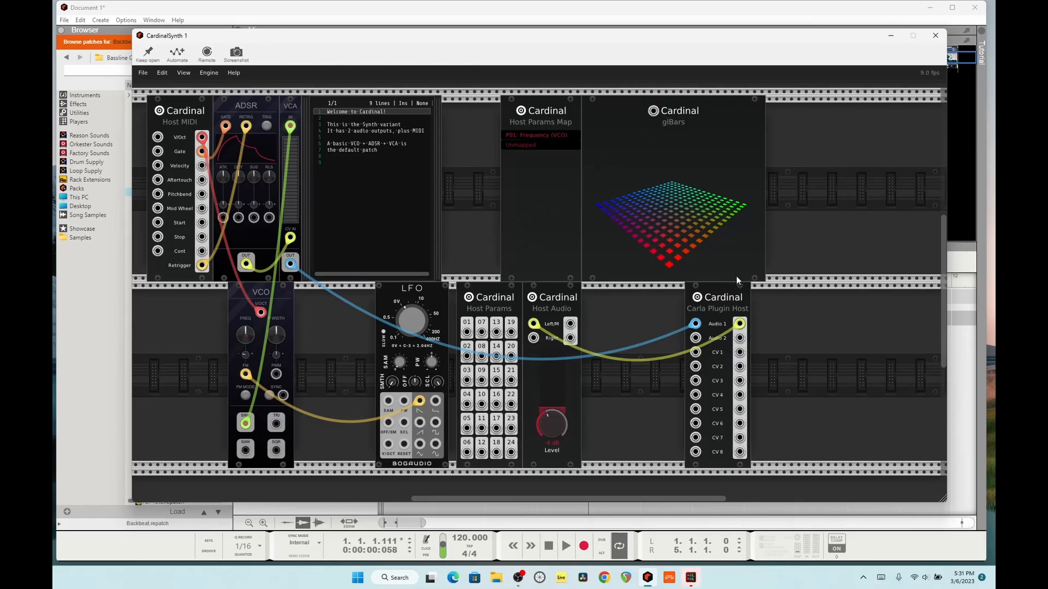
left_click_drag(739, 323, 654, 112)
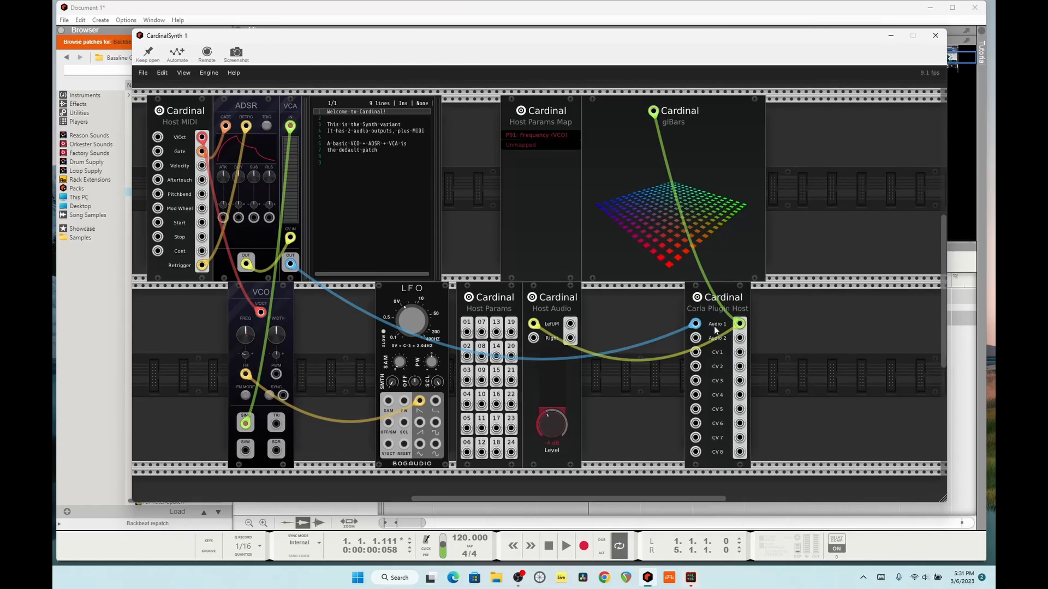
left_click_drag(711, 299, 661, 299)
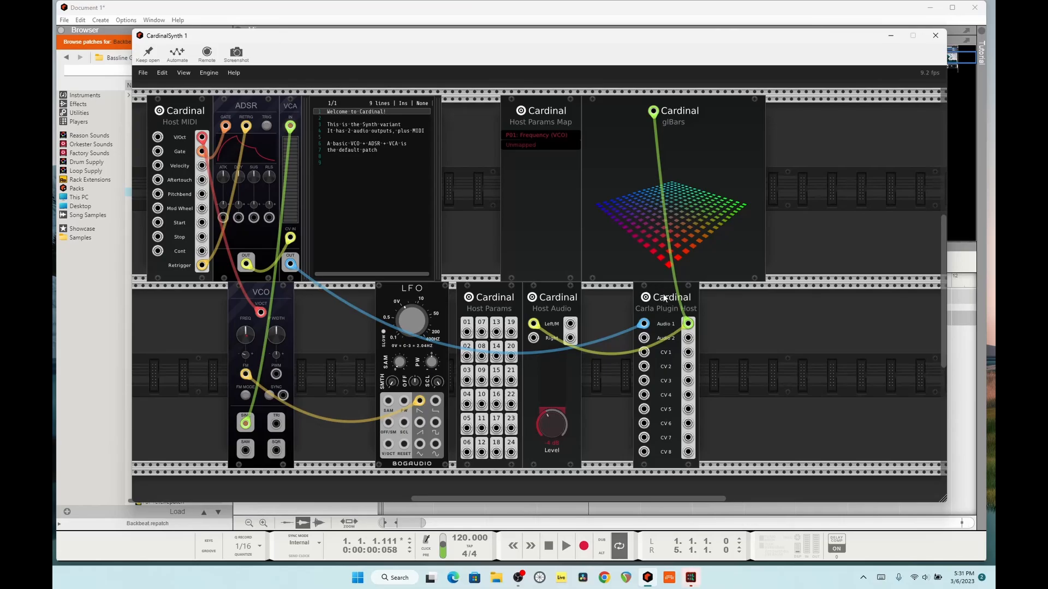
Step: Check the Carla Plugin Host module's options without changing anything, and close and reopen the CardinalSynth editor from its device in the rack
right_click(662, 285)
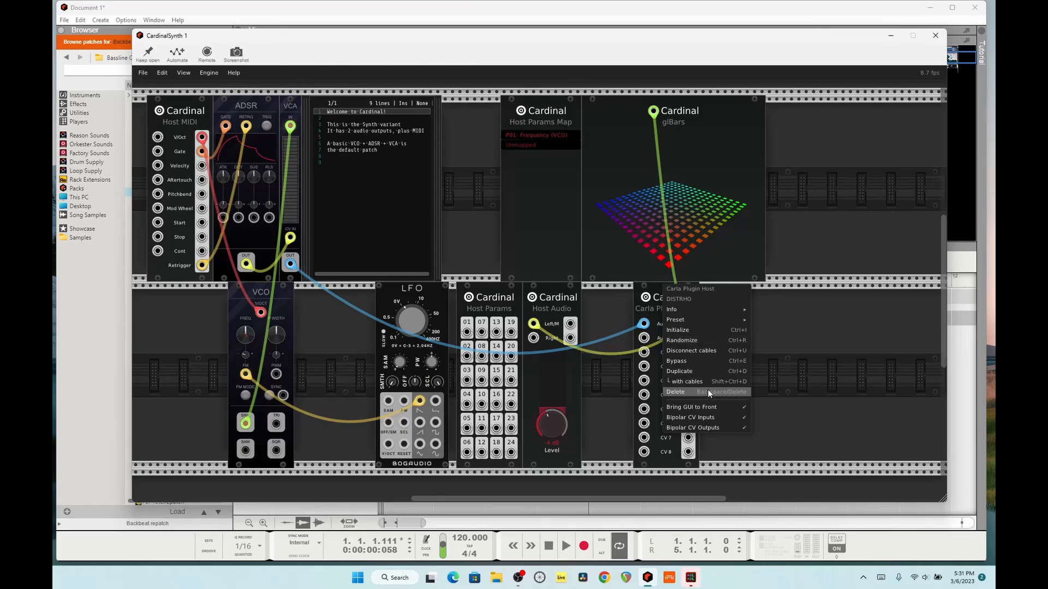
left_click(786, 343)
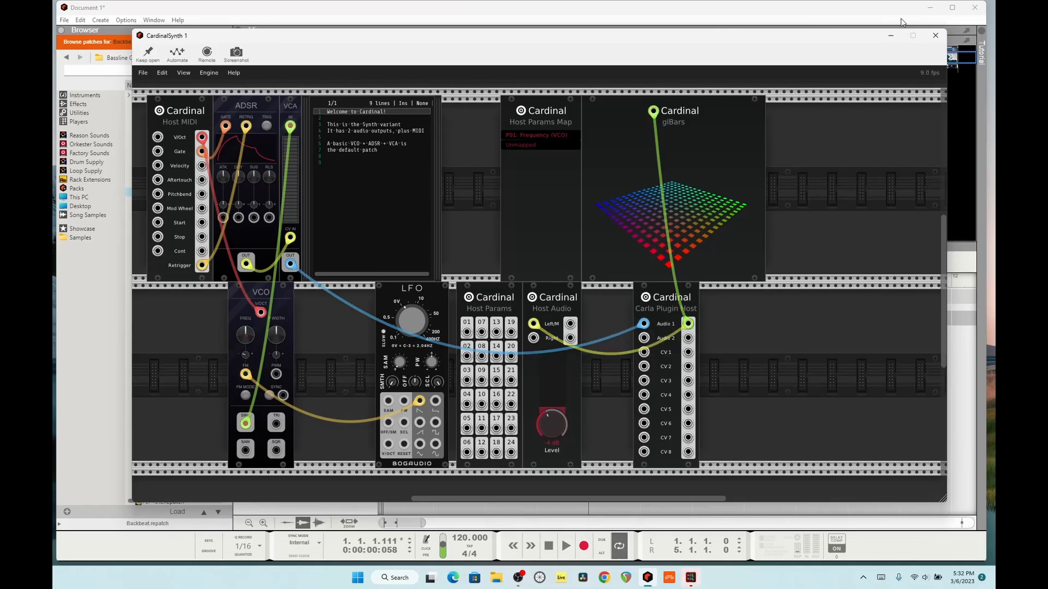
left_click(936, 35)
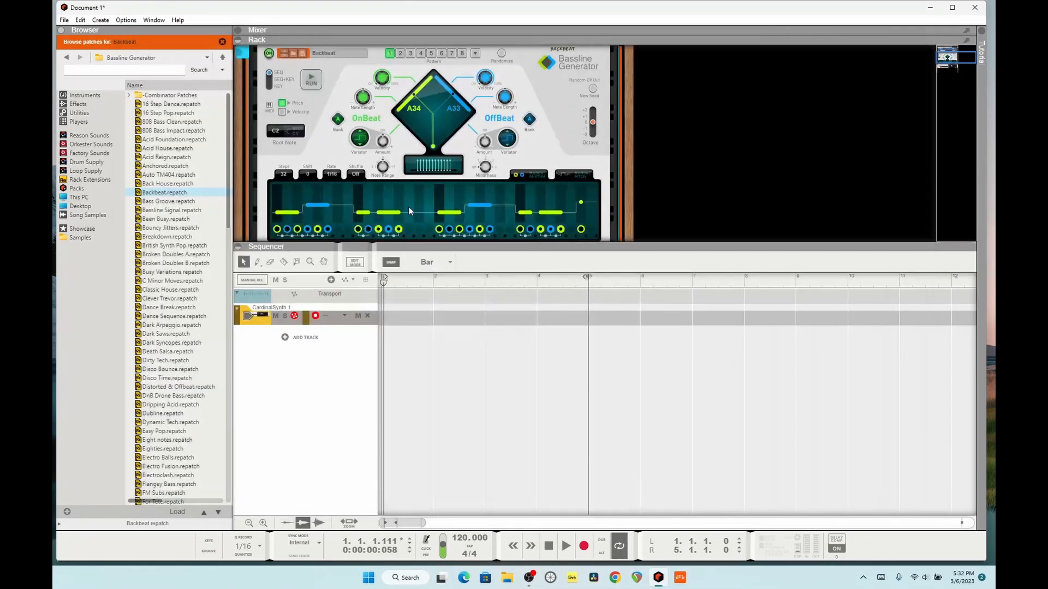
scroll(415, 180, "down", 4)
left_click(501, 138)
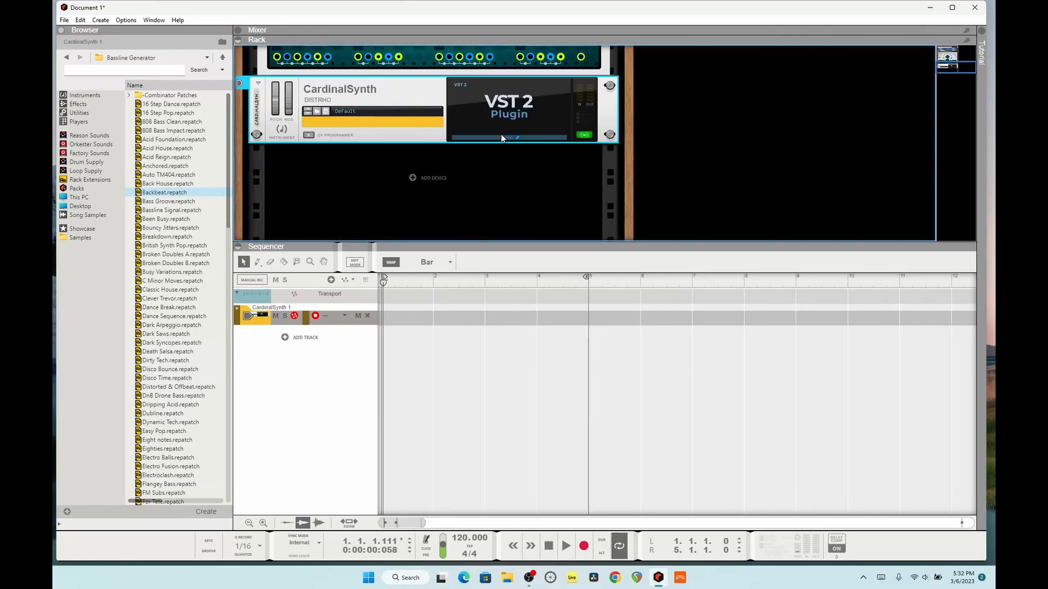
left_click(501, 138)
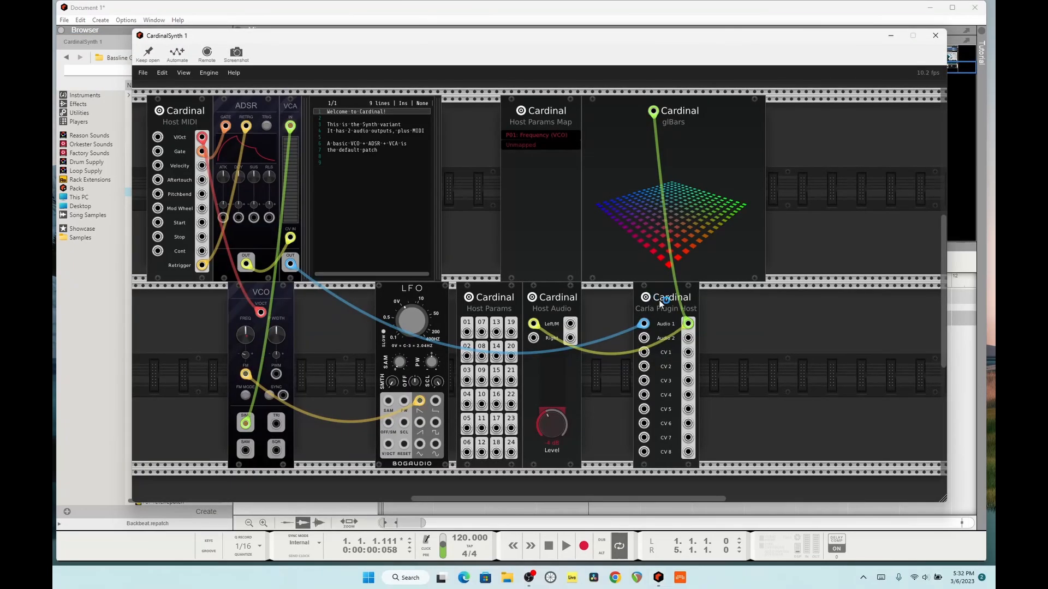
Step: Open Carla from the Carla Plugin Host module and play the song, switching between Carla's patchbay and the Cardinal rack
double_click(661, 303)
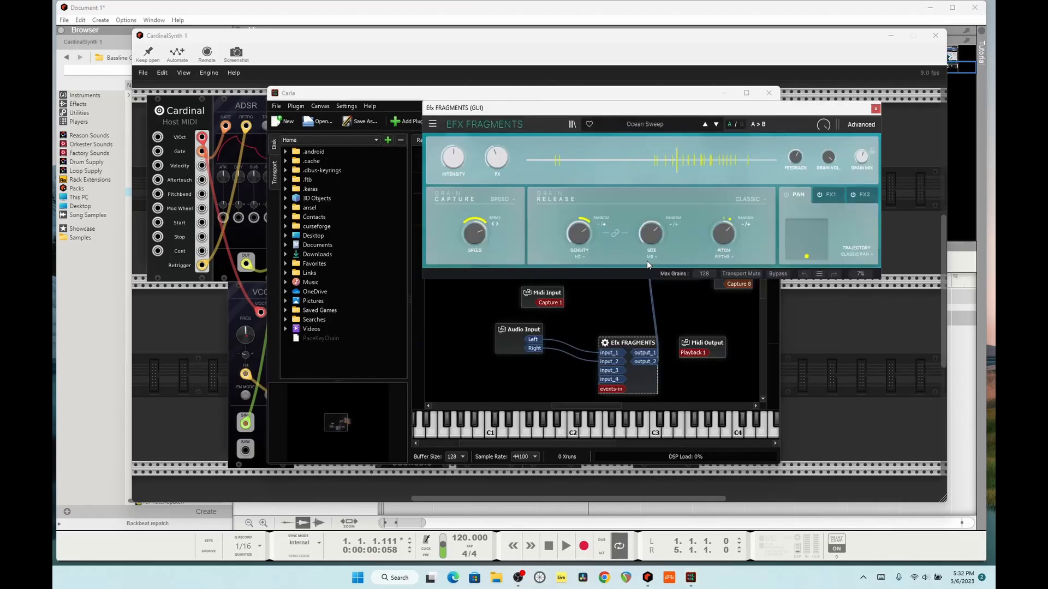
left_click(566, 541)
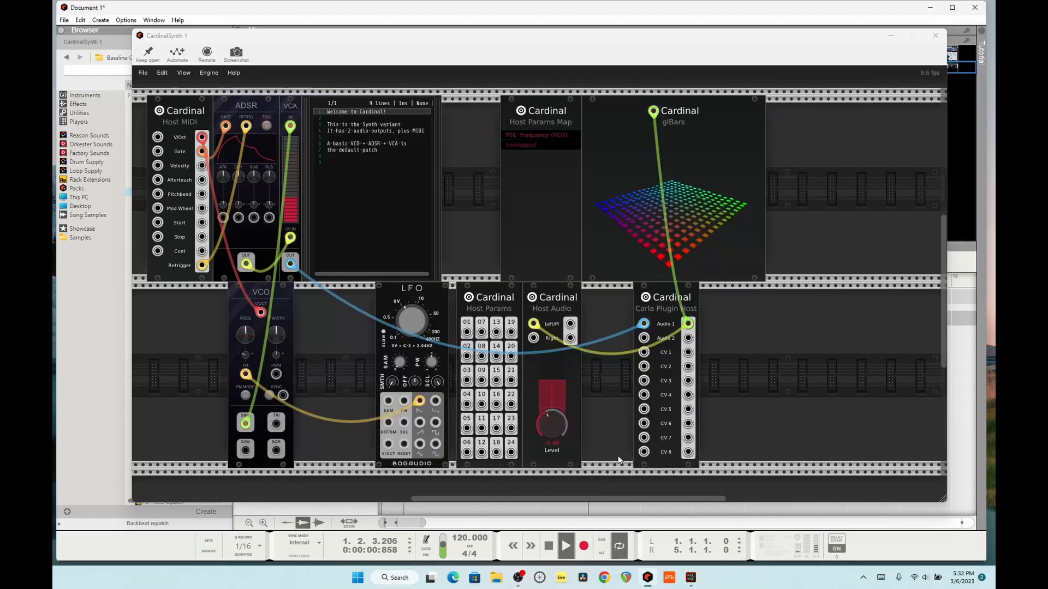
left_click(689, 577)
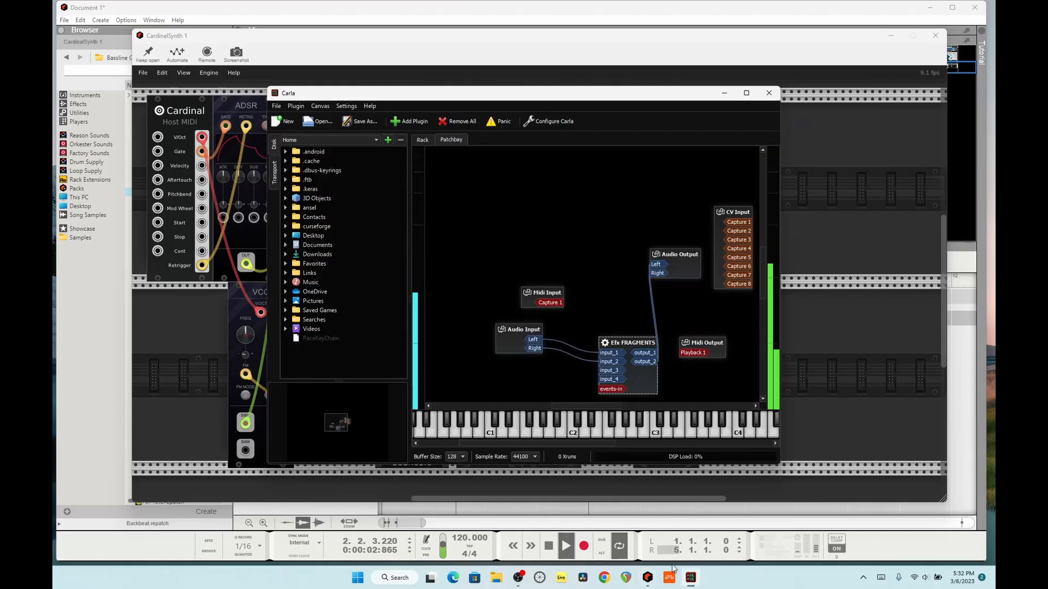
left_click(689, 576)
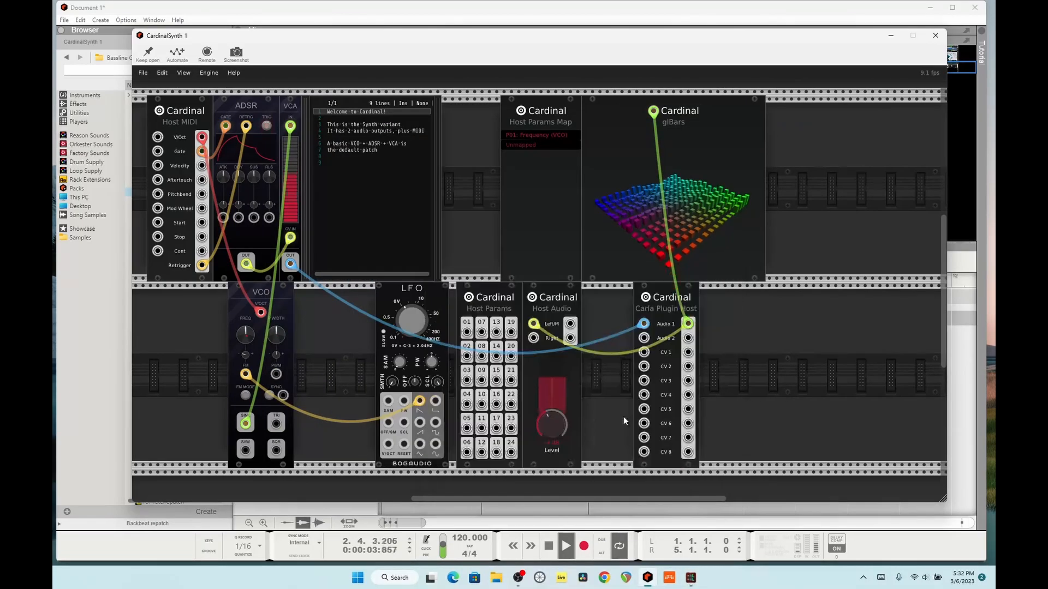
left_click(690, 577)
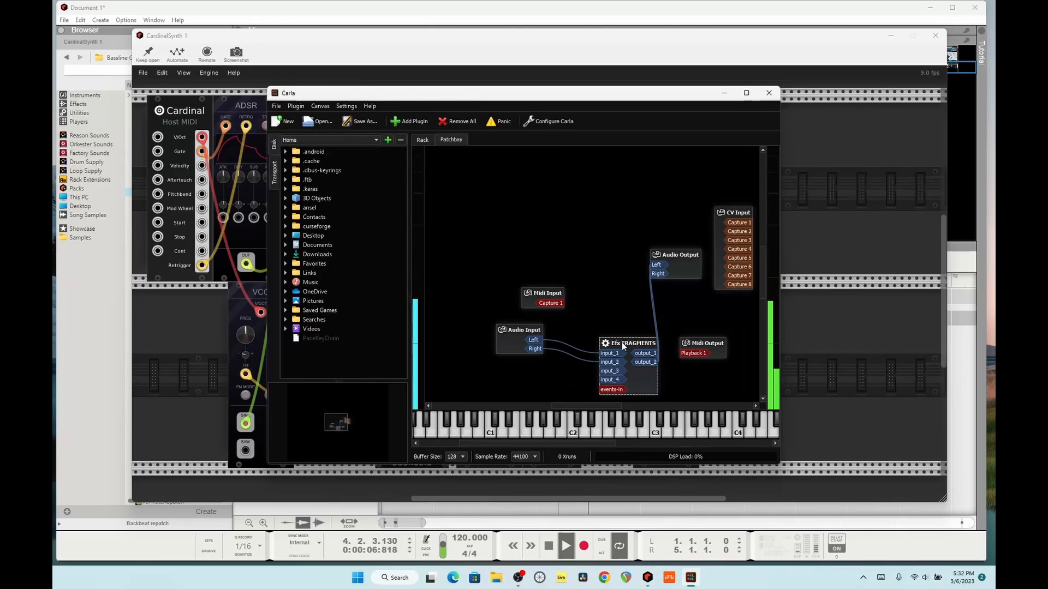
Step: Move the Efx FRAGMENTS node slightly up and left in Carla's patchbay, and stop the song
left_click(597, 344)
left_click_drag(604, 344, 593, 331)
left_click(567, 538)
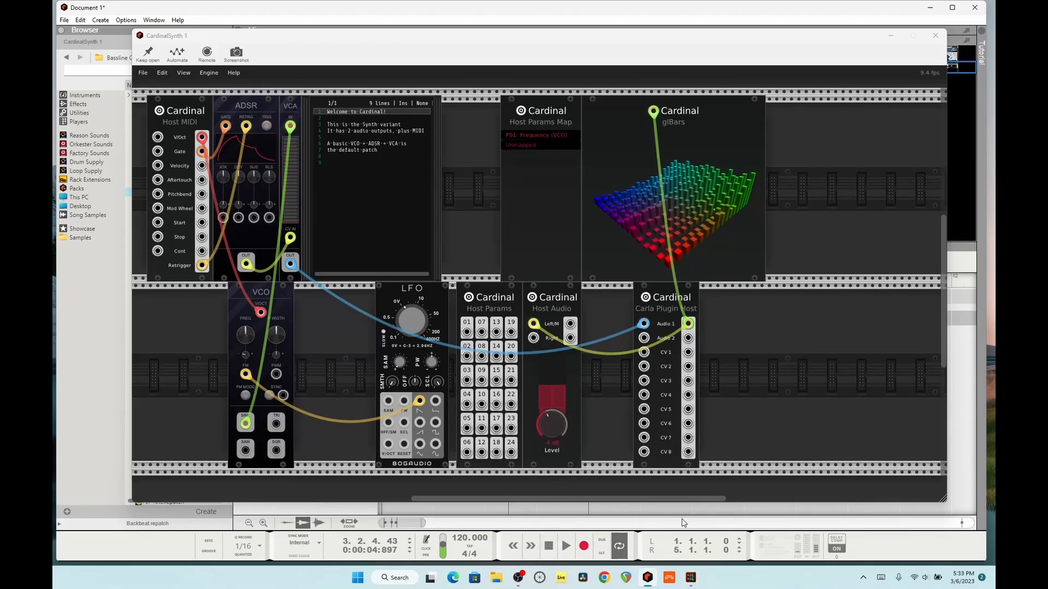
Step: Try to show the custom UI of Efx FRAGMENTS from Carla's patchbay, and move the Carla window aside
left_click(690, 577)
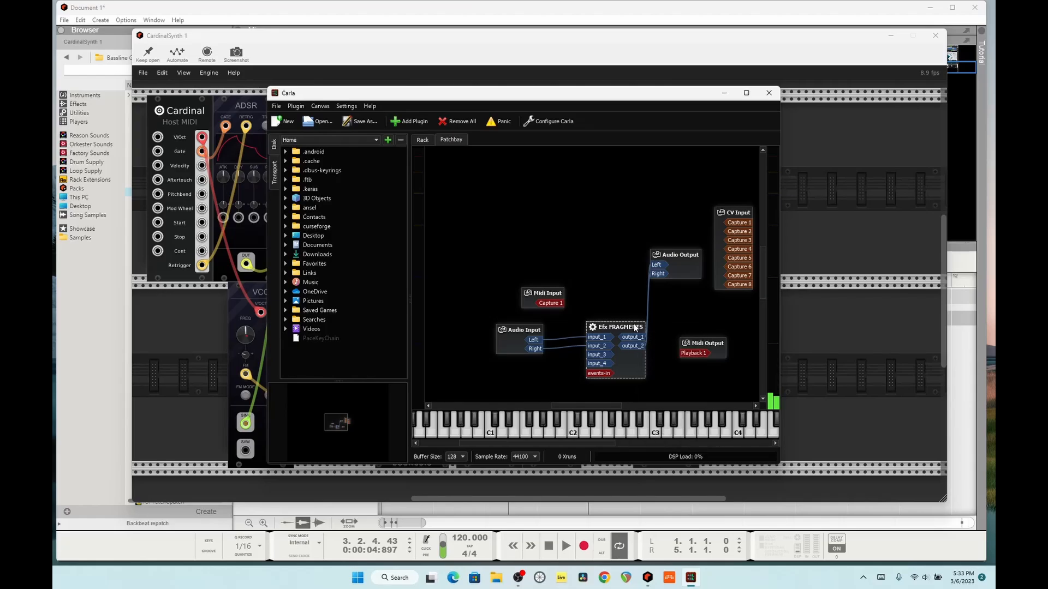
right_click(601, 328)
mouse_move(603, 330)
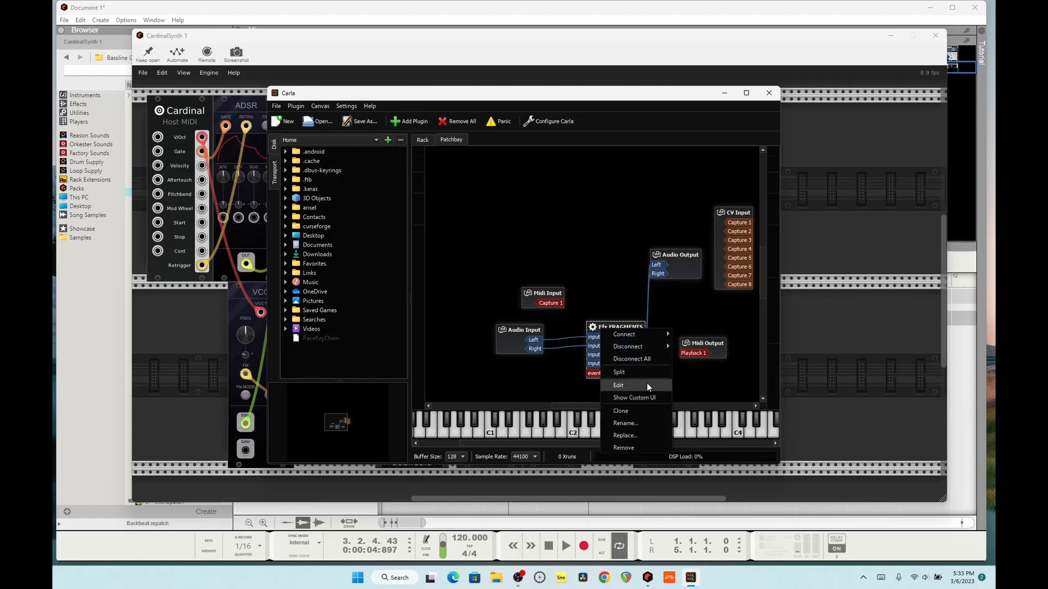
left_click(655, 399)
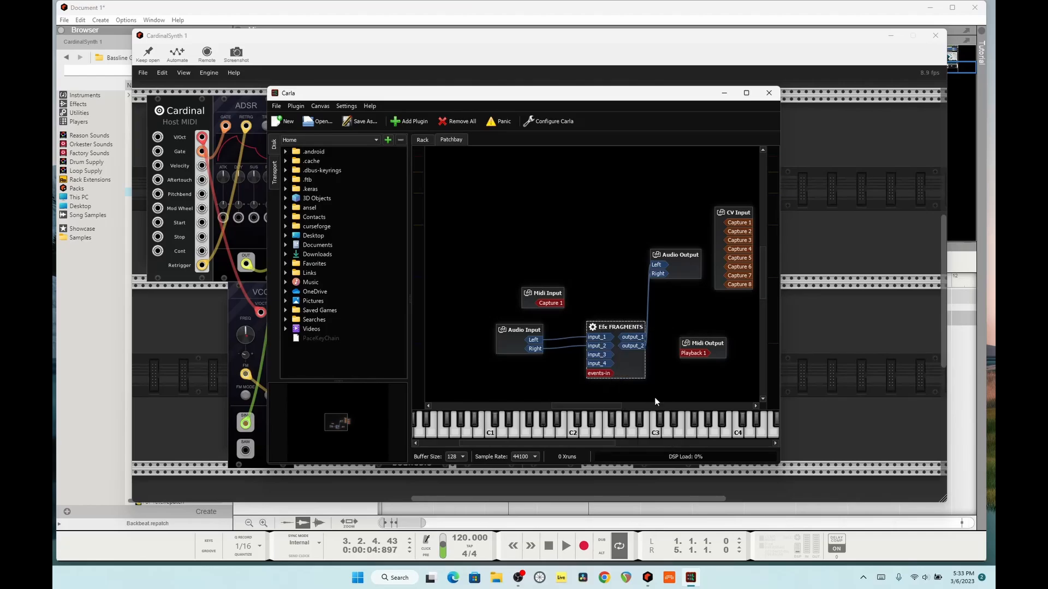
left_click_drag(694, 97, 623, 105)
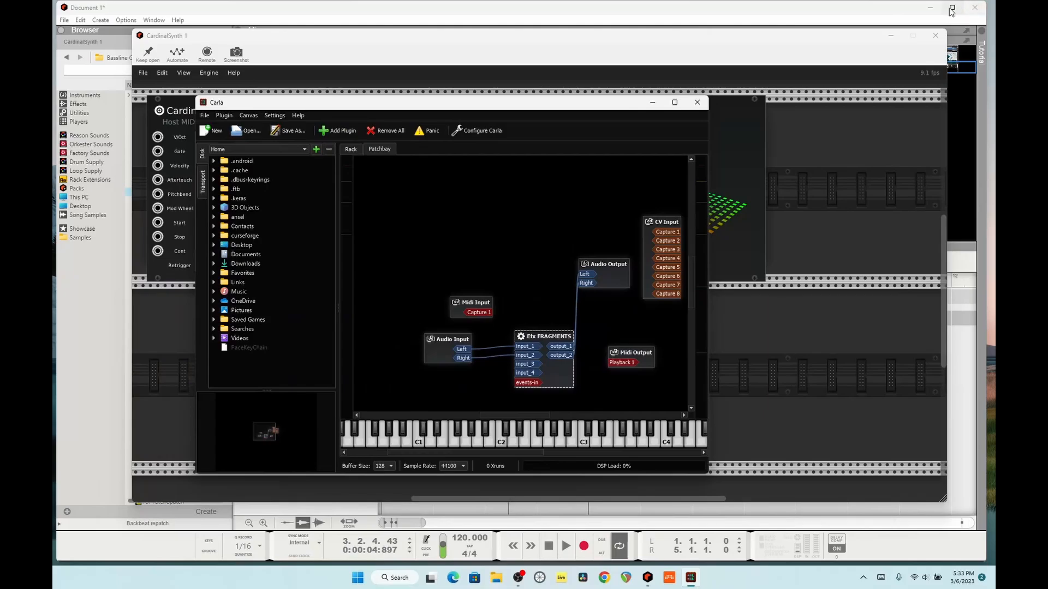
Step: Look for the Efx FRAGMENTS interface among the open windows, and check the plugin node's options without choosing any
mouse_move(951, 10)
key("alt+Tab")
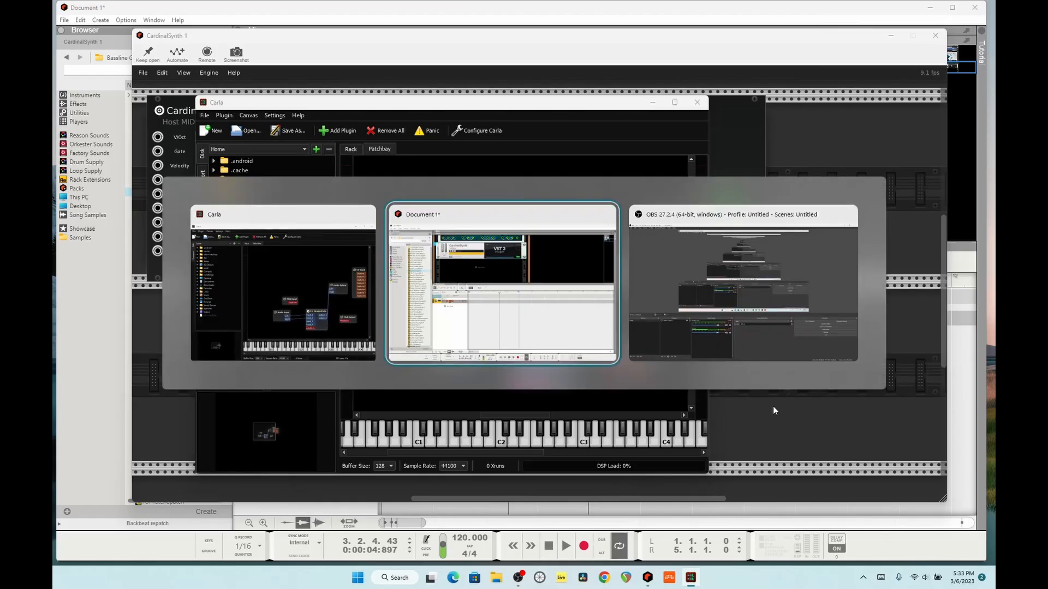
key("alt+Tab")
key("alt+Tab")
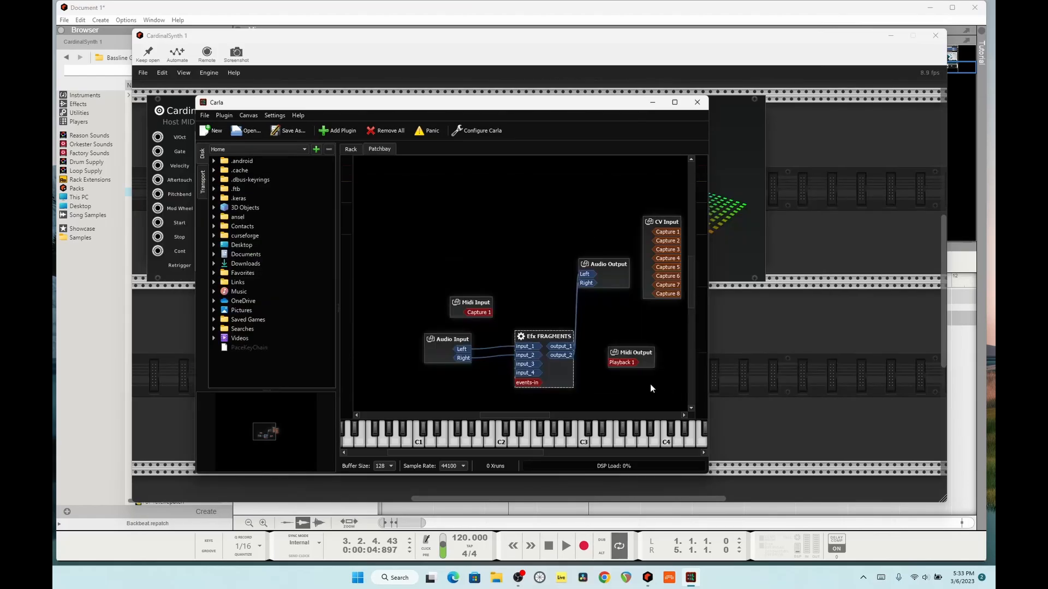
right_click(540, 337)
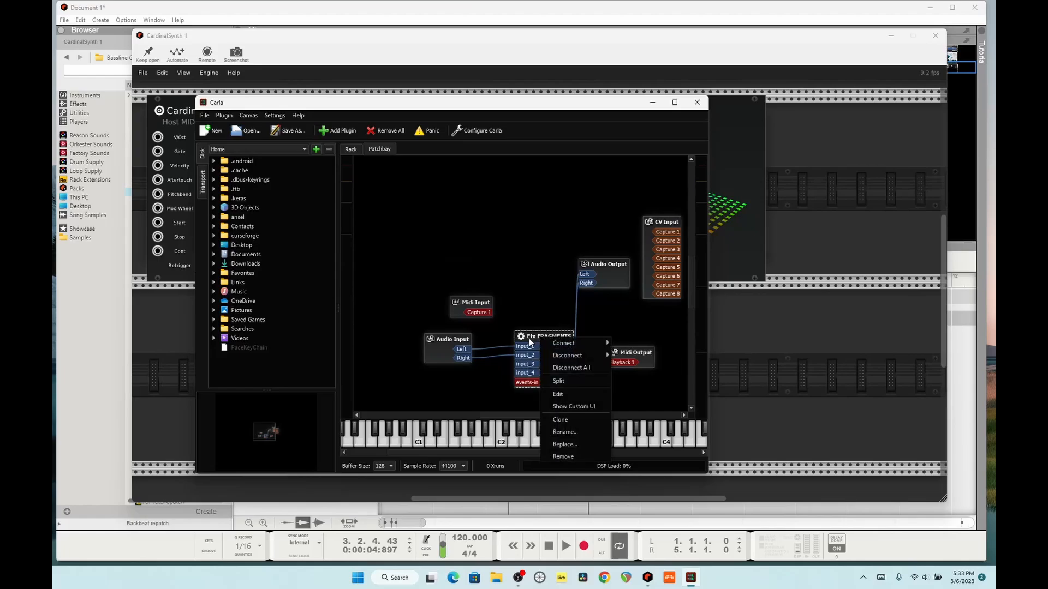
left_click(527, 339)
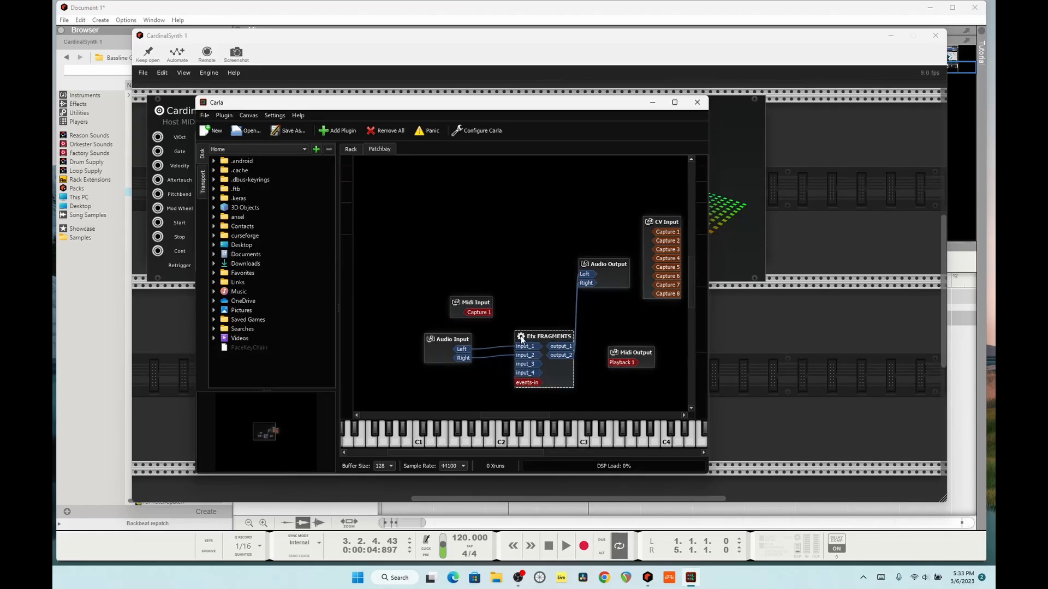
Step: Shift the Efx FRAGMENTS node slightly down in the patchbay, try two notes on Carla's on-screen keyboard, and close Carla
mouse_move(546, 342)
left_mouse_down()
mouse_move(540, 306)
mouse_move(545, 350)
left_mouse_up()
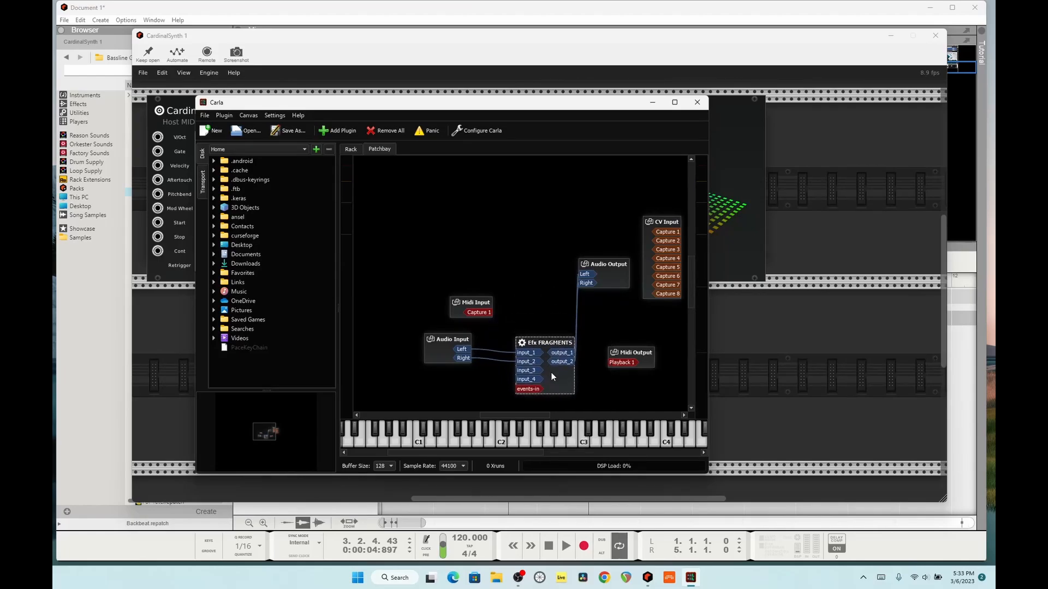
left_click(596, 440)
left_click(583, 441)
left_click_drag(553, 340, 551, 340)
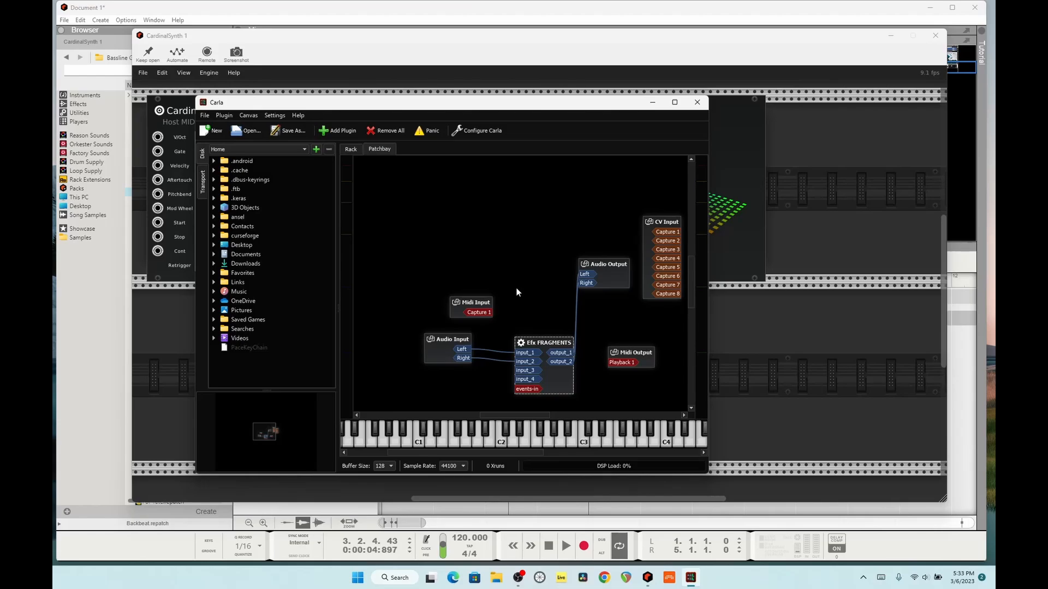
left_click(696, 102)
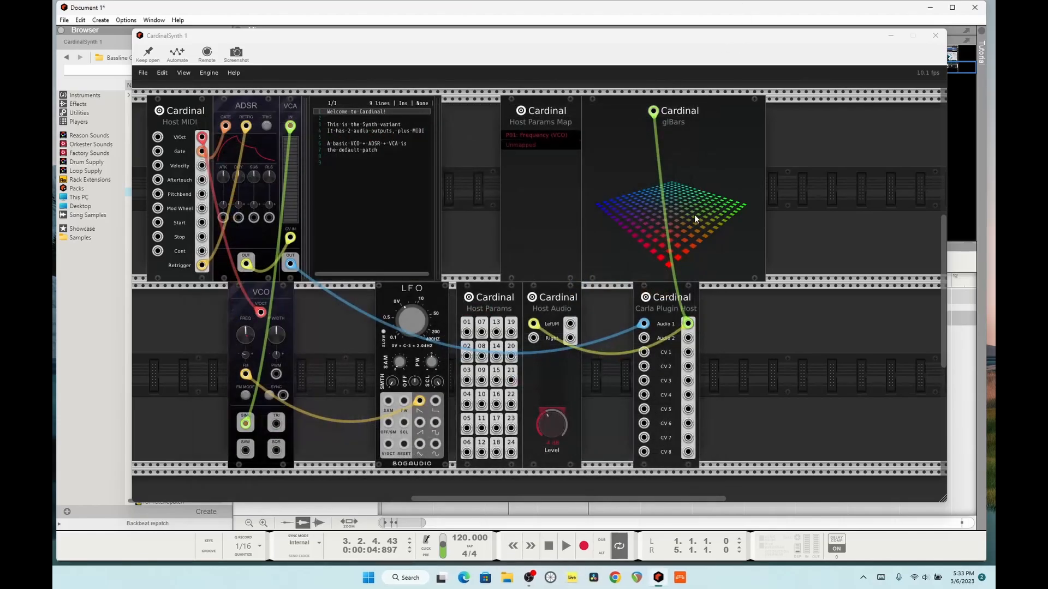
Step: Reopen Carla from the Carla Plugin Host module and bring up the Efx FRAGMENTS interface from its patchbay node
double_click(666, 296)
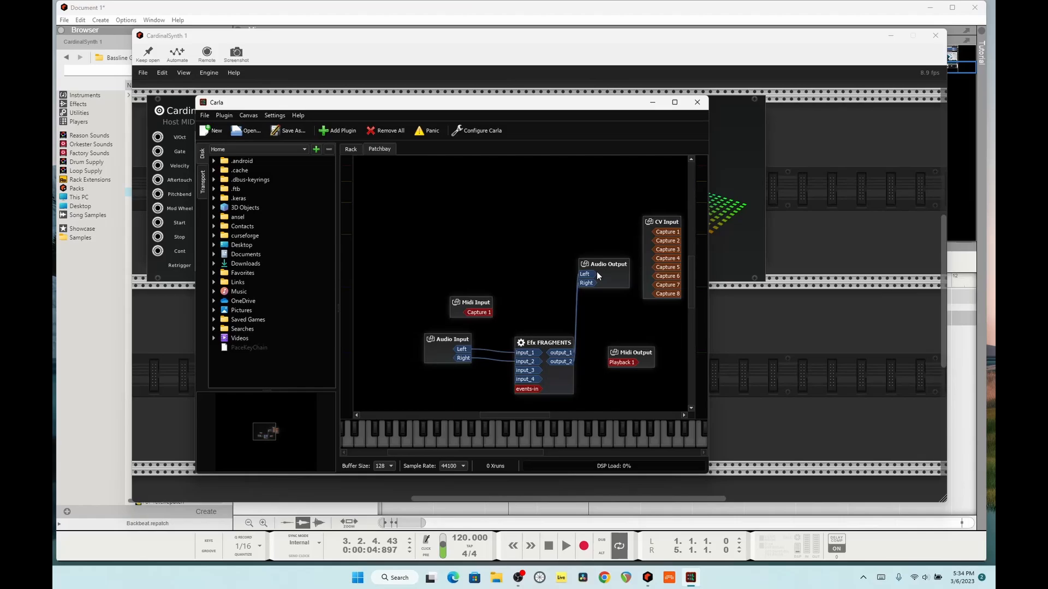
double_click(552, 344)
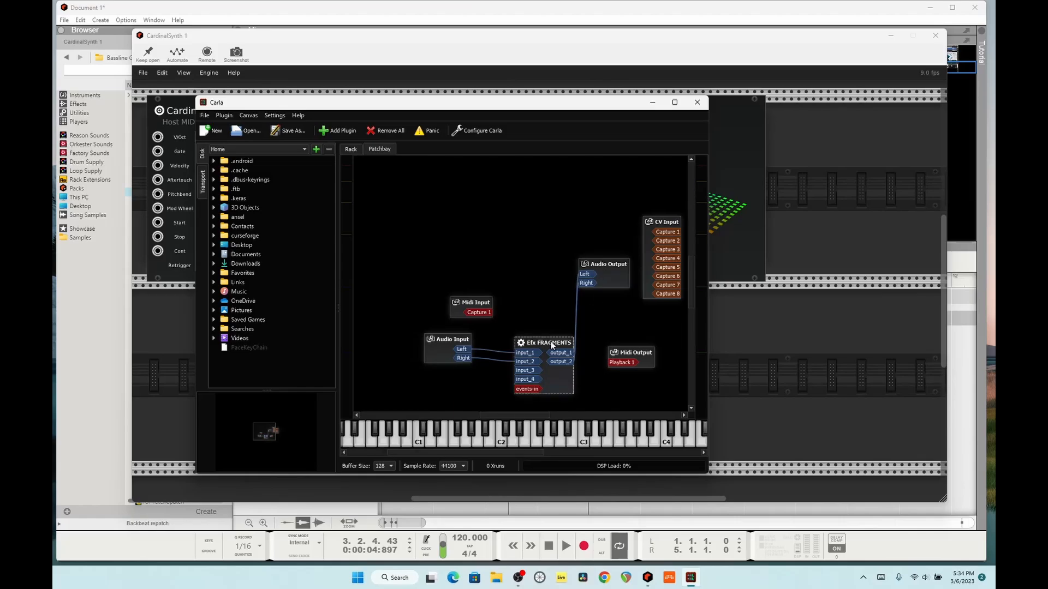
left_click_drag(784, 113, 779, 105)
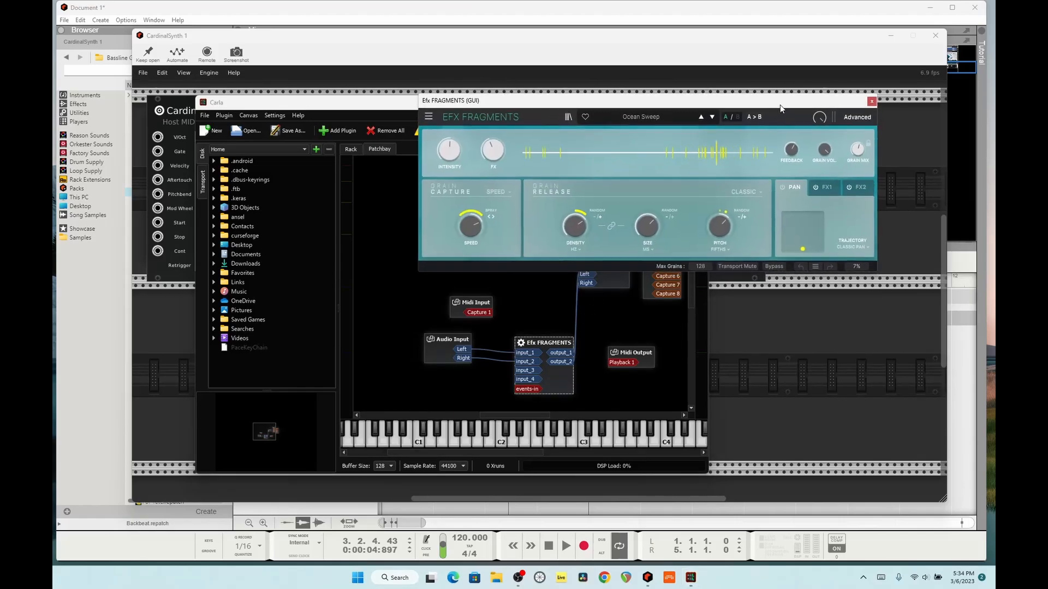
Step: Step forward through the Efx FRAGMENTS presets to Past Lives, and move the effect's window up
left_click(711, 116)
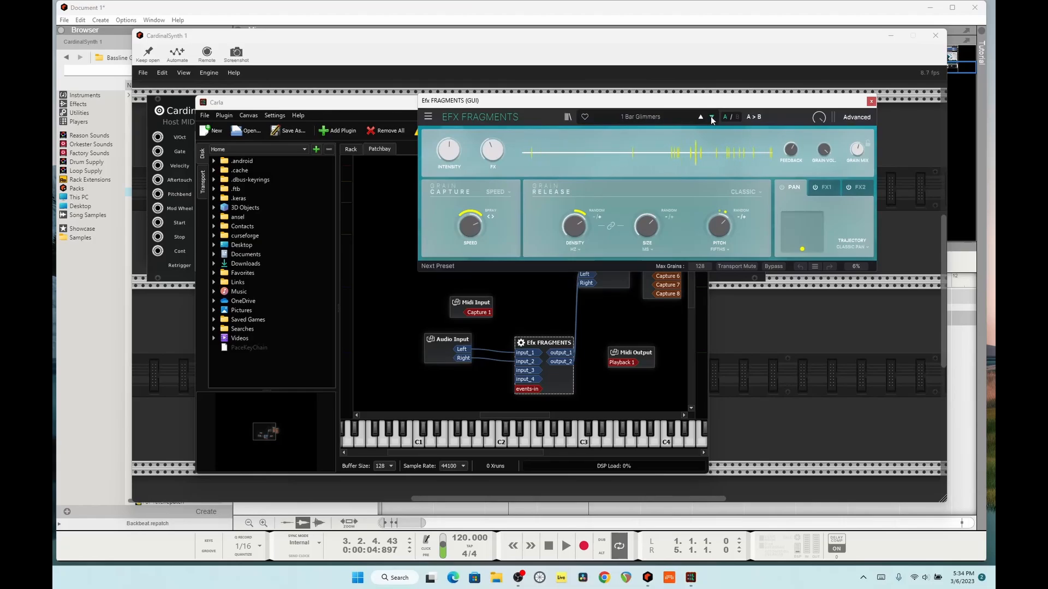
left_click(711, 116)
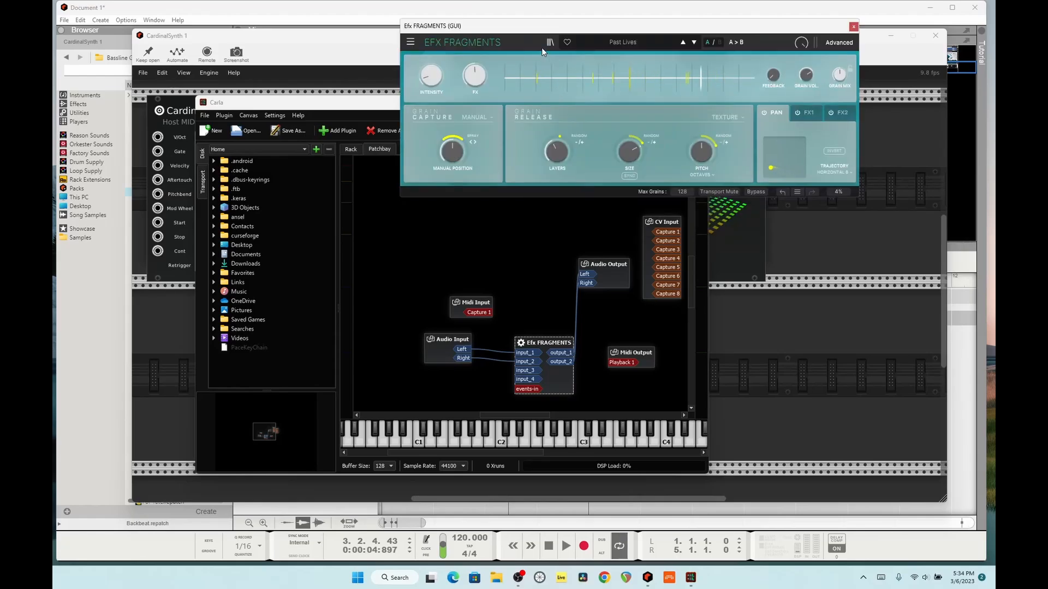
left_click_drag(539, 30, 538, 16)
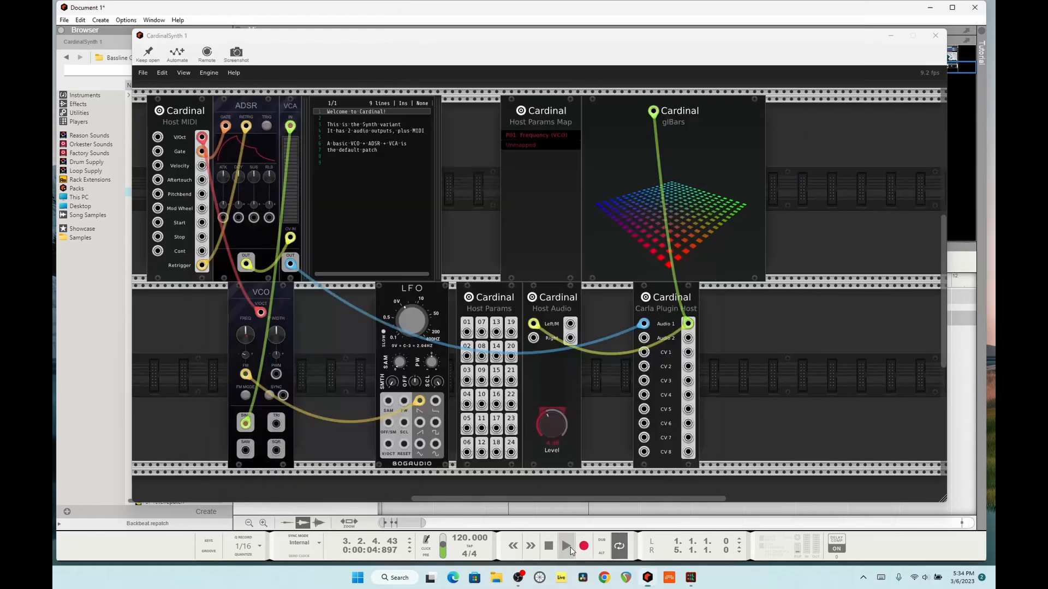
Step: Play and stop the song twice to hear the Past Lives preset, moving the CardinalSynth window down slightly between the plays
left_click(568, 544)
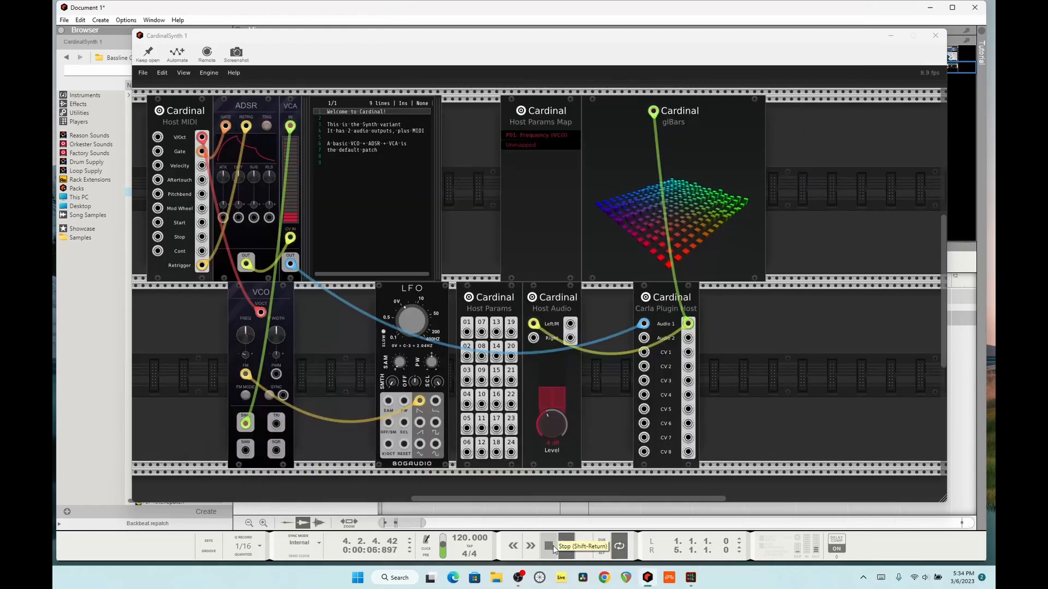
left_click(548, 545)
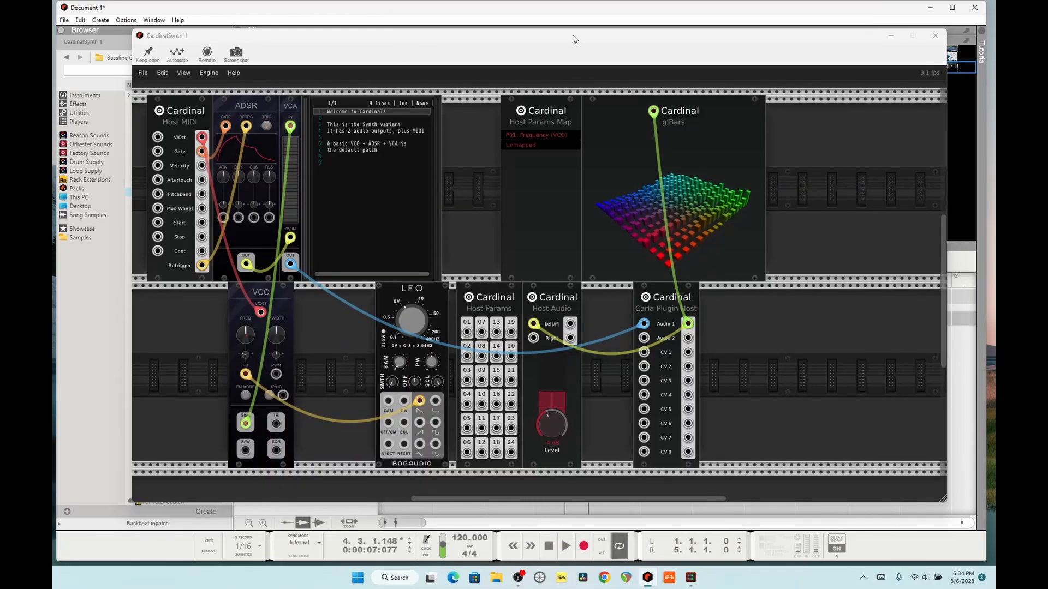
mouse_move(573, 36)
left_mouse_down()
mouse_move(573, 122)
mouse_move(578, 55)
left_mouse_up()
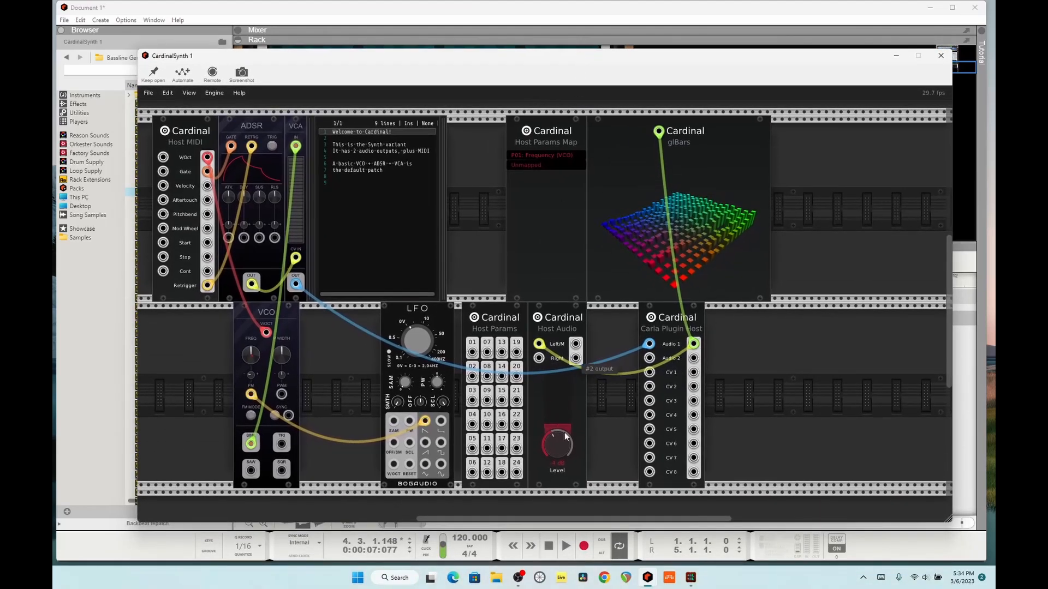
left_click(568, 537)
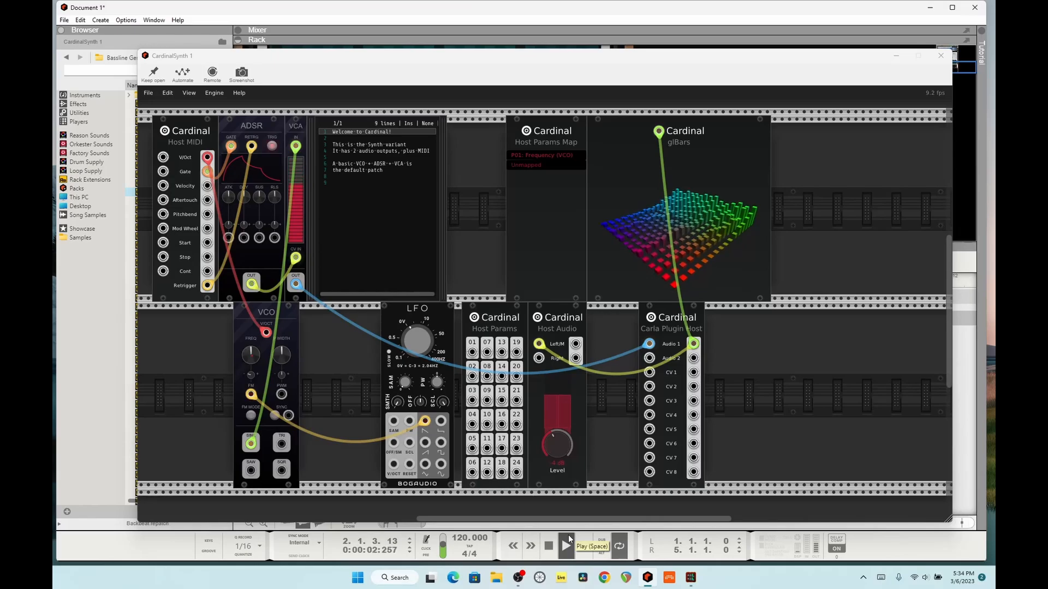
left_click(568, 538)
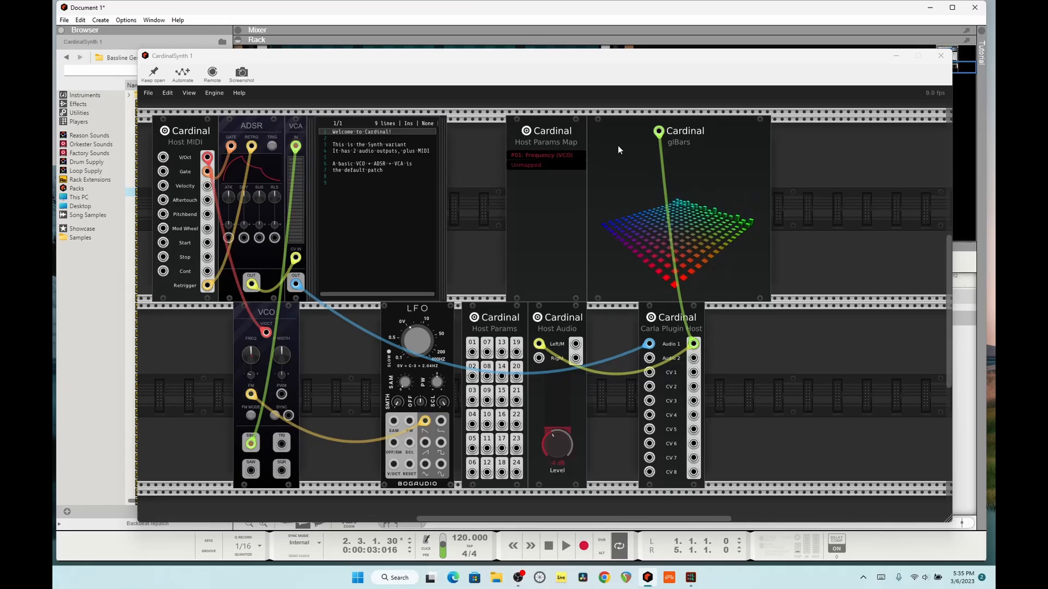
Step: Move the VCO module slightly right toward the LFO, and move glBars right, away from Host Params Map
mouse_move(257, 311)
left_mouse_down()
mouse_move(313, 306)
mouse_move(276, 313)
left_mouse_up()
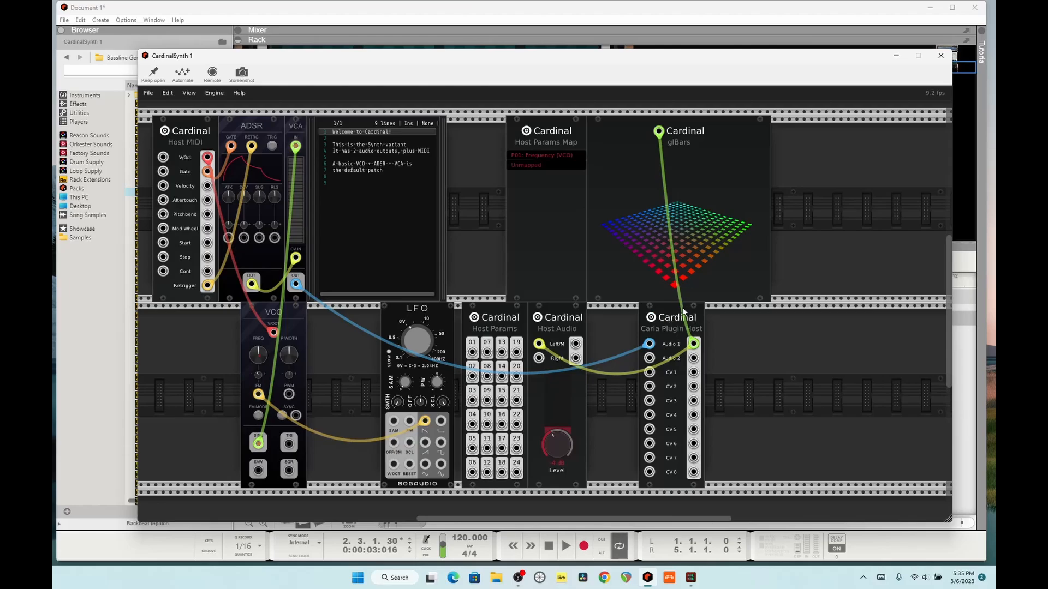
left_click_drag(743, 149, 748, 154)
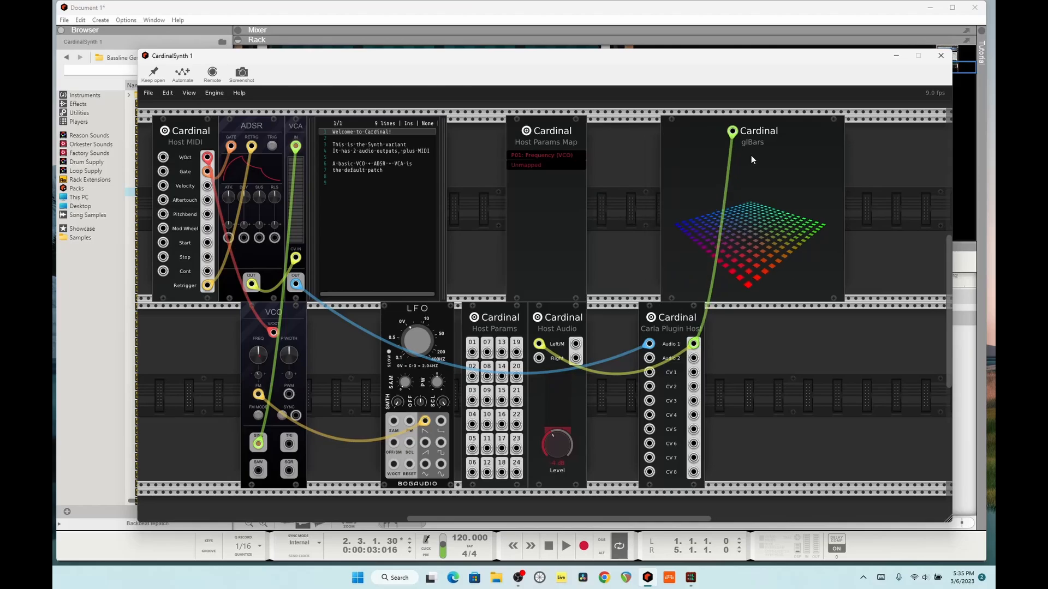